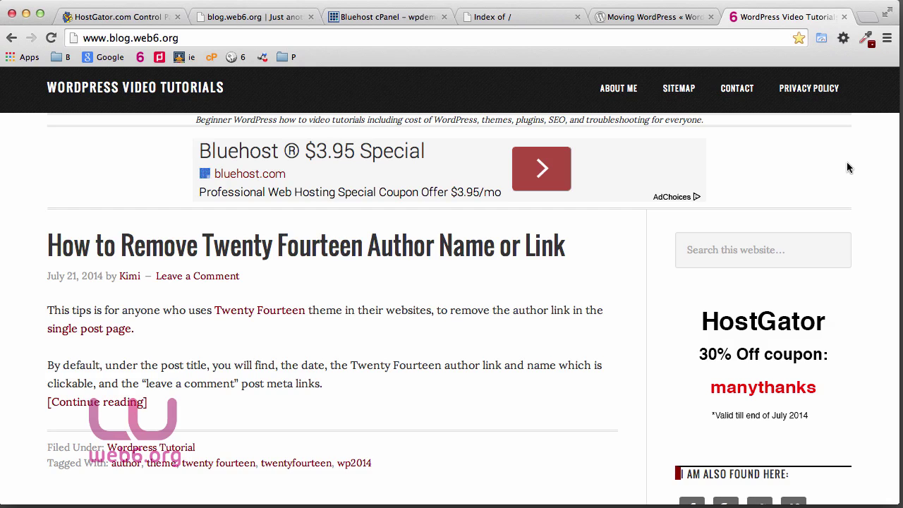
Minimize Chrome to show the desktop, then select the .sql and .zip backup files
left_click(26, 14)
left_click_drag(98, 86, 296, 262)
Create a new desktop folder named wphowtosite-com-Backup-22July2014
left_click(367, 237)
right_click(288, 162)
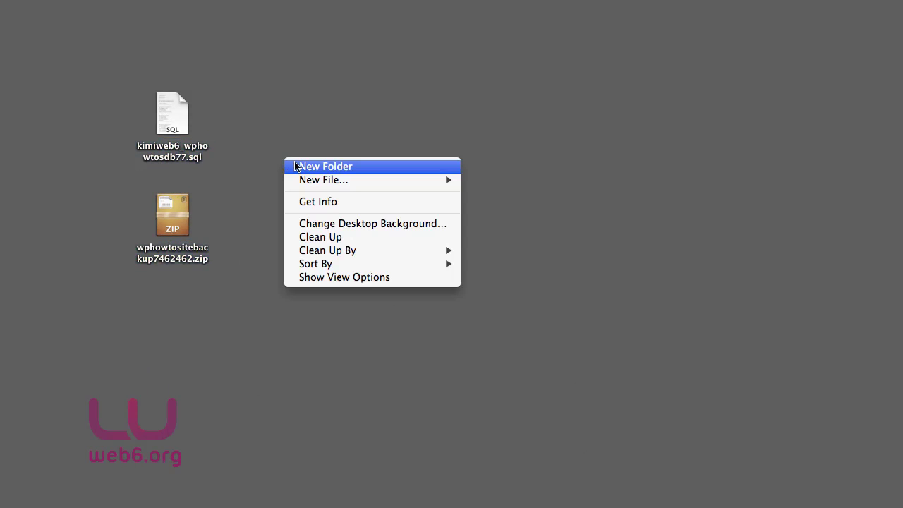
left_click(399, 167)
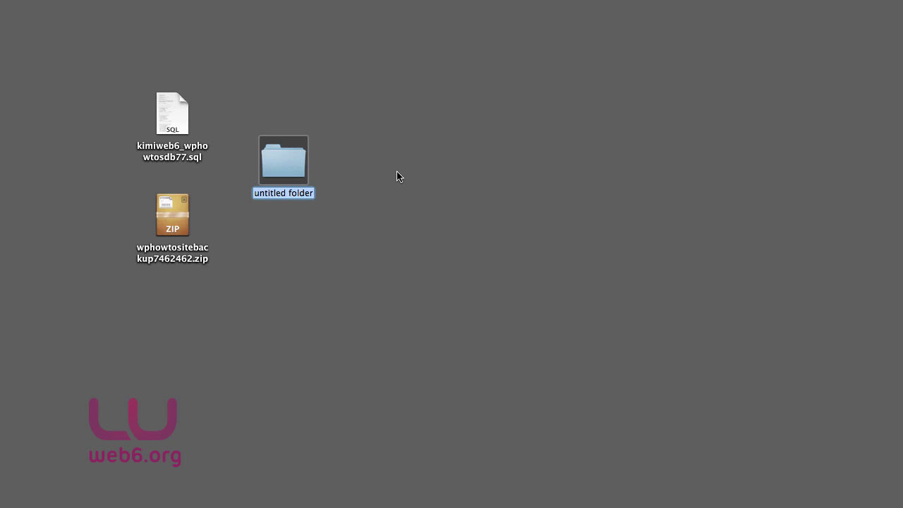
type("wphowtosite-com")
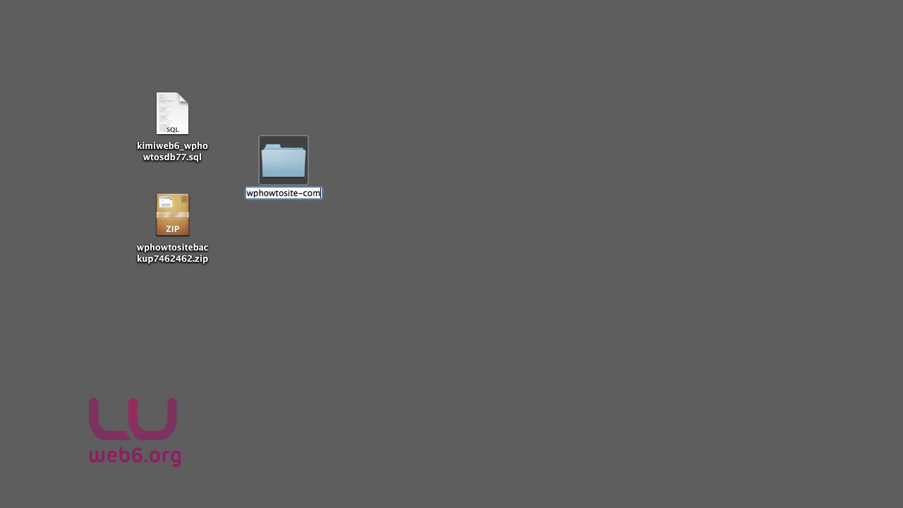
type("-Bac")
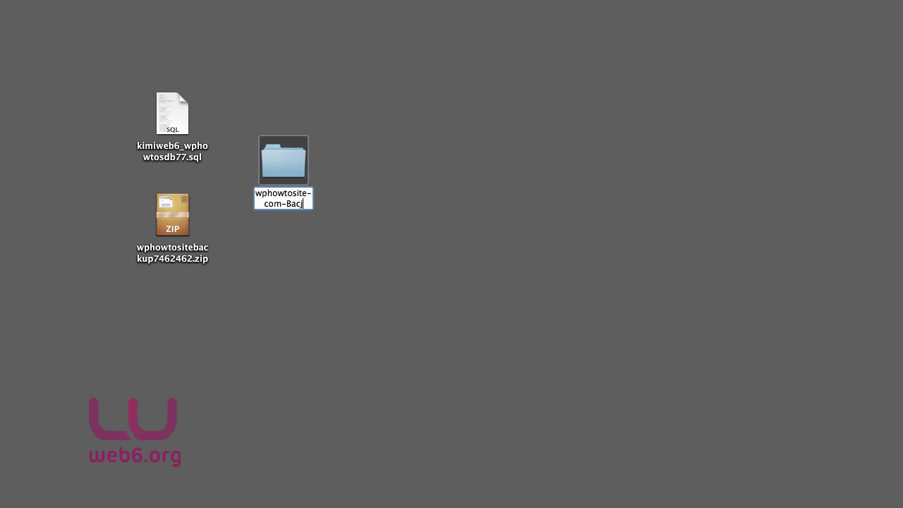
type("kup-2")
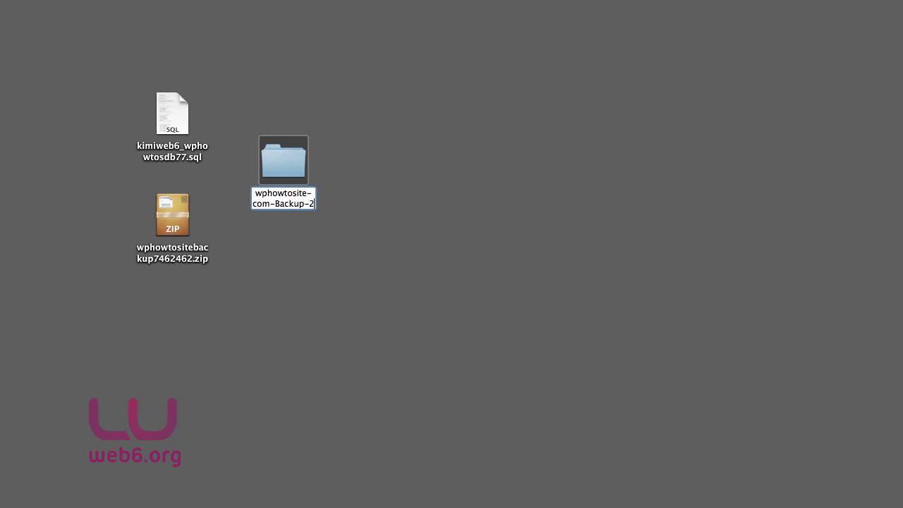
type("2July")
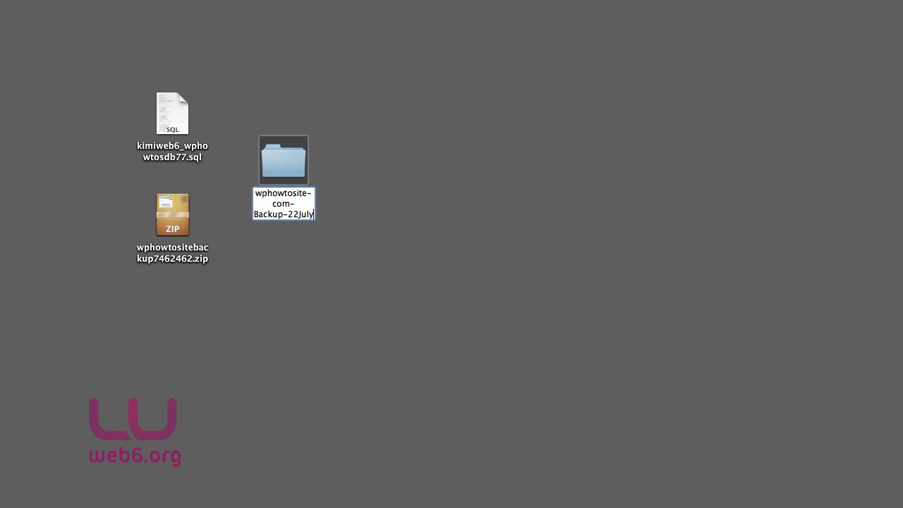
type("2014")
key("Return")
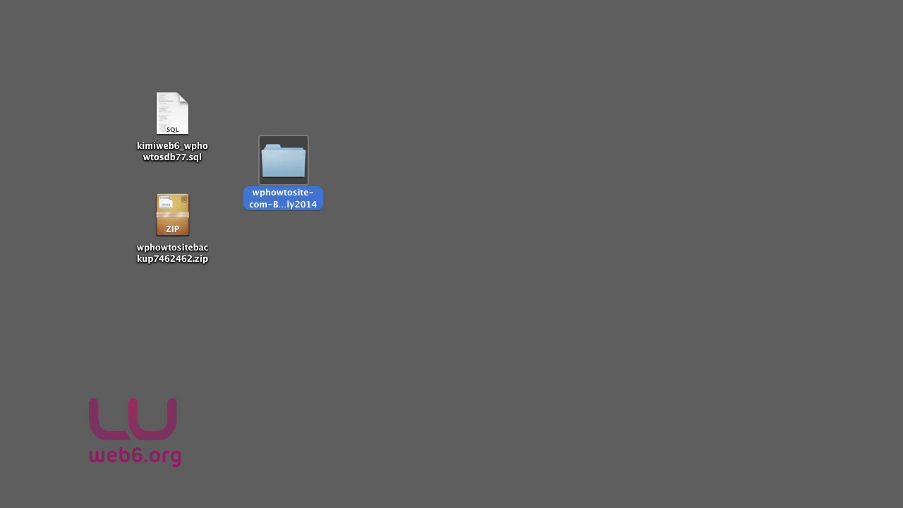
Move the SQL and ZIP backups into the new folder, check its contents, and return to Chrome
left_click_drag(189, 287, 283, 175)
double_click(284, 163)
left_click_drag(517, 134, 503, 100)
left_click(159, 64)
key("super+BackSpace")
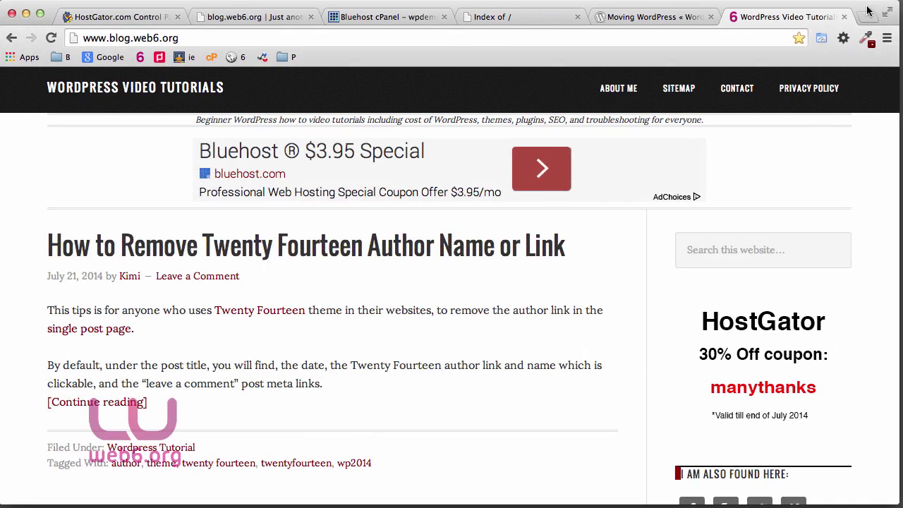
Close the tutorial site tab and scroll Moving WordPress to 'Changing Your Domain Name and URLs'
left_click(843, 16)
left_click(312, 40)
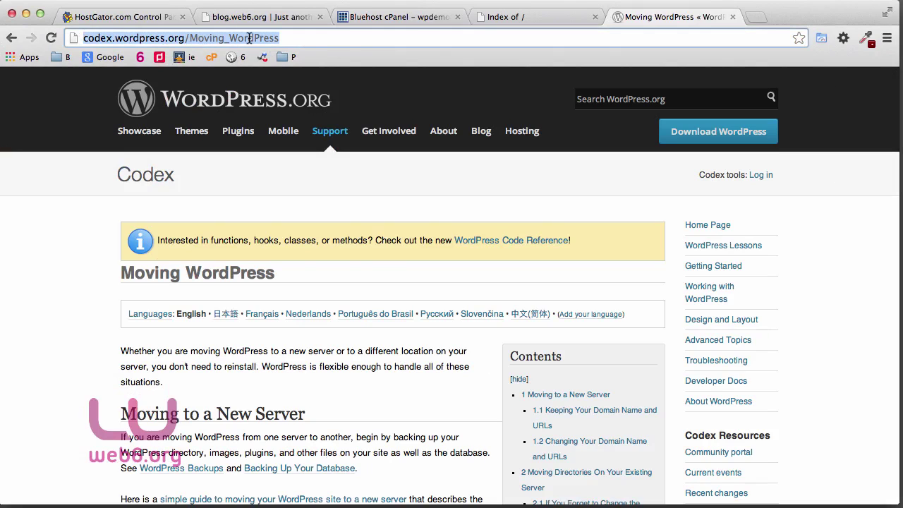
scroll(508, 241, "down", 3)
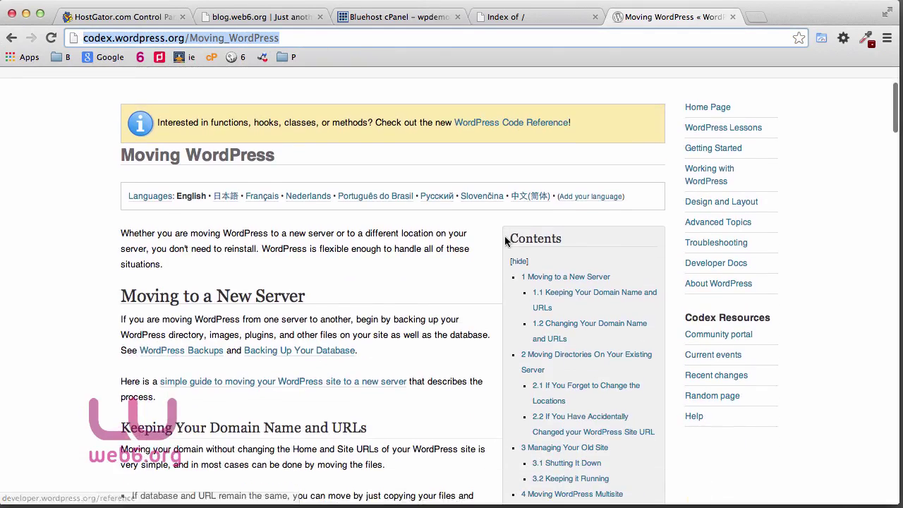
scroll(368, 273, "down", 3)
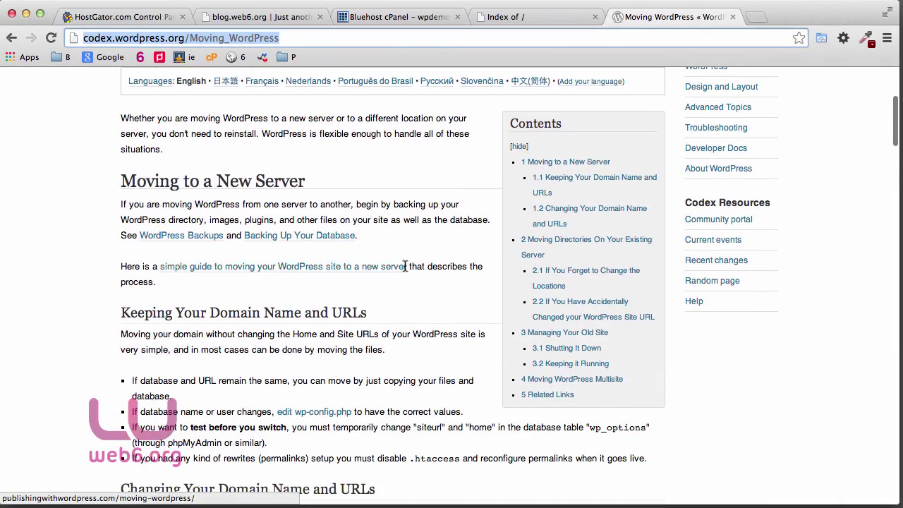
scroll(416, 272, "down", 5)
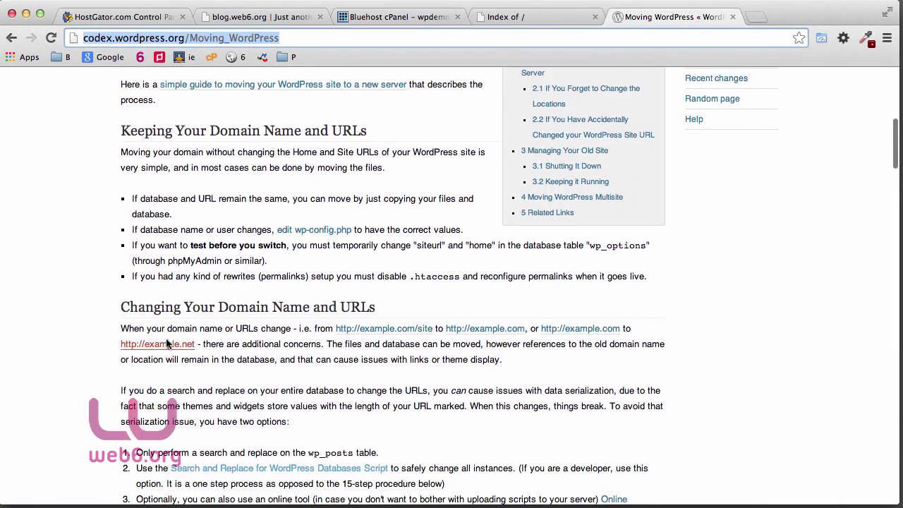
scroll(84, 282, "up", 3)
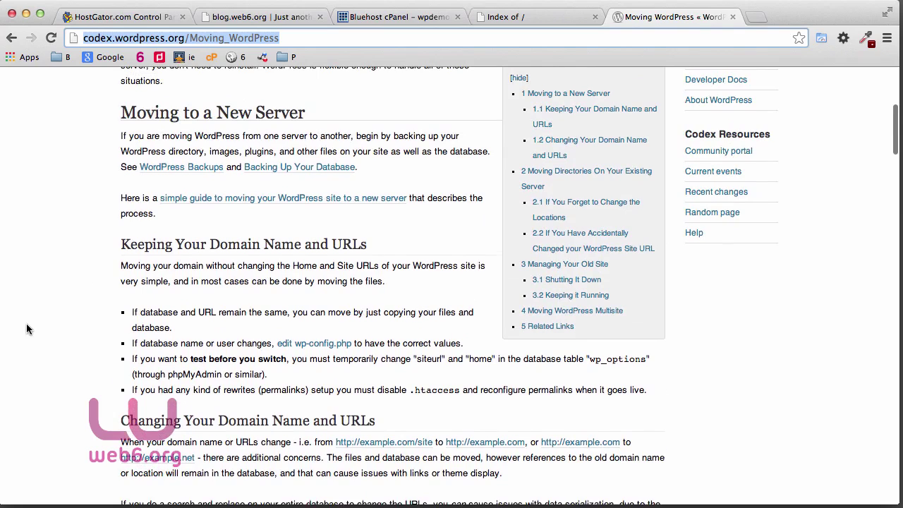
scroll(27, 329, "down", 3)
scroll(310, 332, "down", 3)
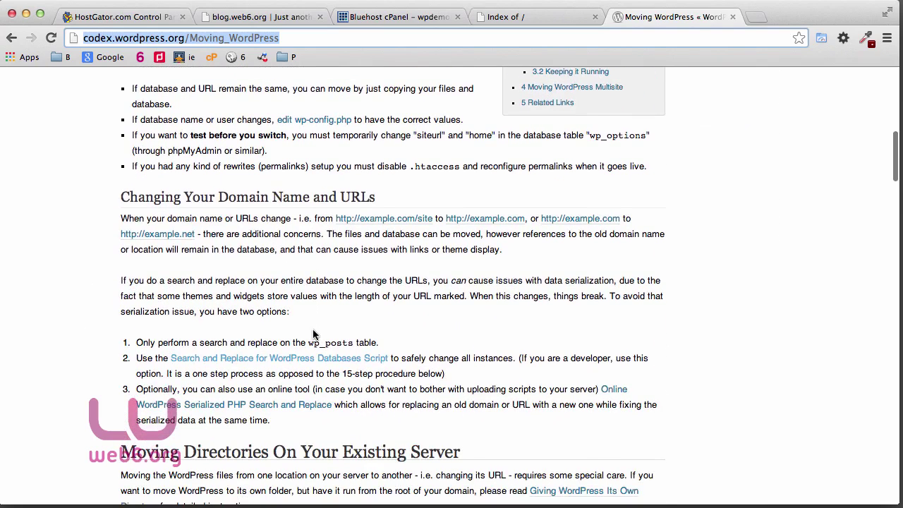
scroll(387, 306, "down", 1)
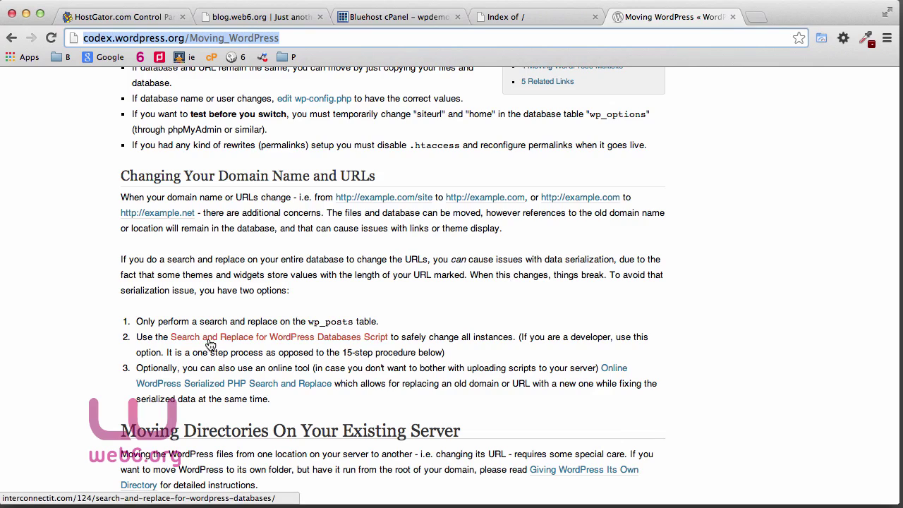
Open the Search and Replace for WordPress Databases Script page and download the v3.0.0 beta zip
left_click(334, 342)
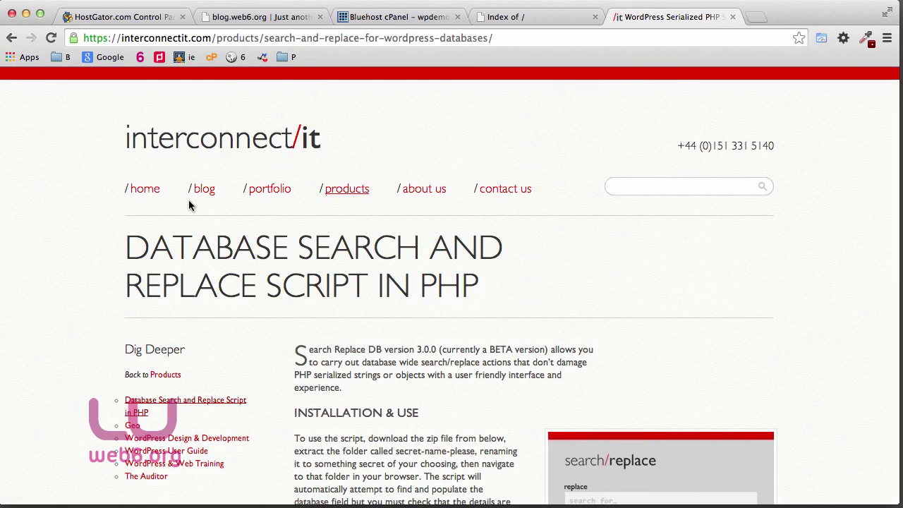
scroll(189, 201, "down", 5)
scroll(190, 204, "up", 2)
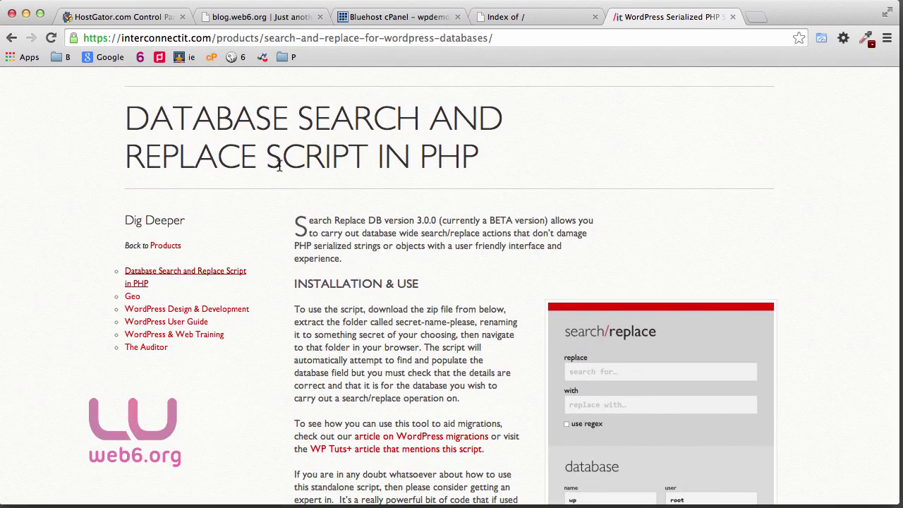
scroll(286, 176, "down", 5)
scroll(289, 178, "down", 8)
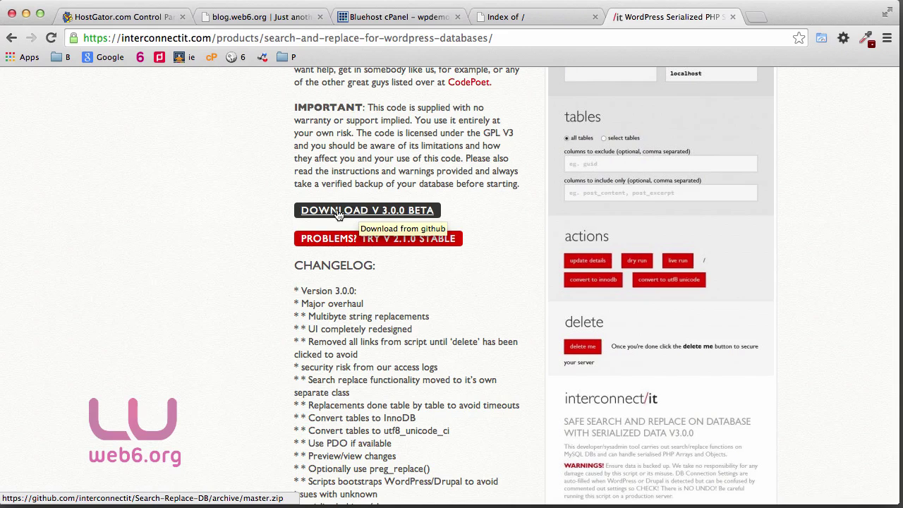
left_click(337, 215)
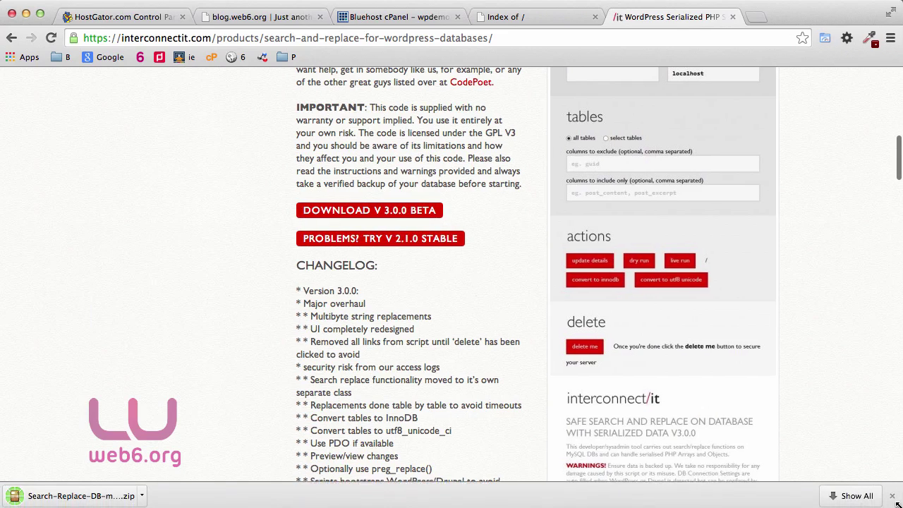
Dismiss Chrome's downloads bar and show the Desktop folder in Finder with full file names visible
left_click(893, 496)
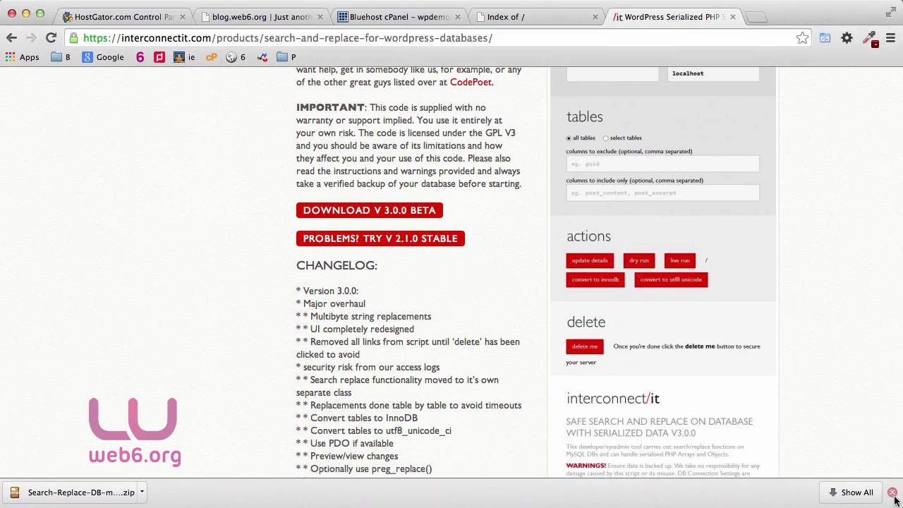
left_click(892, 492)
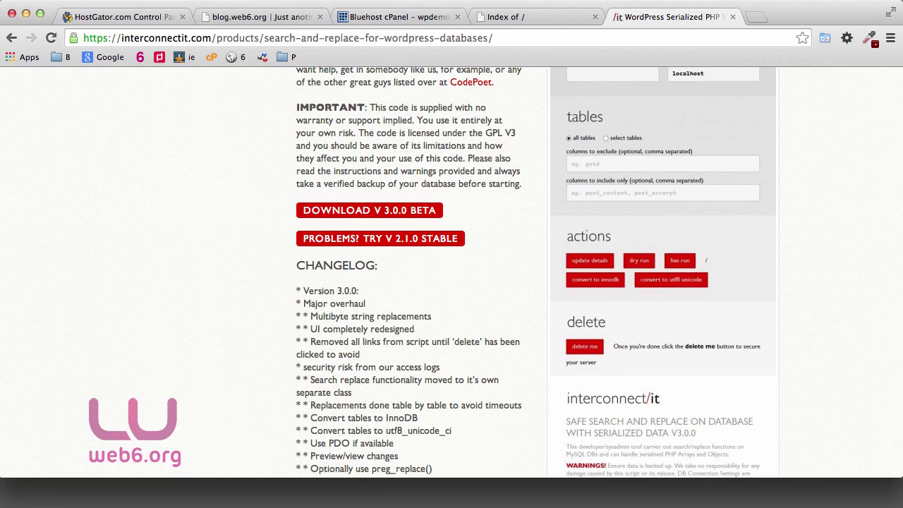
left_click(232, 494)
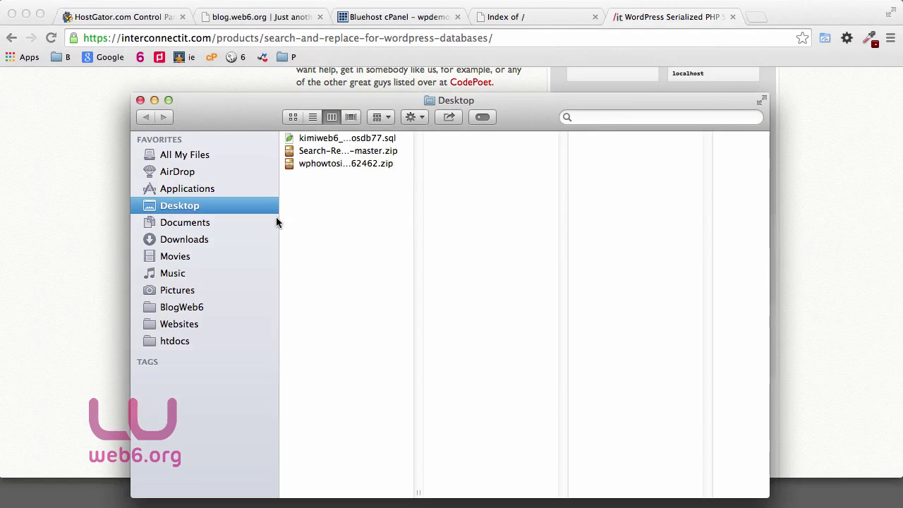
double_click(420, 495)
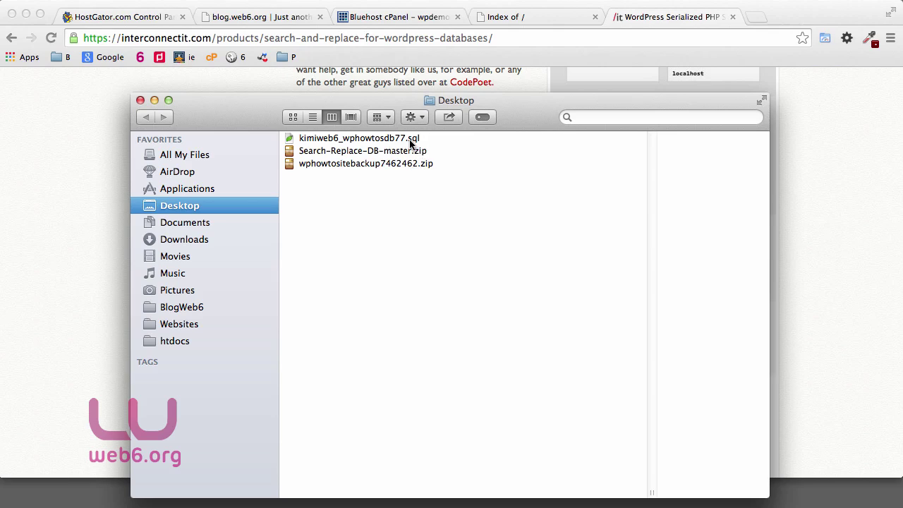
Close the Desktop Finder window and look over the wpdemoblog.com and blog.web6.org tabs
left_click(142, 101)
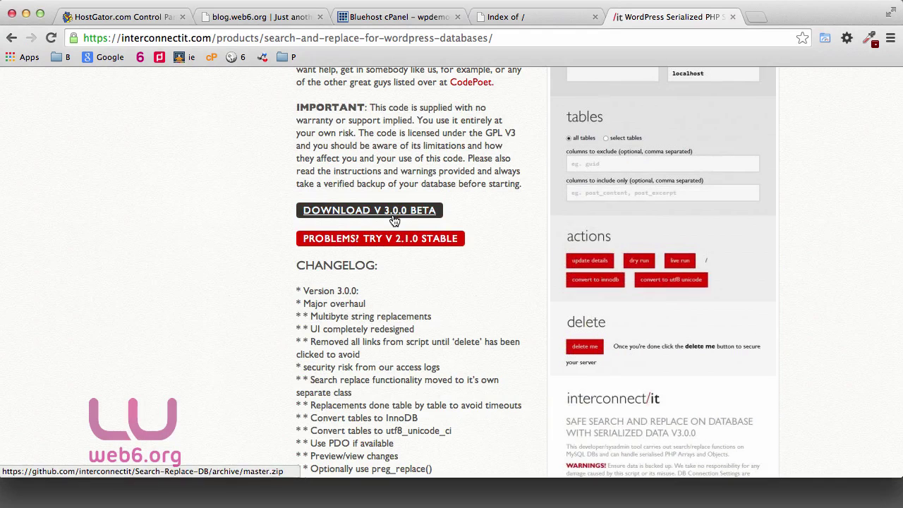
scroll(353, 212, "up", 4)
scroll(589, 187, "up", 6)
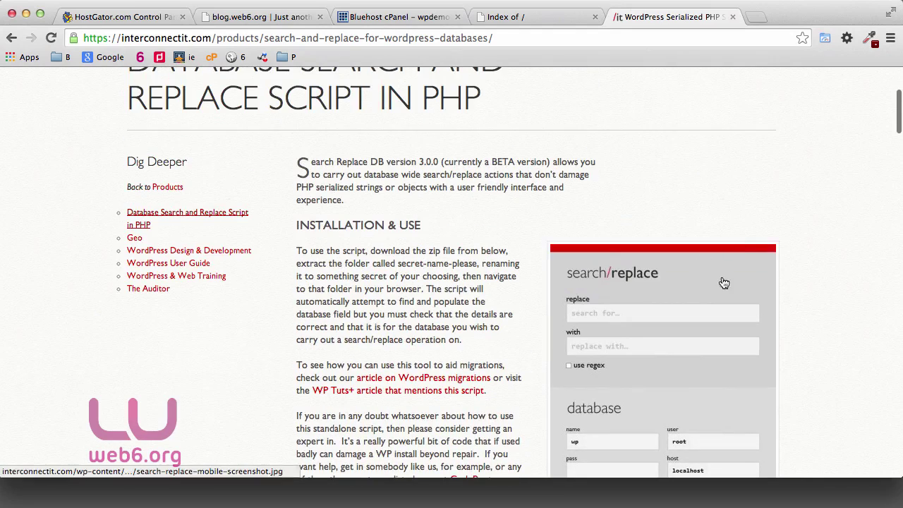
scroll(775, 242, "down", 2)
scroll(851, 254, "down", 3)
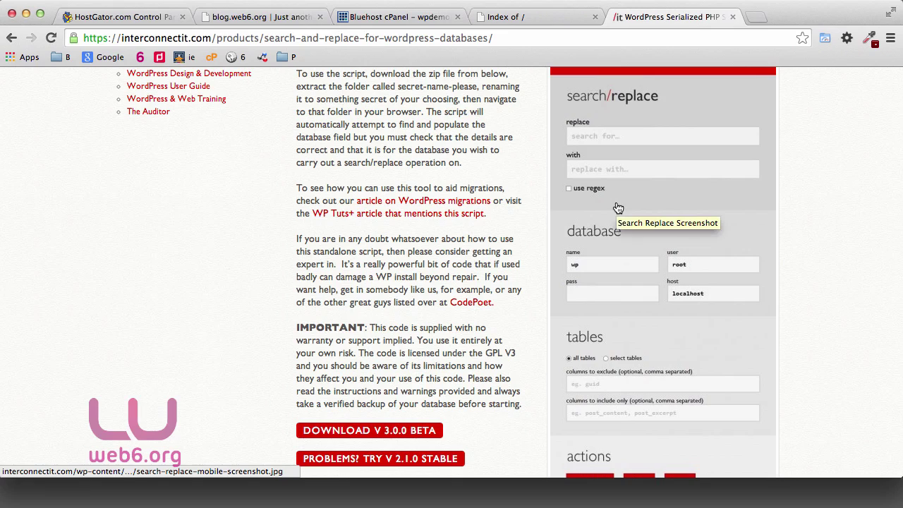
left_click(531, 21)
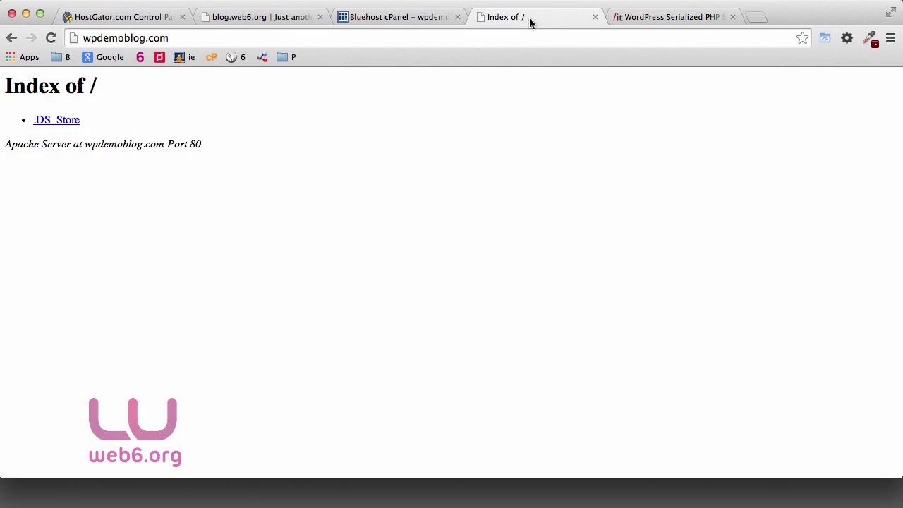
left_click(284, 22)
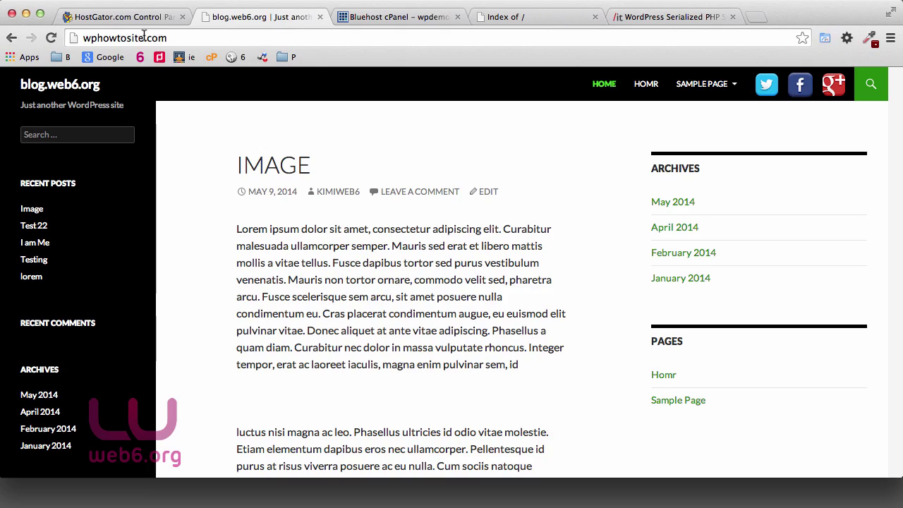
left_click(170, 38)
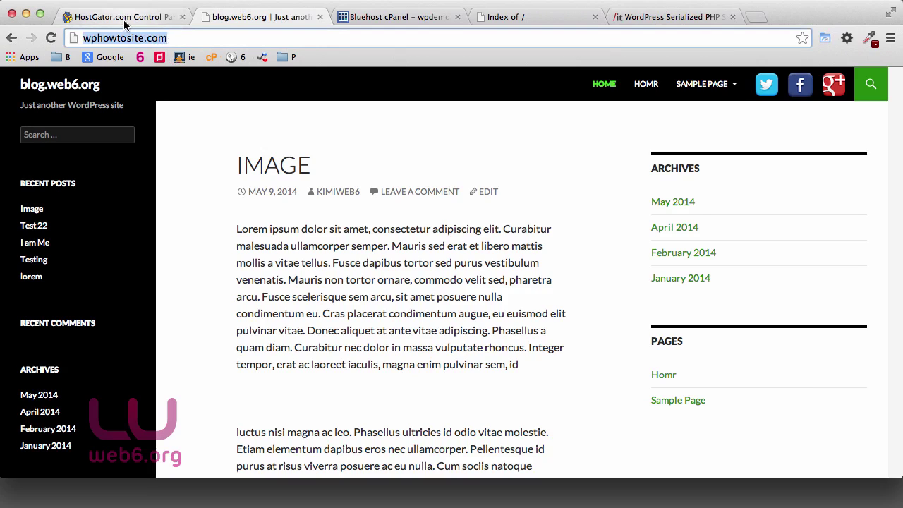
Check the HostGator and Bluehost tabs, settle on wpdemoblog.com's Index of /, and stretch the window to full height
left_click(123, 19)
left_click(251, 18)
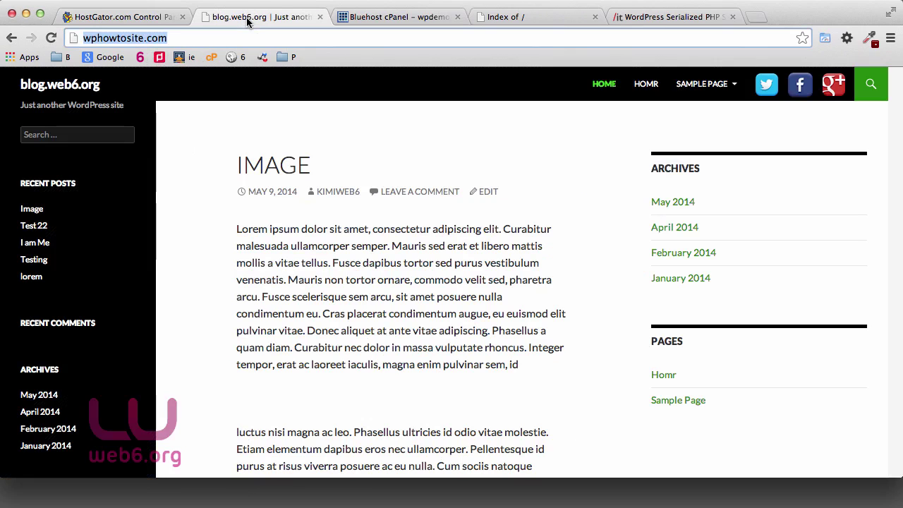
left_click(399, 18)
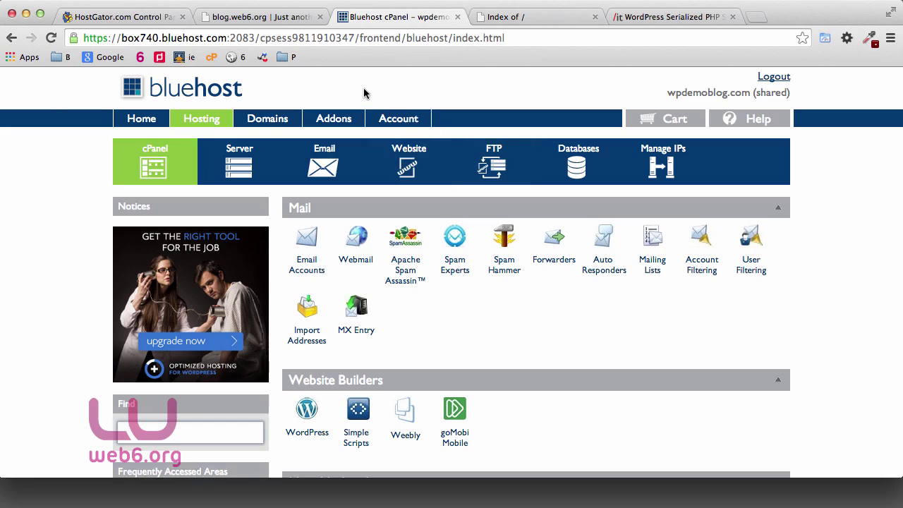
left_click(504, 17)
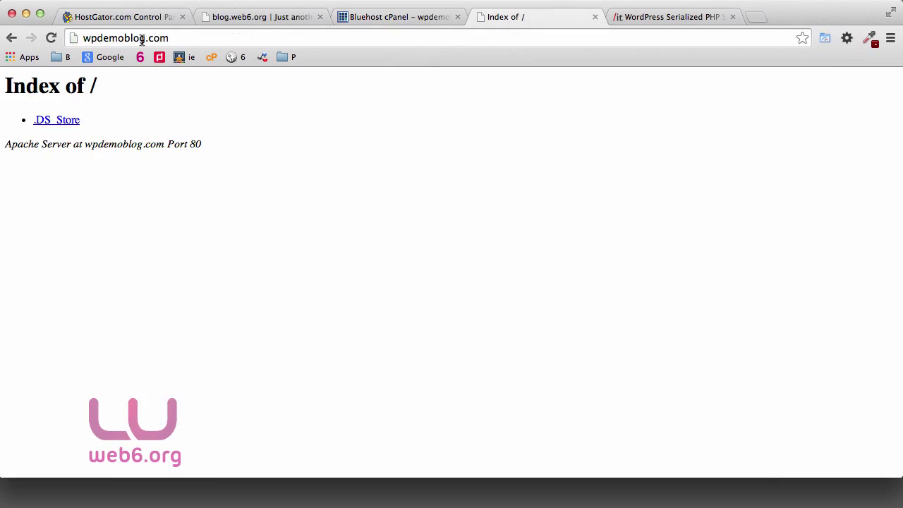
left_click(81, 39)
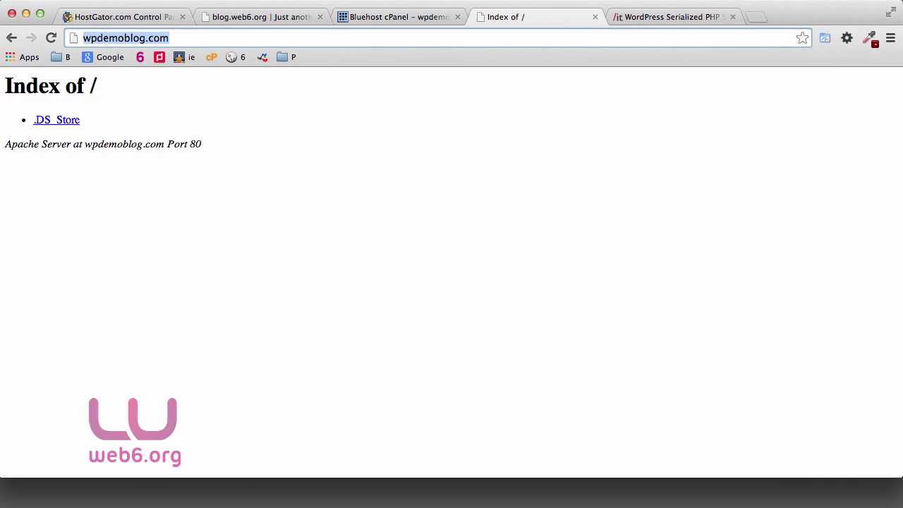
left_click_drag(901, 477, 897, 504)
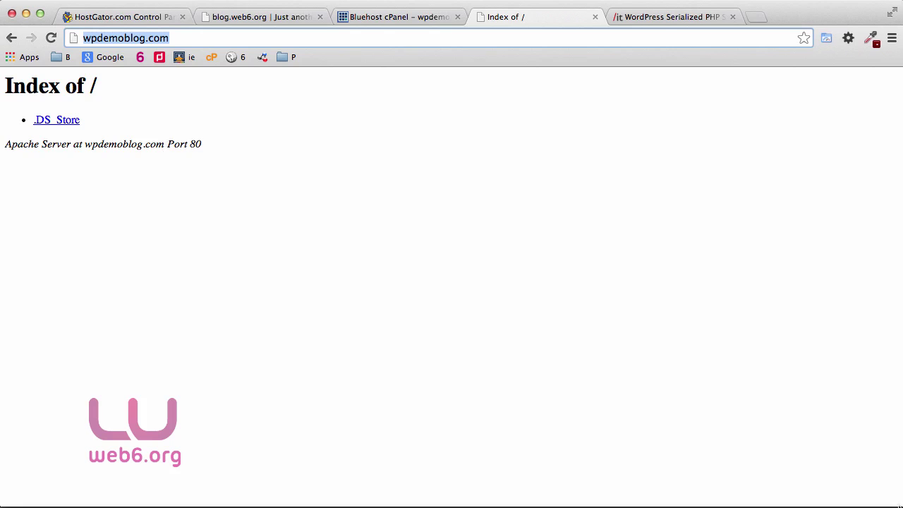
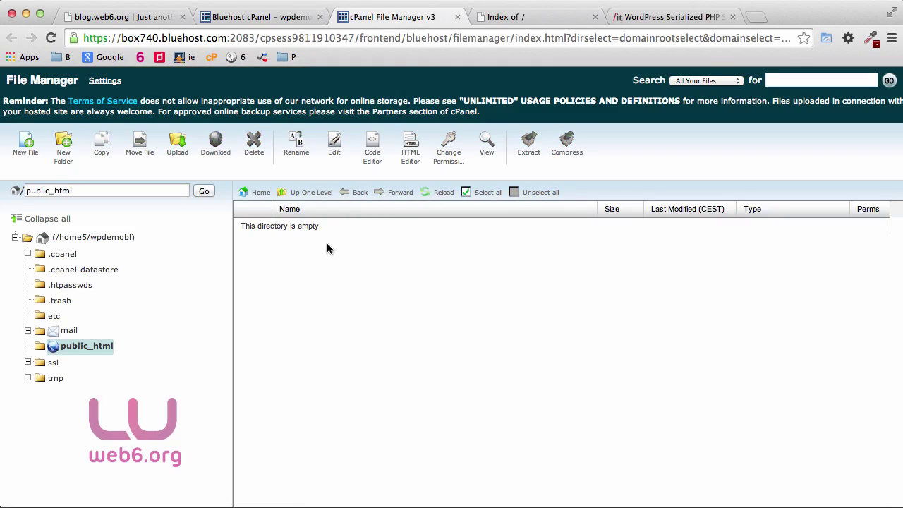
Open the Upload files page for the empty /home5/wpdemobl/public_html folder
left_click(177, 149)
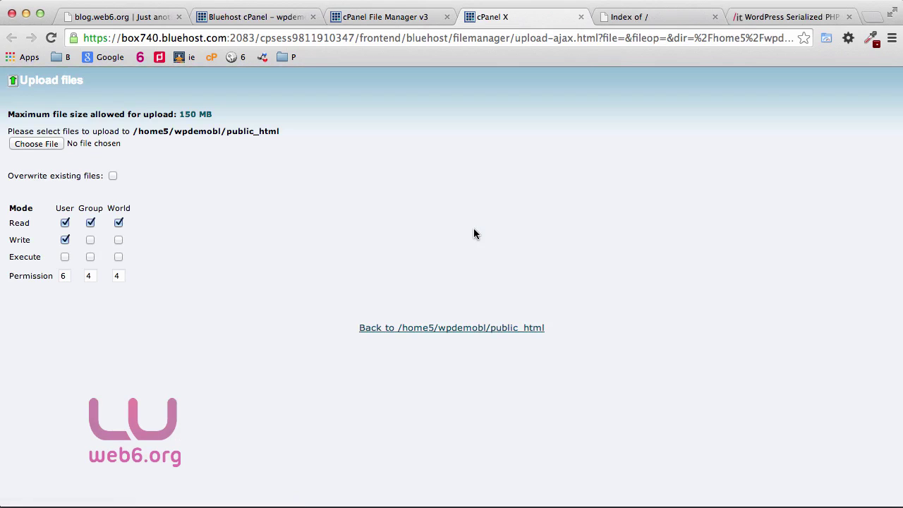
Upload the site backup wphowtositebackup7462462.zip to public_html
left_click(36, 144)
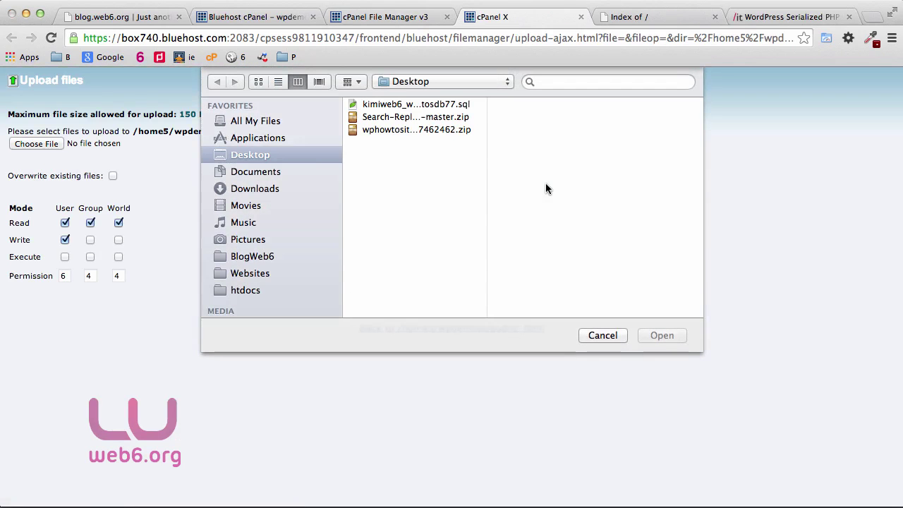
left_click(452, 129)
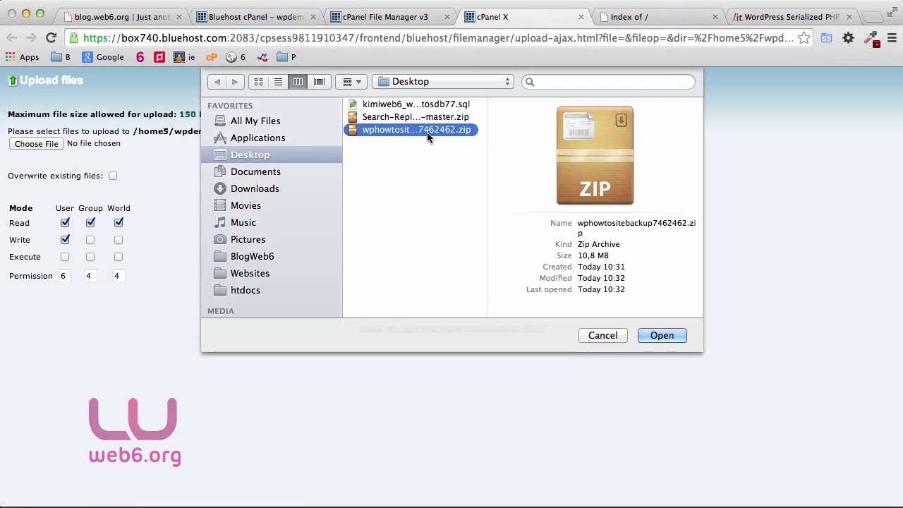
left_click(662, 336)
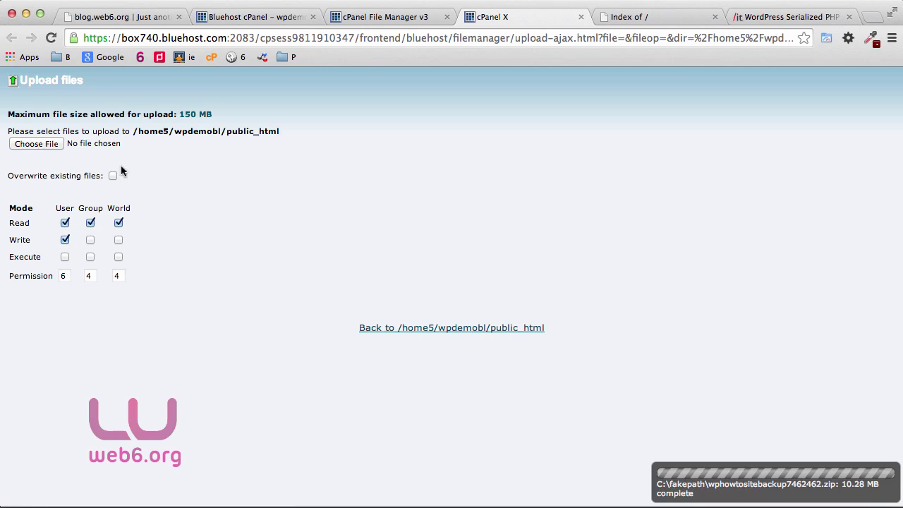
Upload Search-Replace-DB-master.zip as well, then return to the public_html listing
left_click(43, 145)
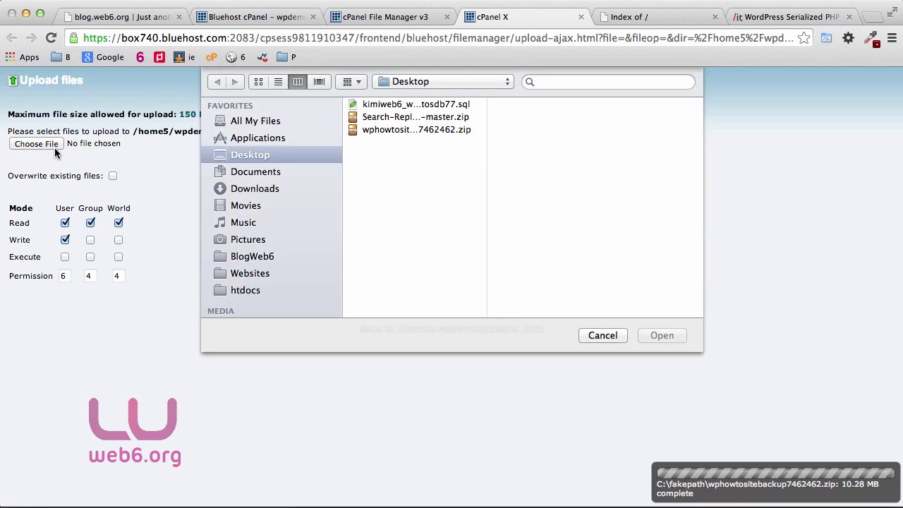
left_click_drag(484, 133, 608, 139)
left_click(462, 118)
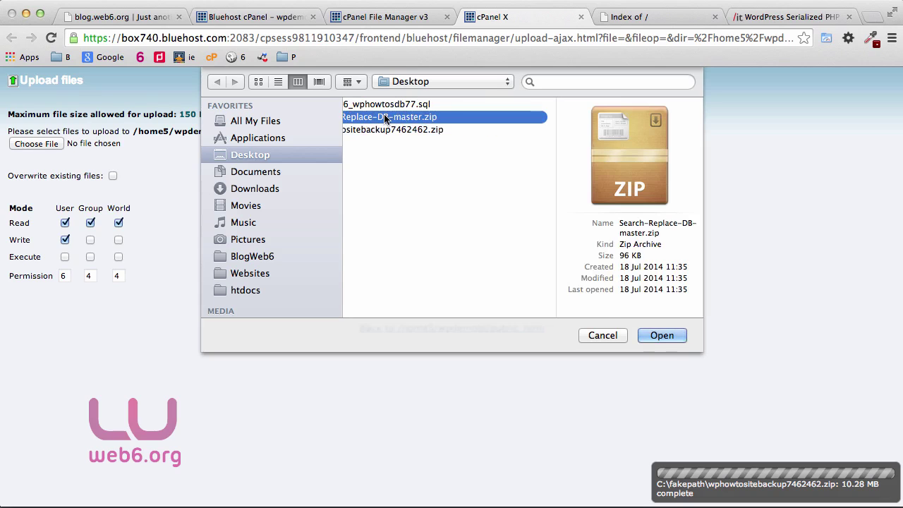
left_click(663, 336)
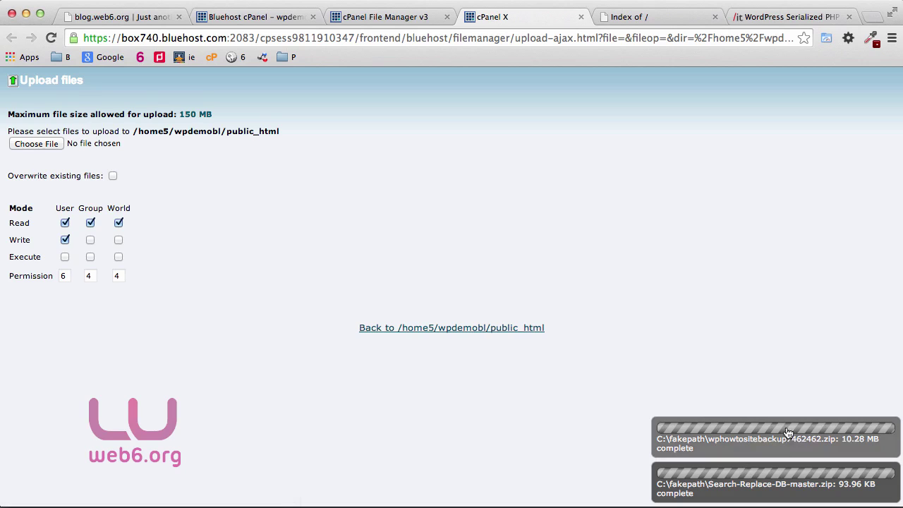
left_click(423, 327)
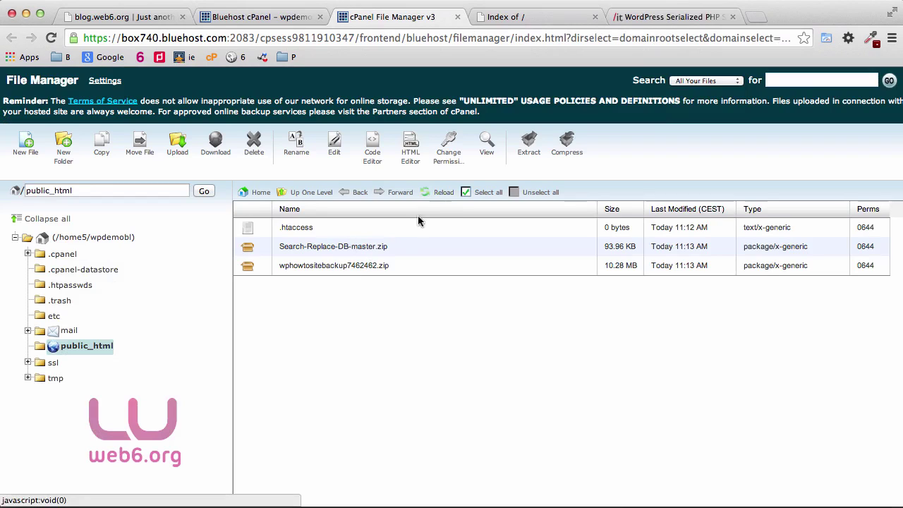
Extract Search-Replace-DB-master.zip into /public_html and dismiss the results
left_click(243, 267)
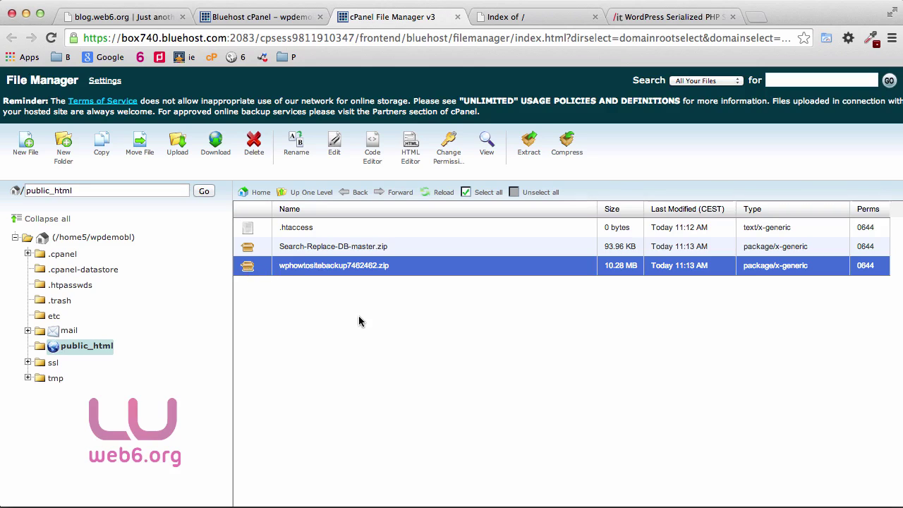
left_click(287, 249)
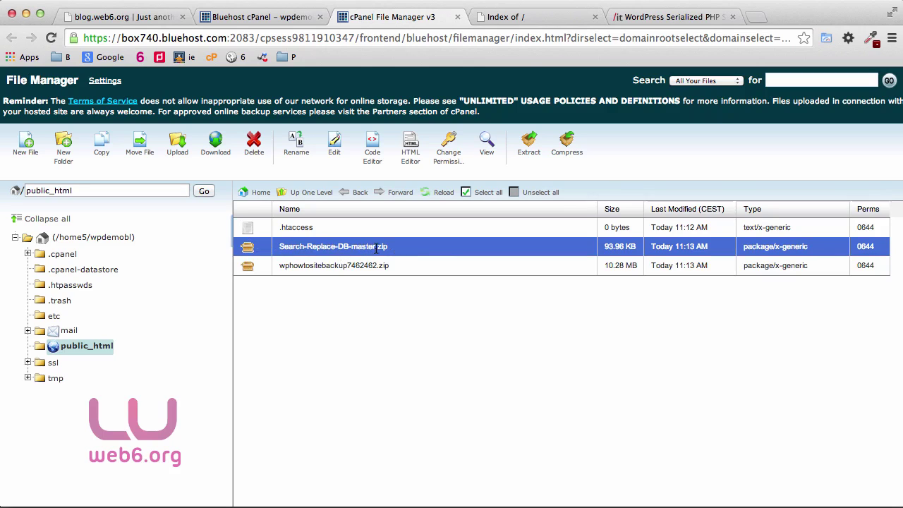
left_click(529, 145)
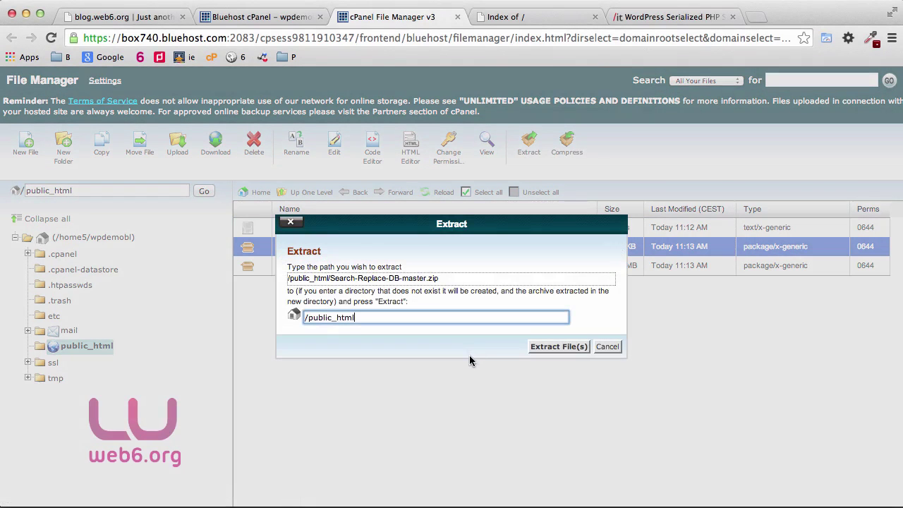
left_click(558, 346)
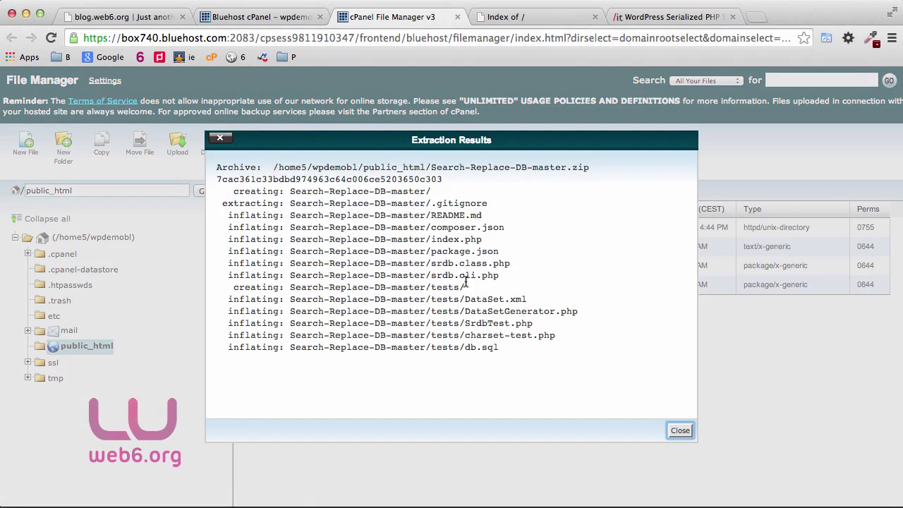
left_click(680, 430)
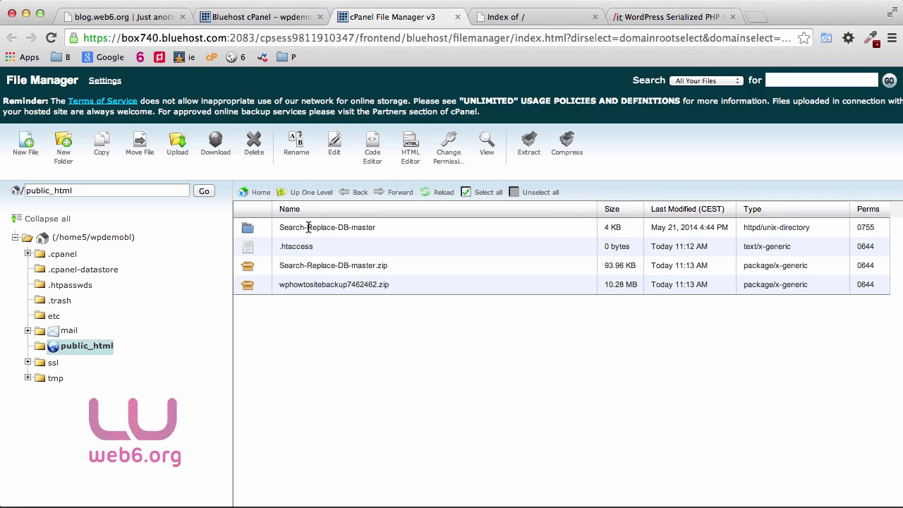
Check the Search-Replace-DB-master folder's contents, then rename the folder to SRDB
double_click(248, 228)
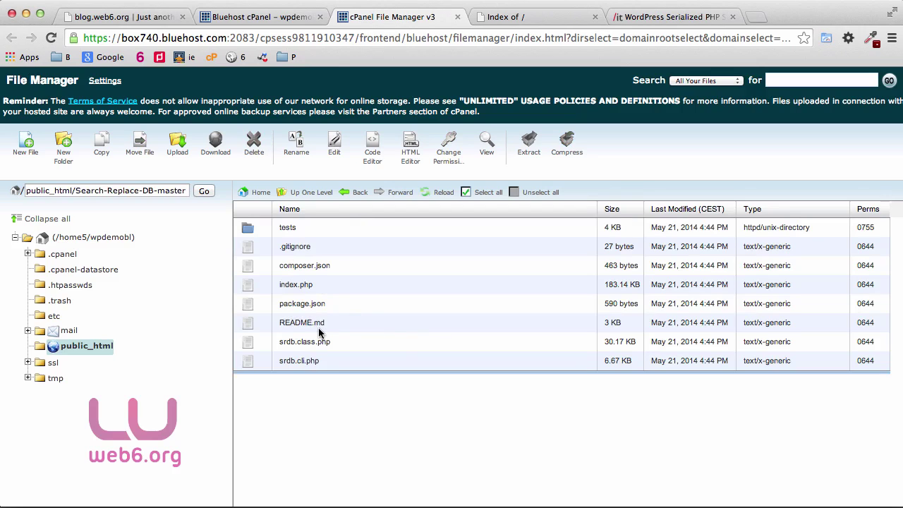
left_click(312, 193)
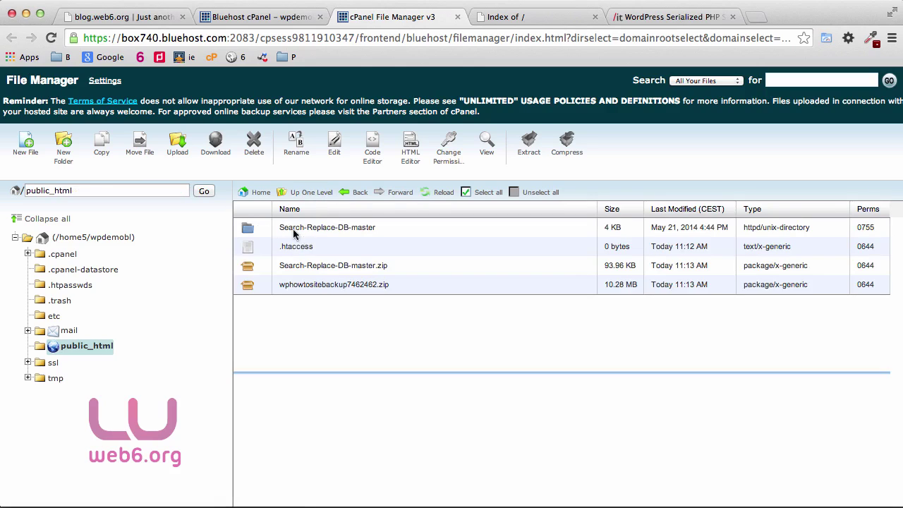
left_click(249, 228)
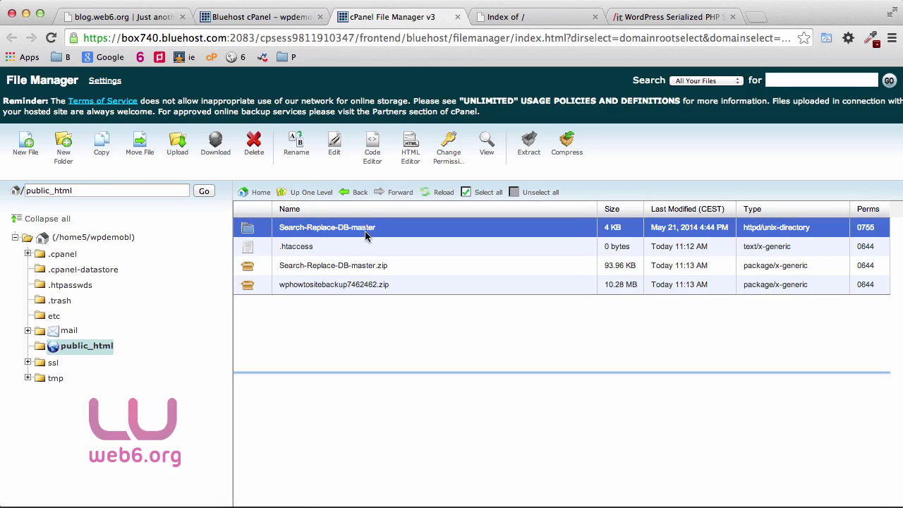
right_click(249, 235)
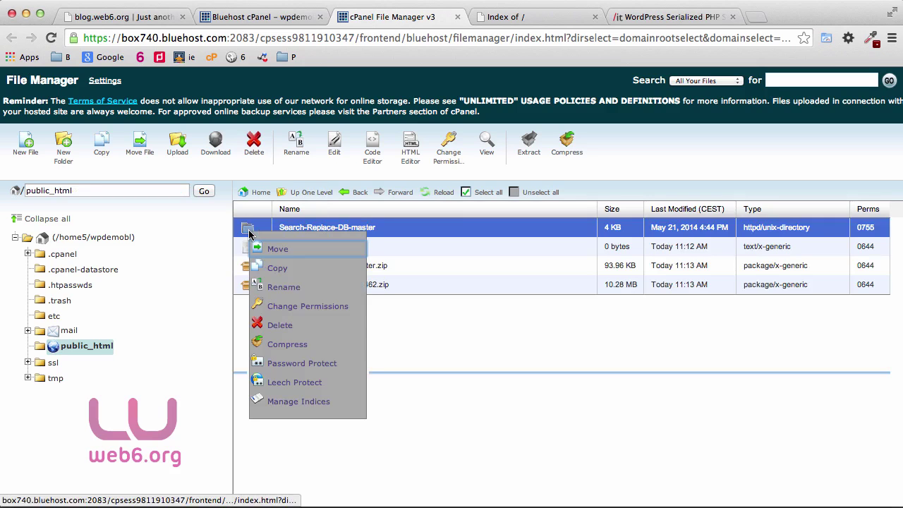
left_click(275, 284)
left_click(366, 324)
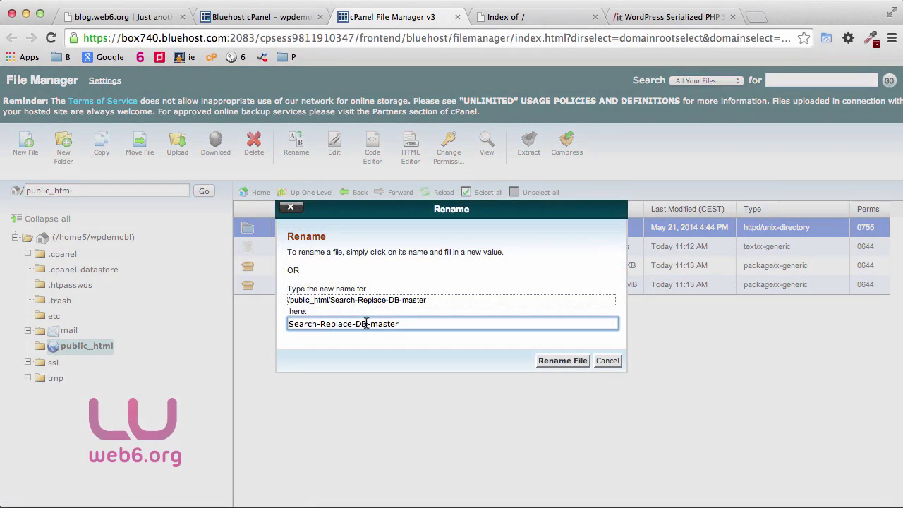
left_click_drag(410, 326, 113, 318)
type("SRDB")
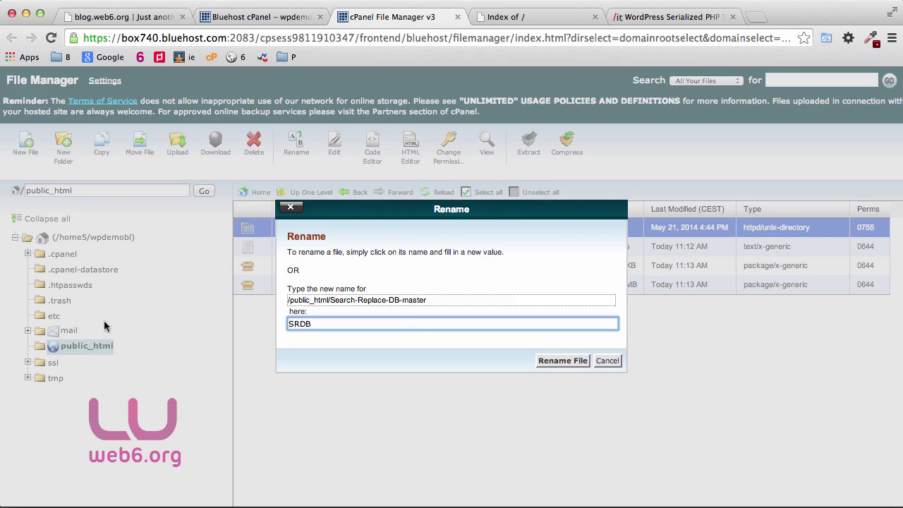
left_click(564, 362)
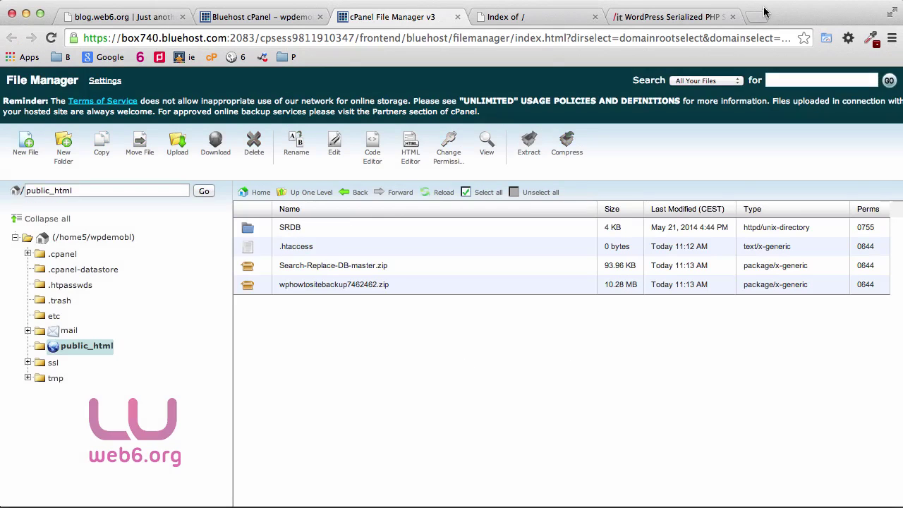
Load wpdemoblog.com/SRDB in the browser to bring up the Search Replace DB script
left_click(525, 19)
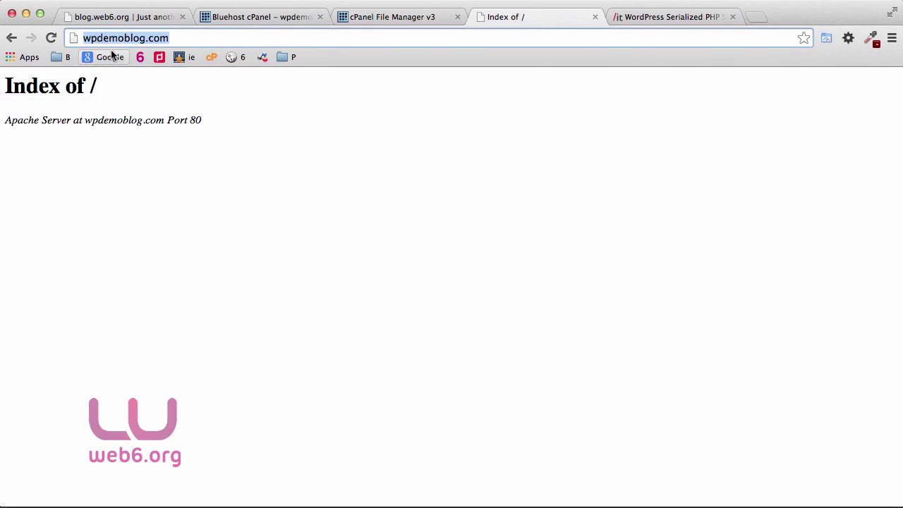
left_click(176, 39)
key("super+a")
left_click(182, 38)
type("/")
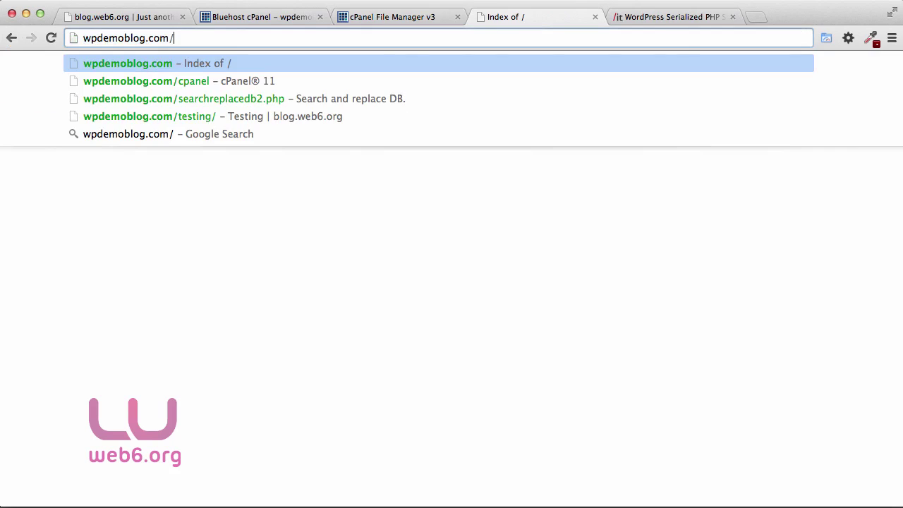
type("SRDB")
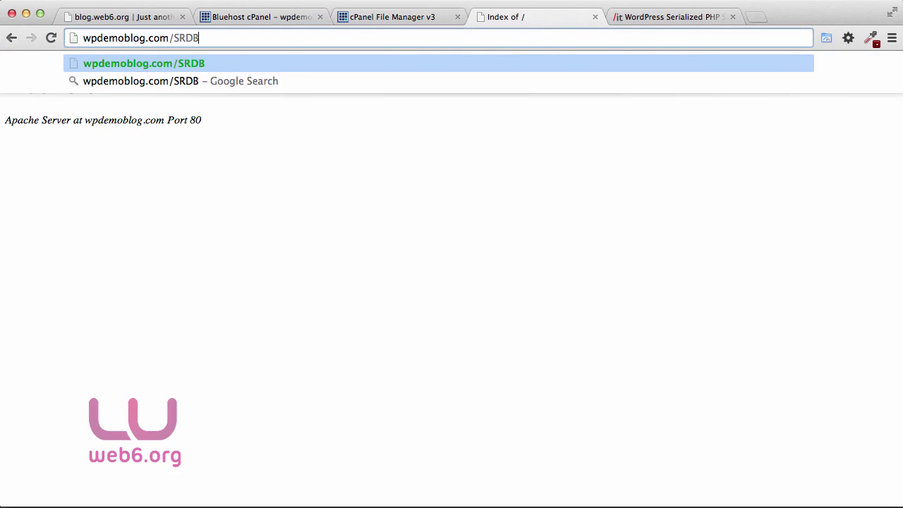
key("Return")
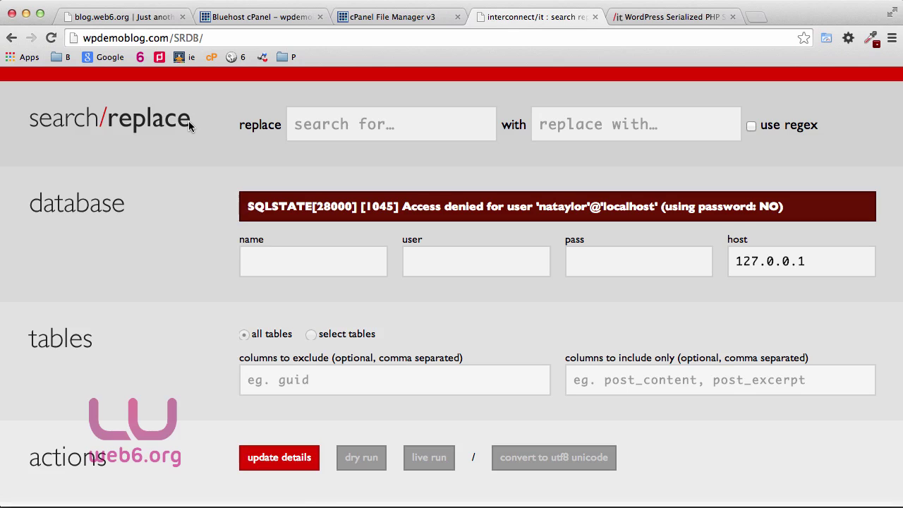
Look over the Search Replace DB page, then close its tab and leave the page
scroll(849, 317, "down", 10)
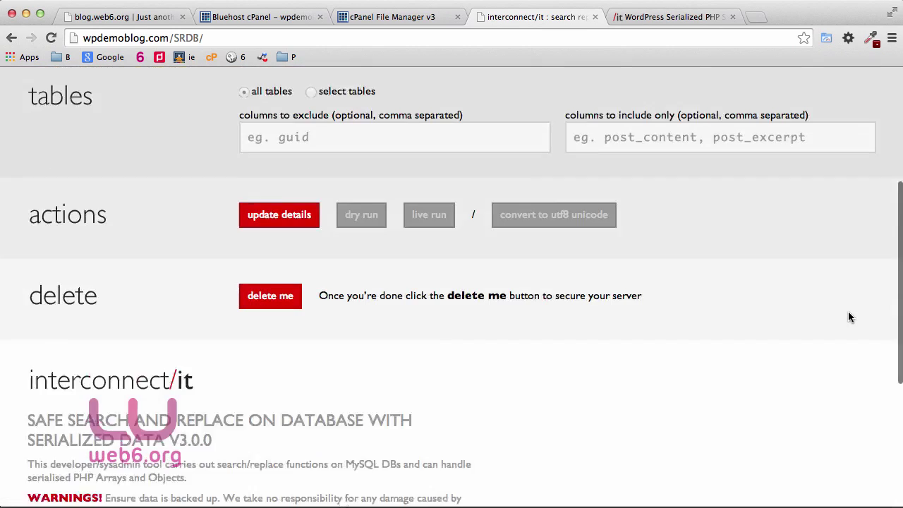
scroll(849, 316, "down", 3)
scroll(849, 316, "up", 8)
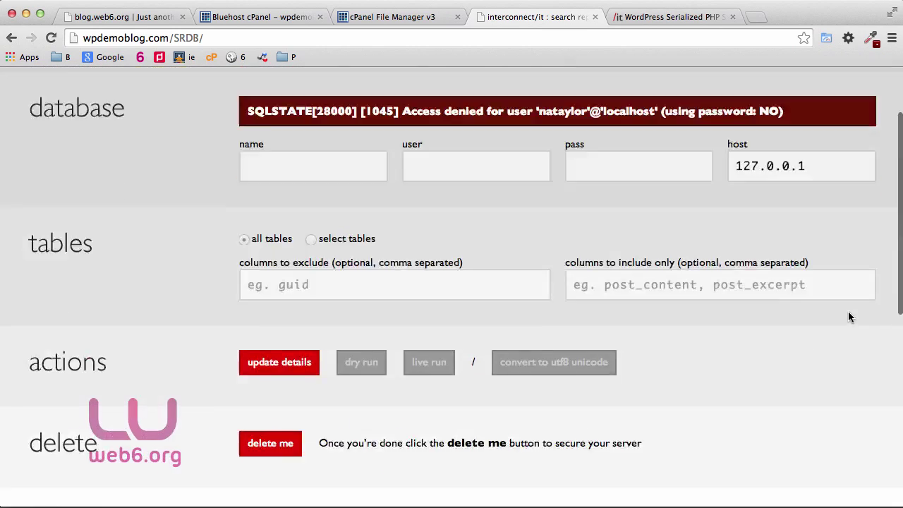
scroll(847, 311, "down", 2)
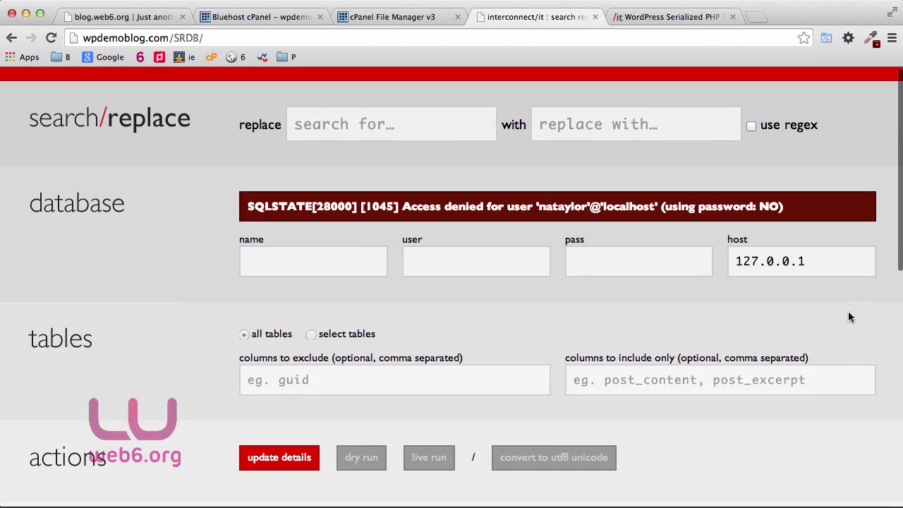
left_click(591, 18)
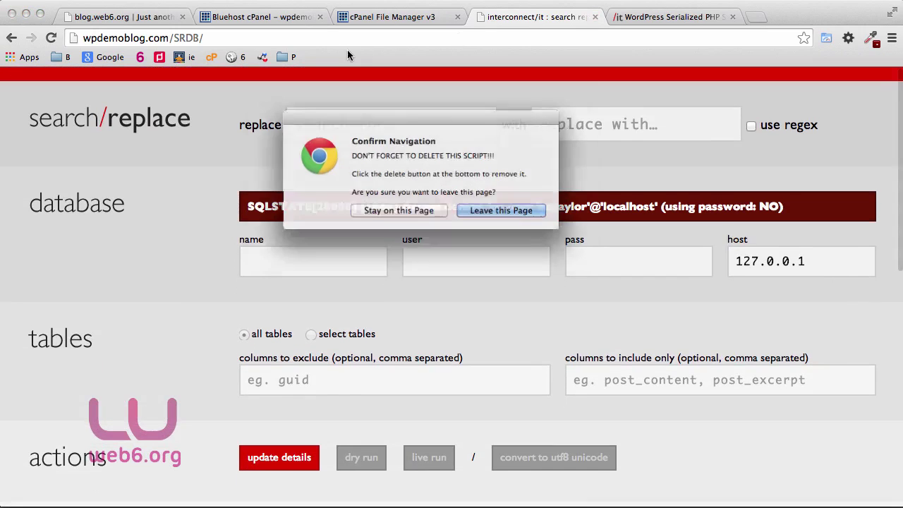
left_click(504, 215)
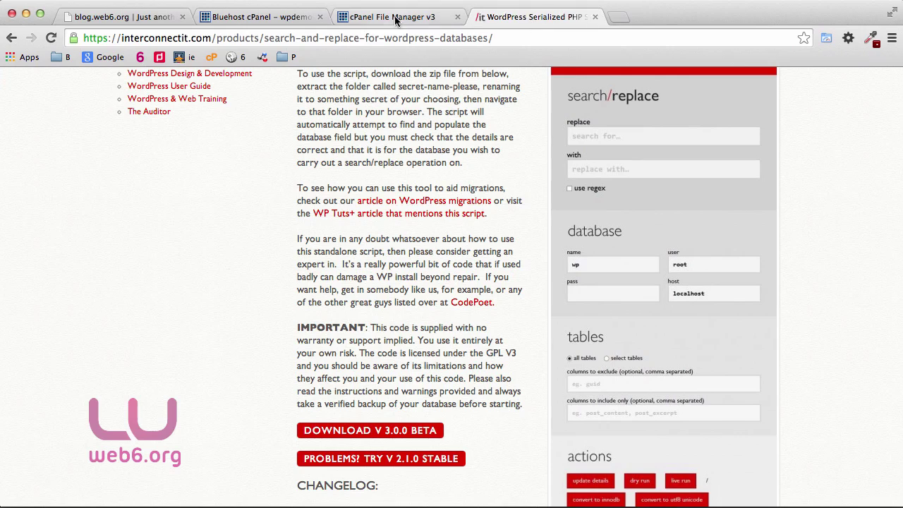
Close the interconnect/it product page and delete Search-Replace-DB-master.zip
left_click(595, 17)
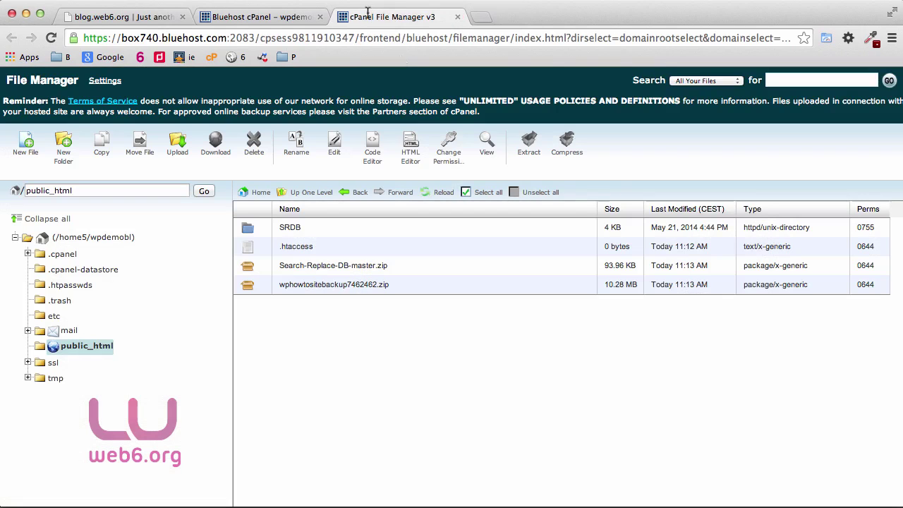
left_click(260, 266)
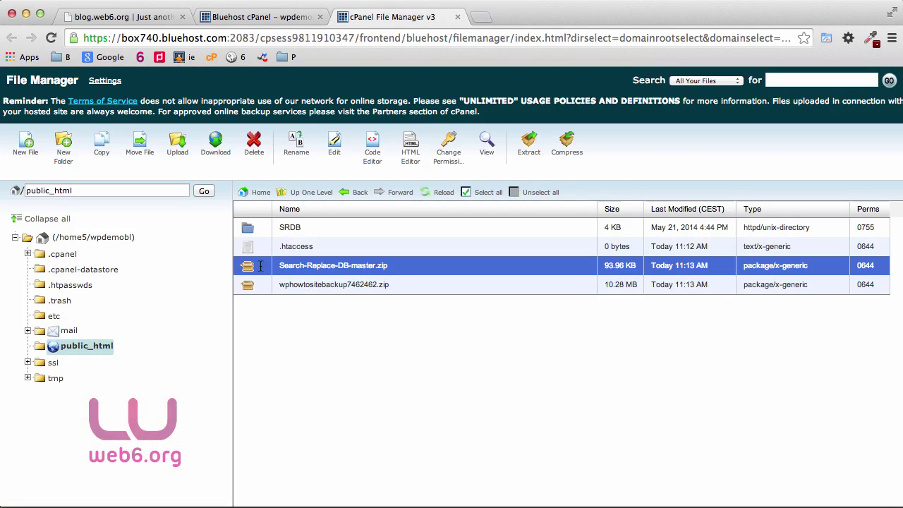
left_click(254, 142)
left_click(581, 332)
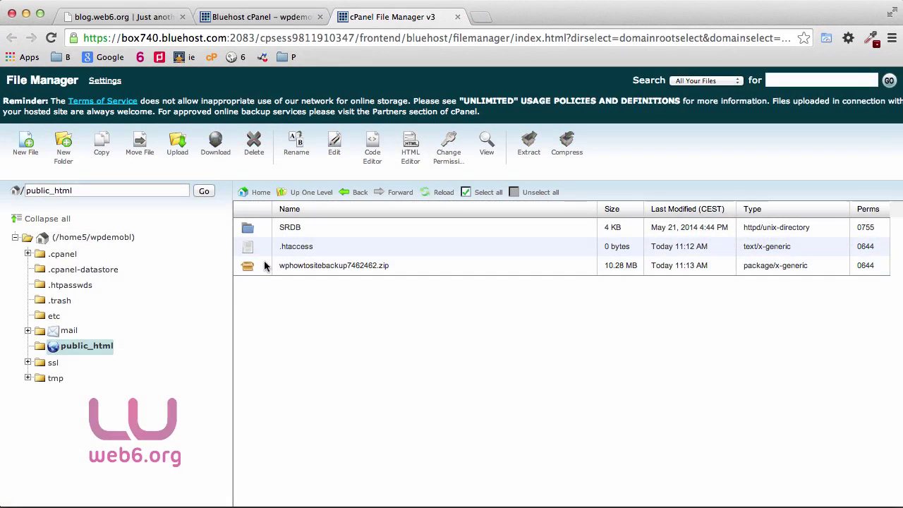
Extract wphowtositebackup7462462.zip into public_html, restoring wp-admin, wp-content and octo
left_click(247, 268)
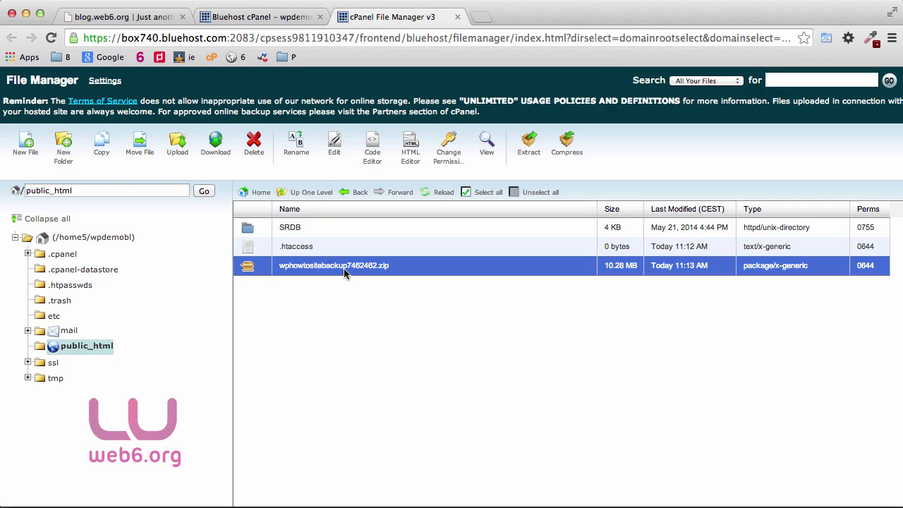
left_click(535, 152)
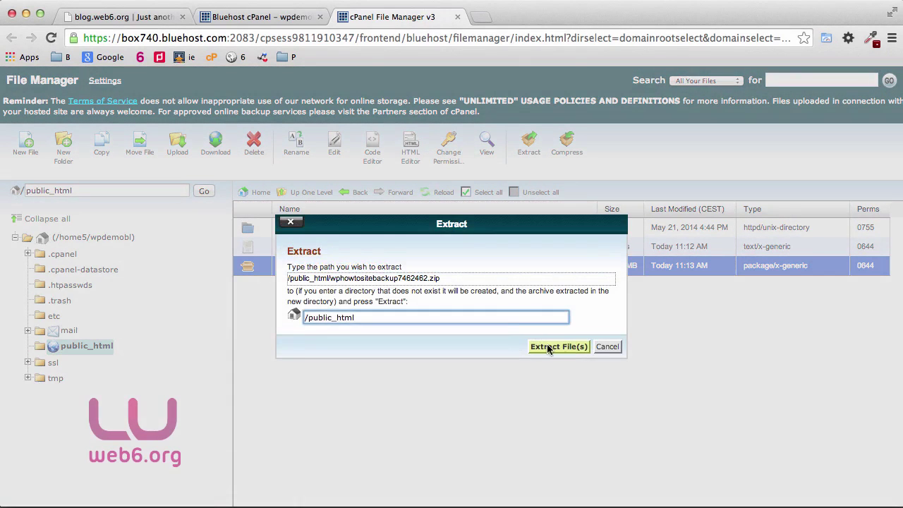
left_click(543, 347)
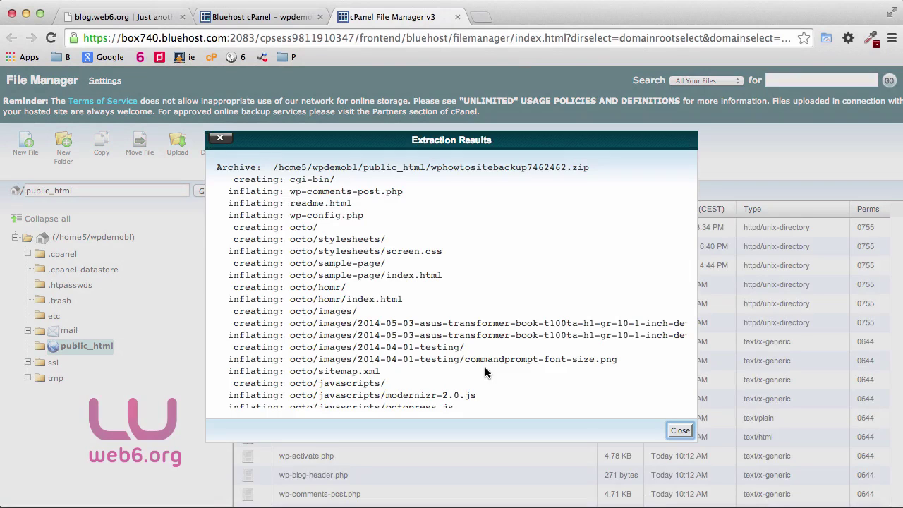
left_click(680, 430)
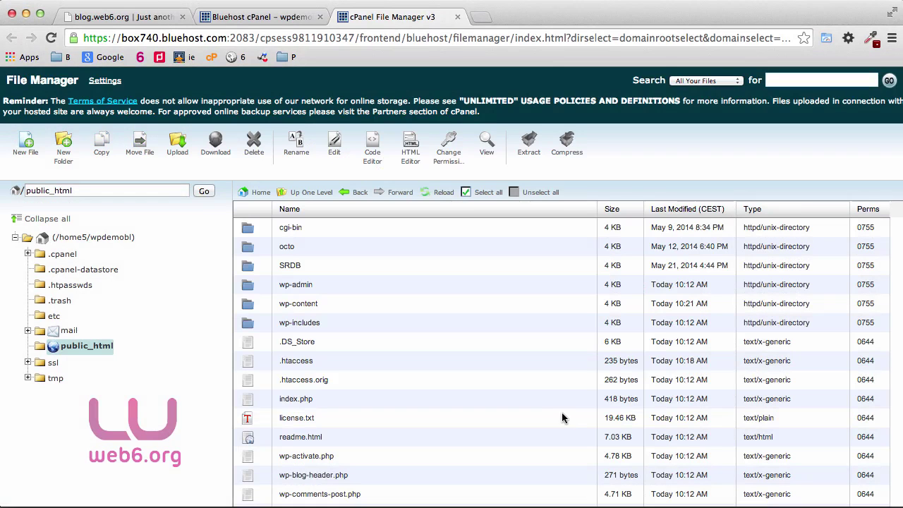
Delete wphowtositebackup7462462.zip from public_html
scroll(549, 356, "down", 3)
scroll(478, 354, "up", 3)
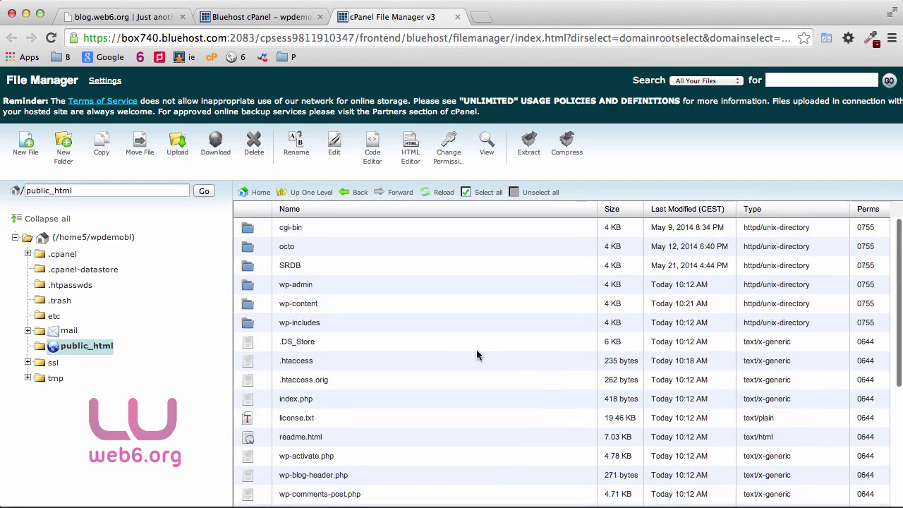
scroll(557, 360, "down", 5)
scroll(567, 363, "down", 1)
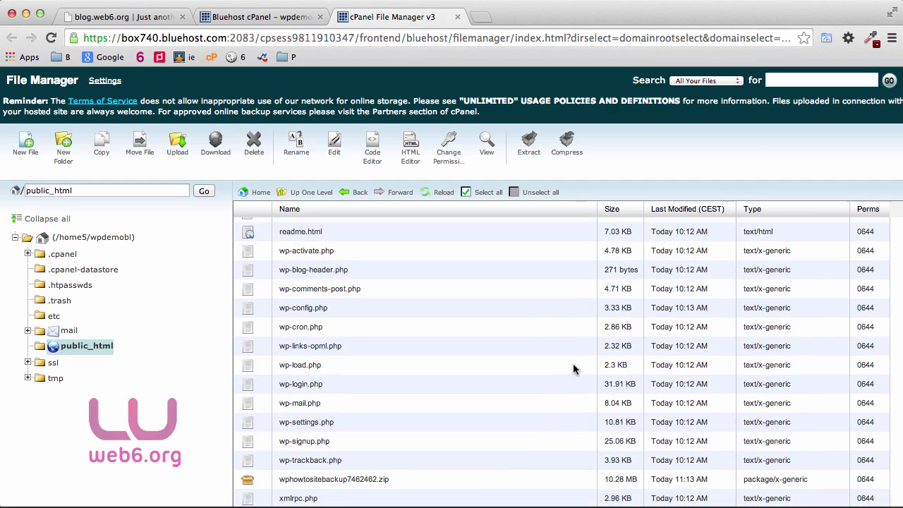
left_click(250, 482)
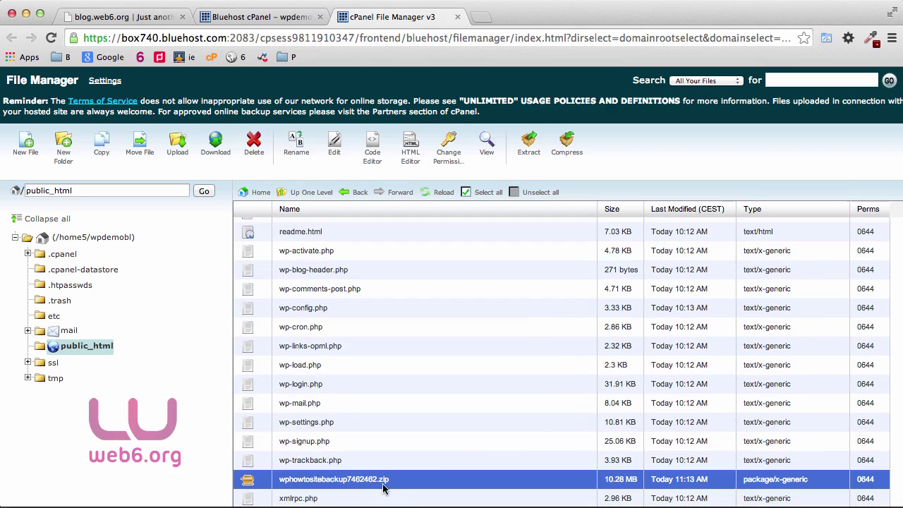
left_click(252, 150)
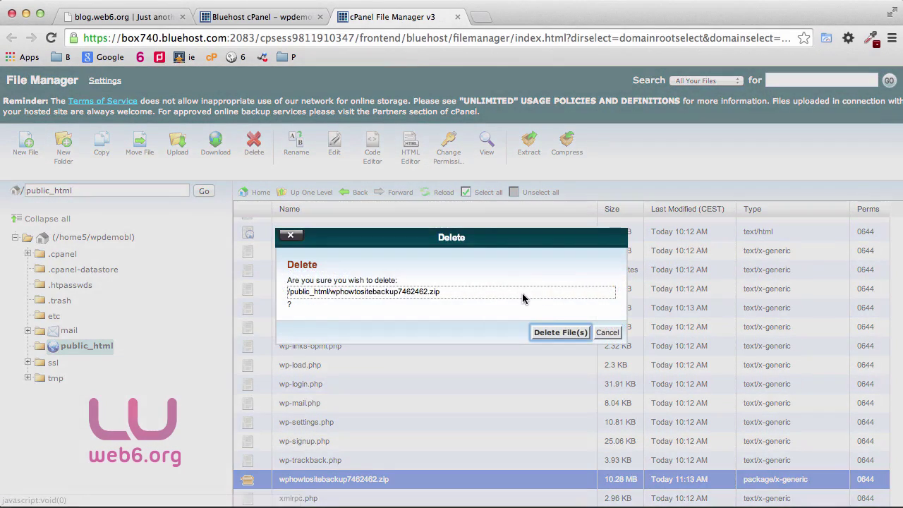
left_click(559, 332)
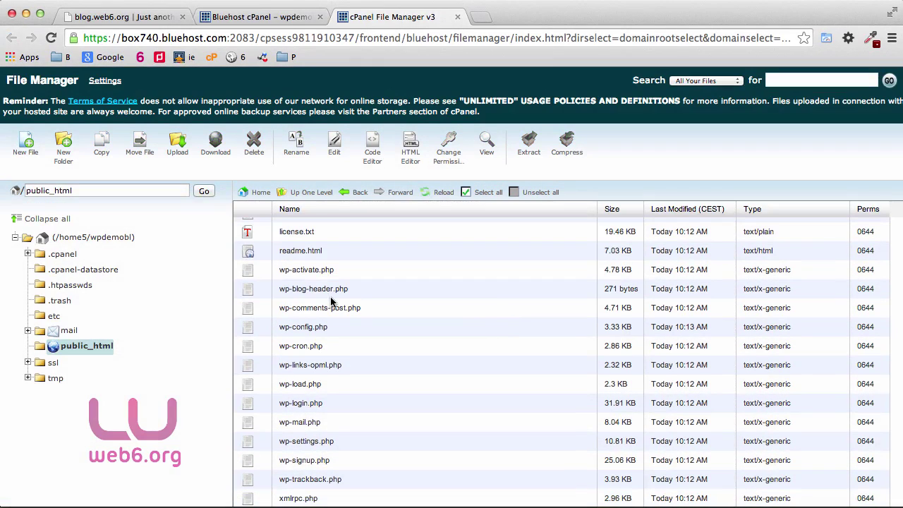
Delete the .DS_Store file, then return to the Bluehost cPanel tab
scroll(330, 301, "up", 5)
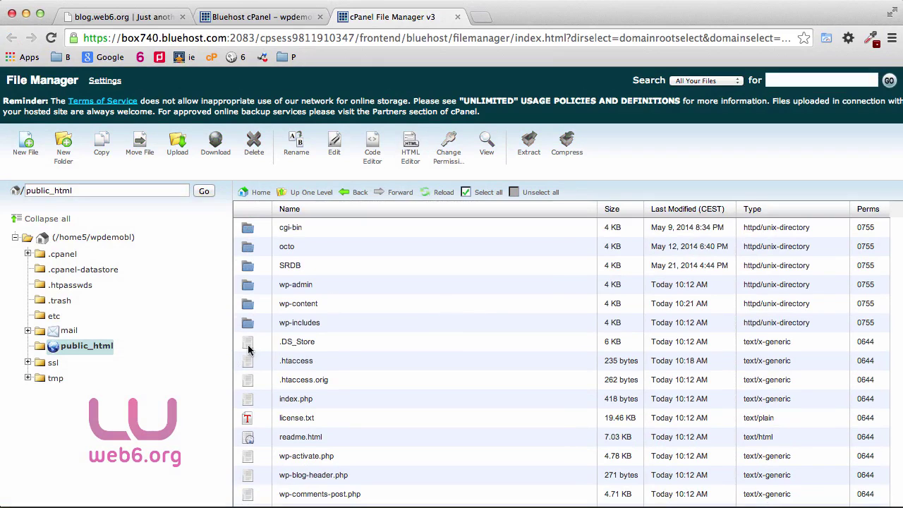
left_click(304, 345)
left_click(253, 145)
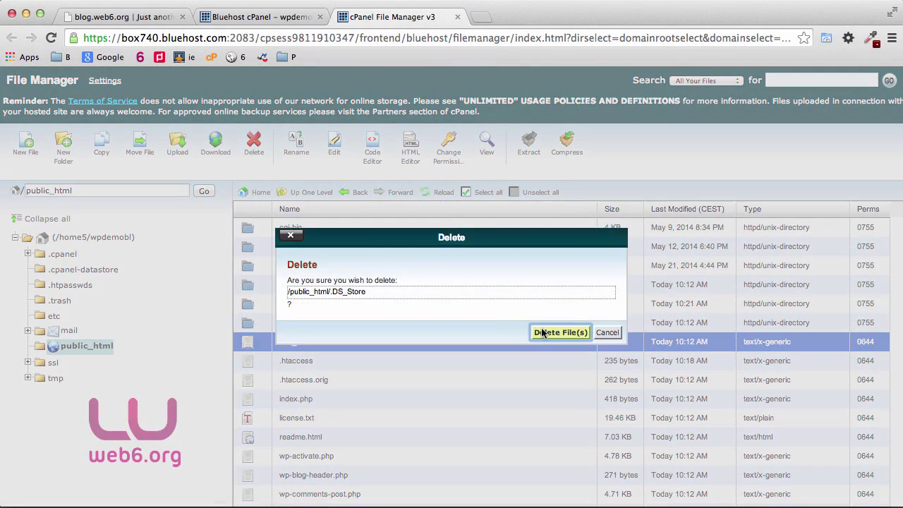
left_click(561, 333)
scroll(368, 307, "down", 5)
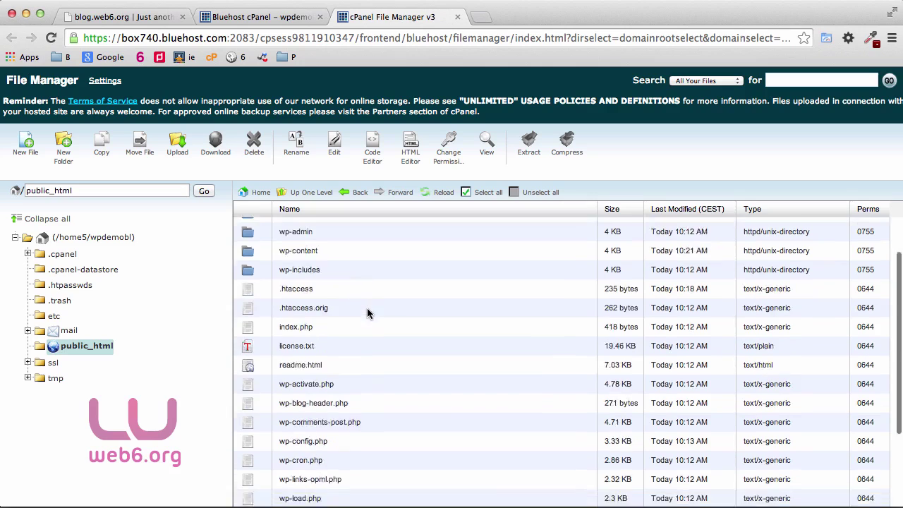
scroll(366, 307, "up", 5)
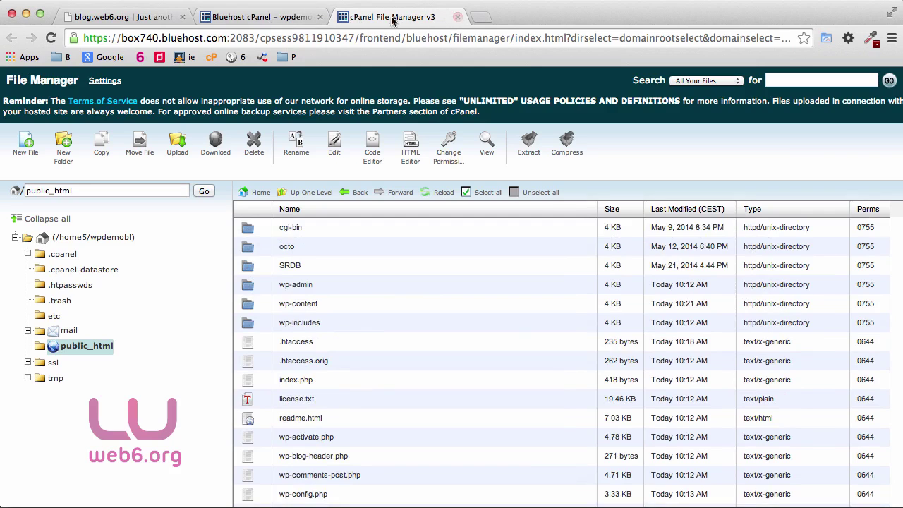
left_click(286, 19)
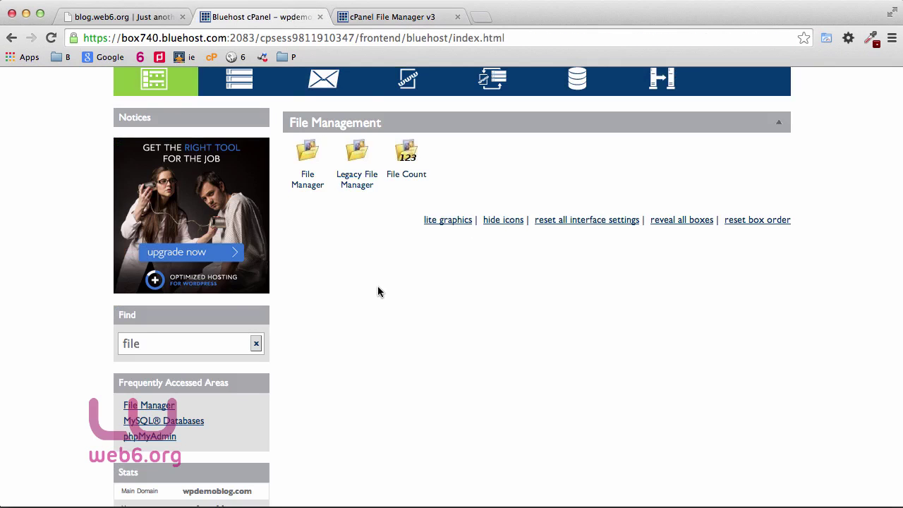
Search the cPanel home for mysql and open MySQL Databases
double_click(150, 344)
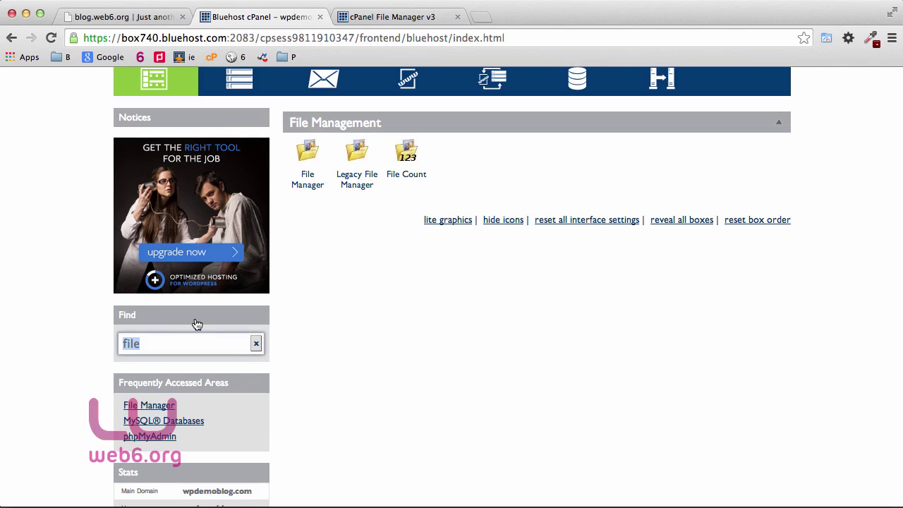
type("mysql")
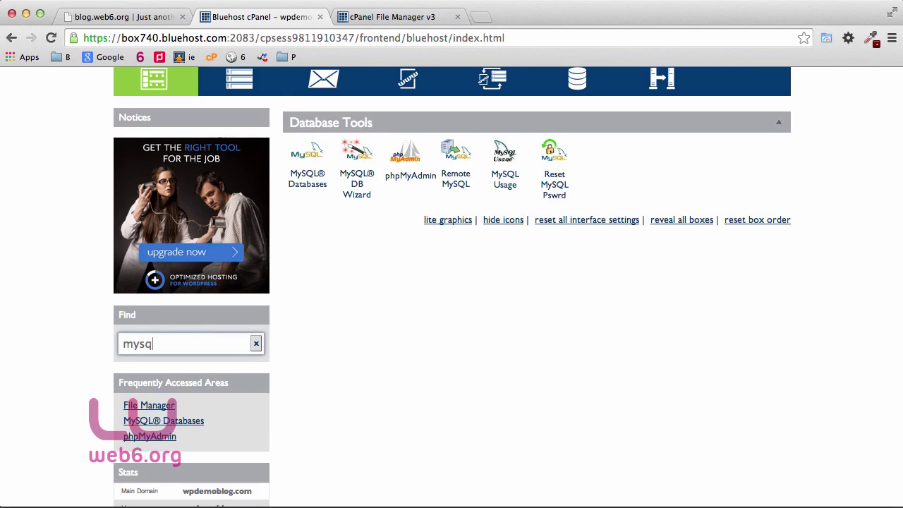
left_click(306, 184)
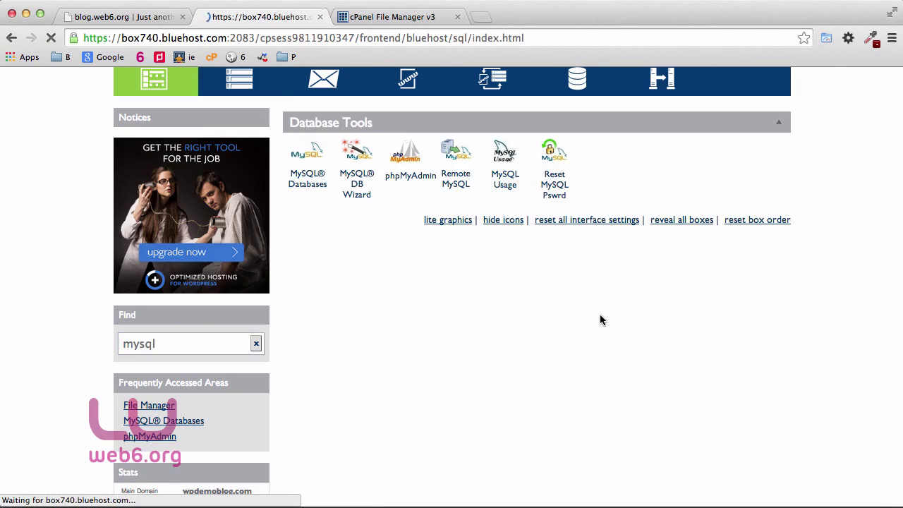
Write blank 'db name:', 'db user:' and 'db pass:' lines in a TextEdit note beside the browser
scroll(600, 316, "down", 5)
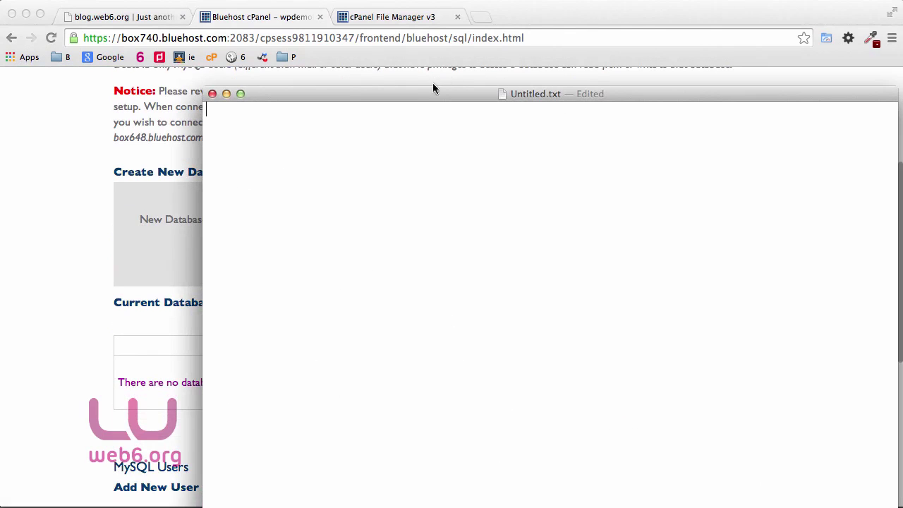
left_click_drag(433, 86, 639, 182)
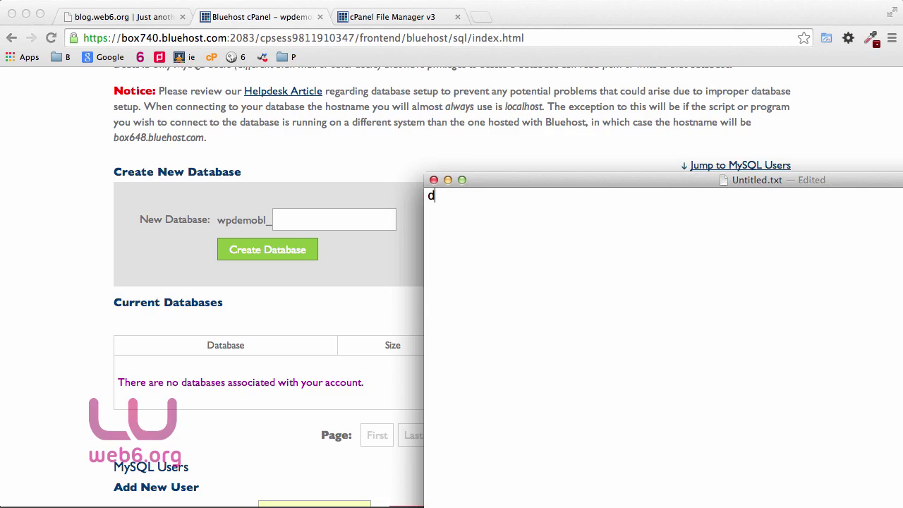
type("db name:")
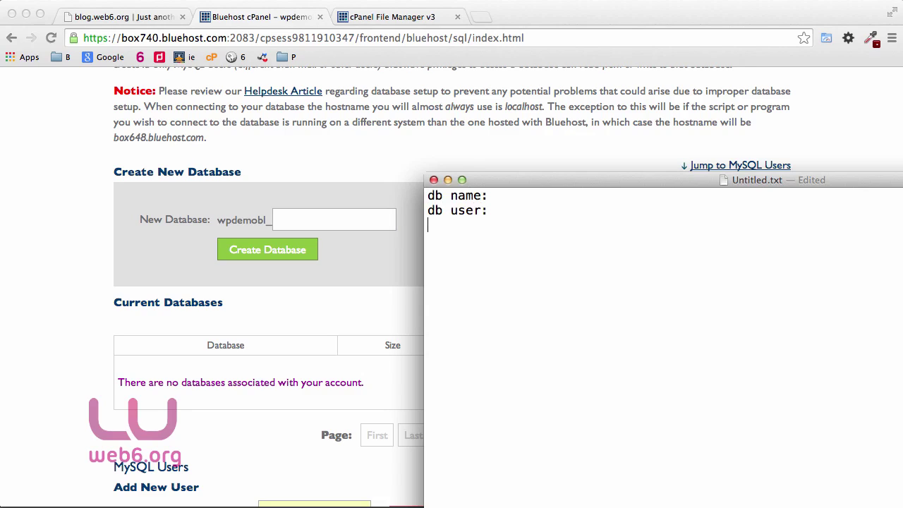
type("db pass:")
left_click_drag(485, 178, 609, 212)
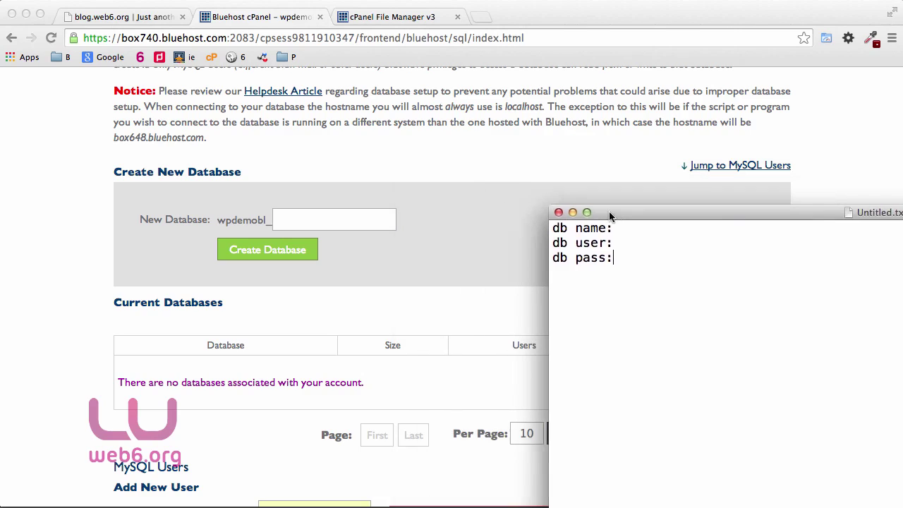
left_click(298, 218)
left_click(308, 221)
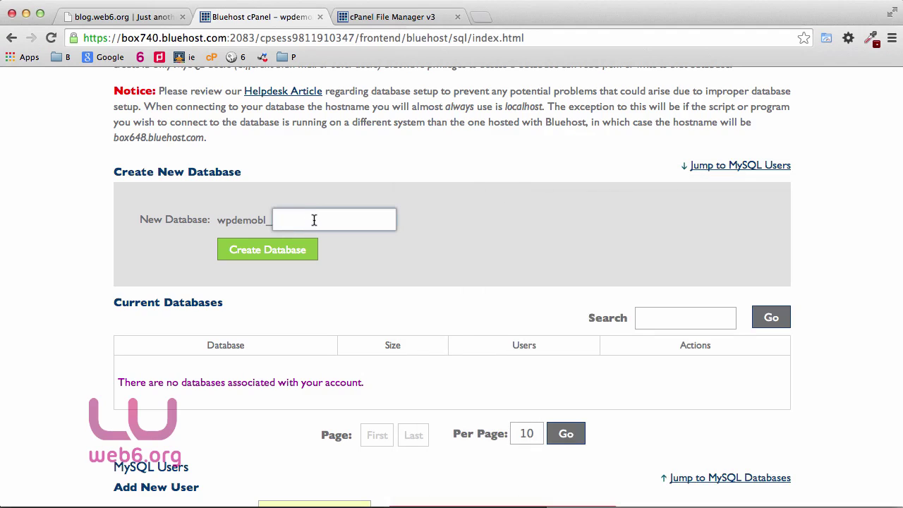
Create a new database named wdmodb7867
type("wdmodb7867")
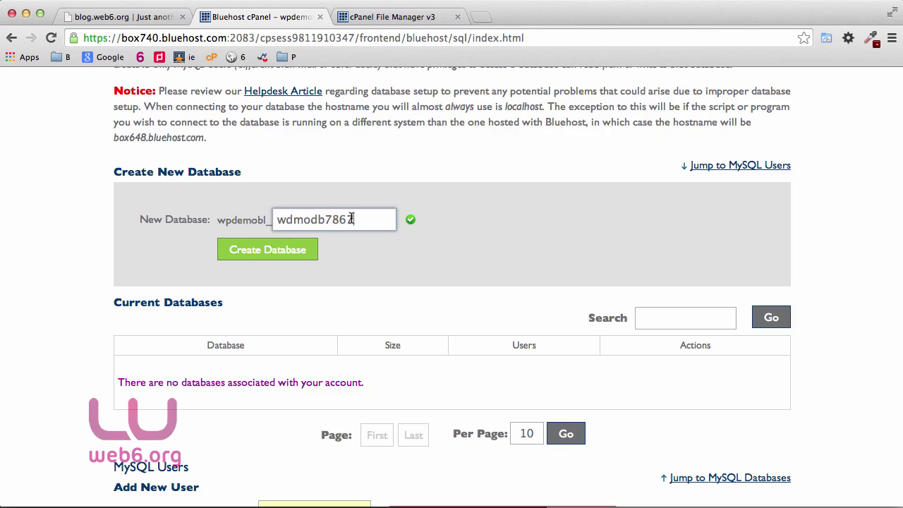
key("super+a")
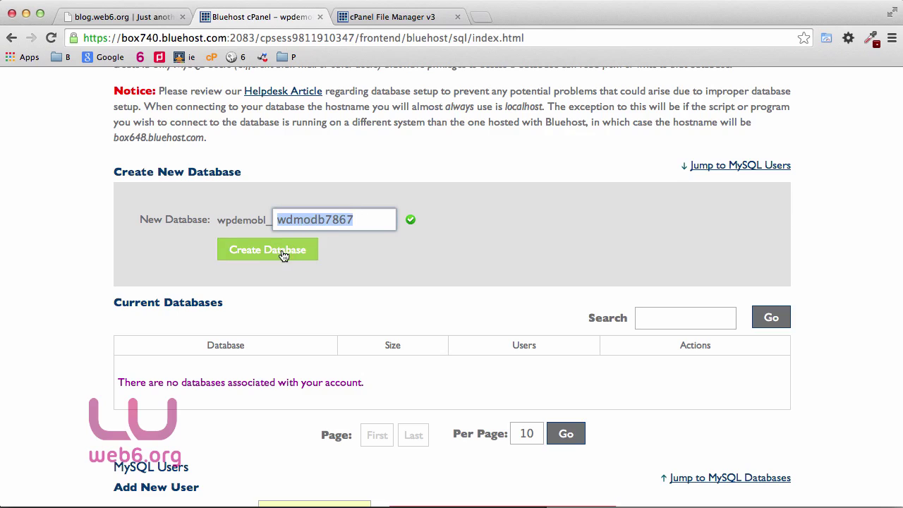
left_click(250, 254)
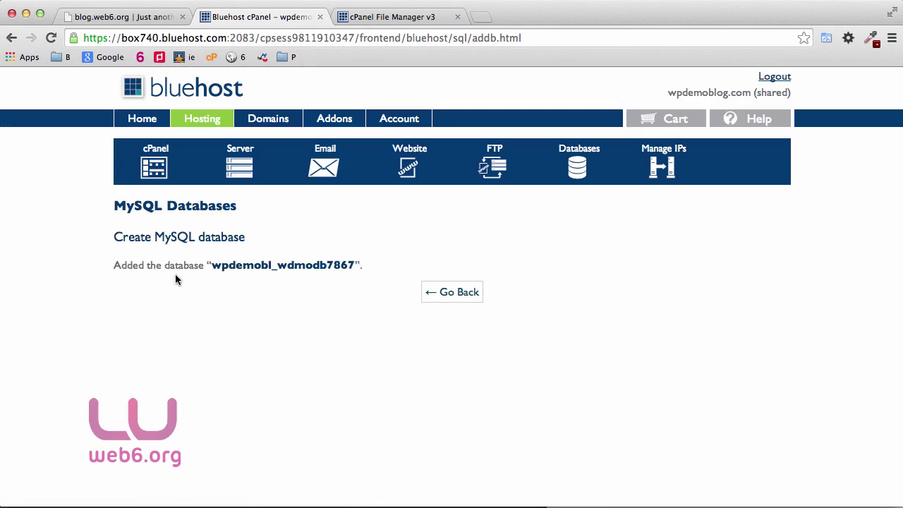
Copy wpdemobl_wdmodb7867 from the confirmation and paste it after 'db name:' in the note
left_click_drag(211, 265, 358, 262)
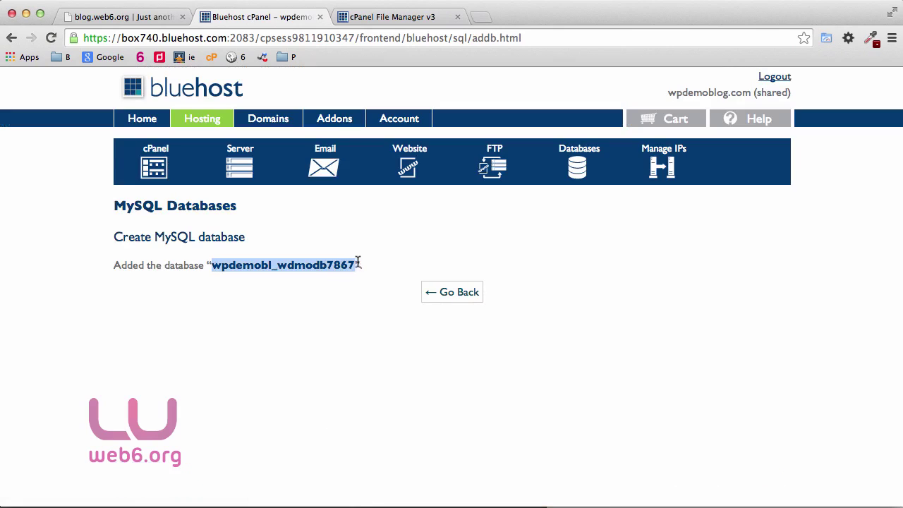
right_click(348, 263)
left_click(362, 268)
key("super+Tab")
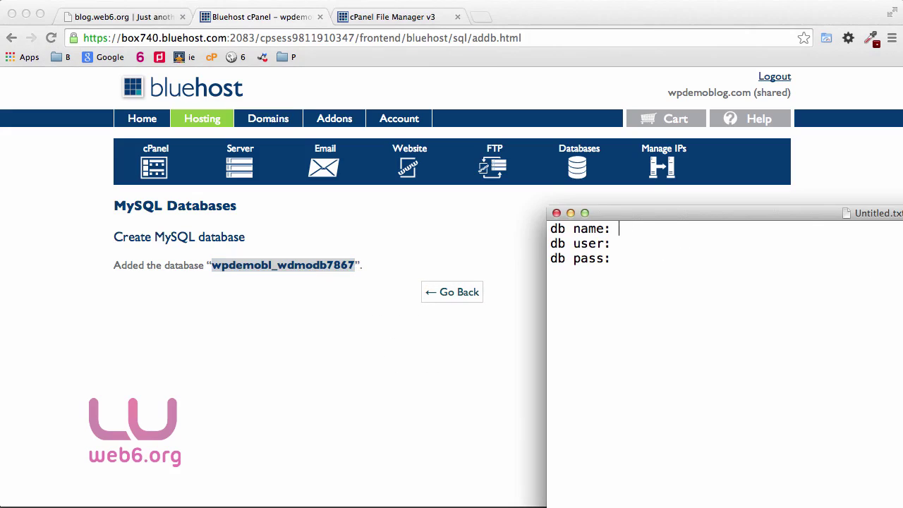
key("super+v")
left_click(262, 390)
Back on MySQL Databases, enter a new name in Add New User's Username field, trimmed to seven characters
left_click(458, 305)
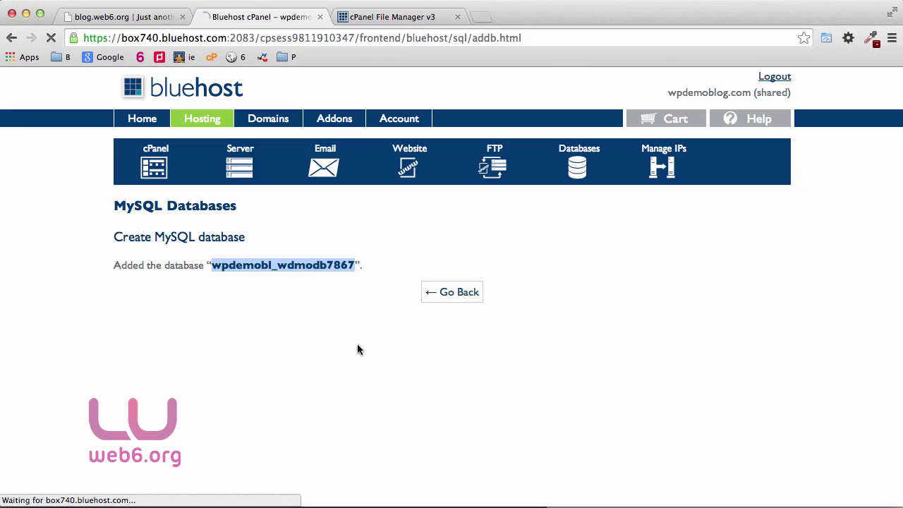
scroll(469, 333, "down", 1)
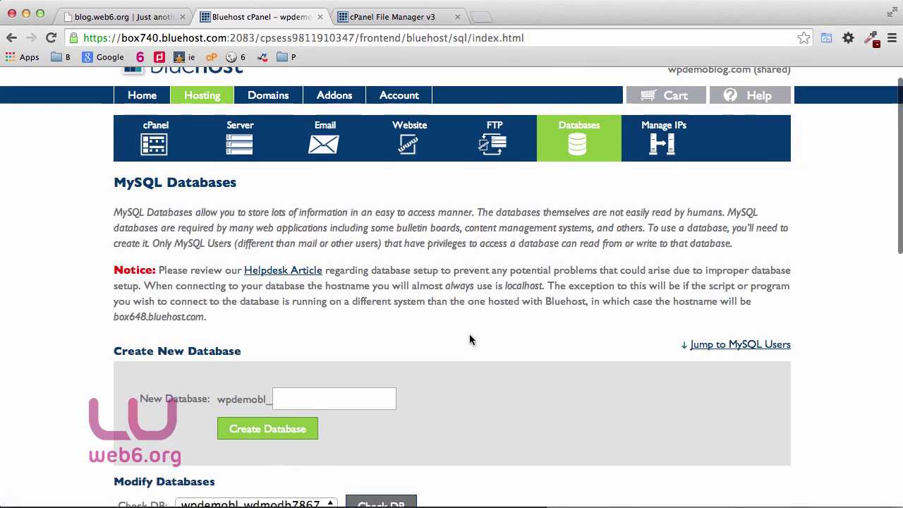
scroll(469, 333, "down", 10)
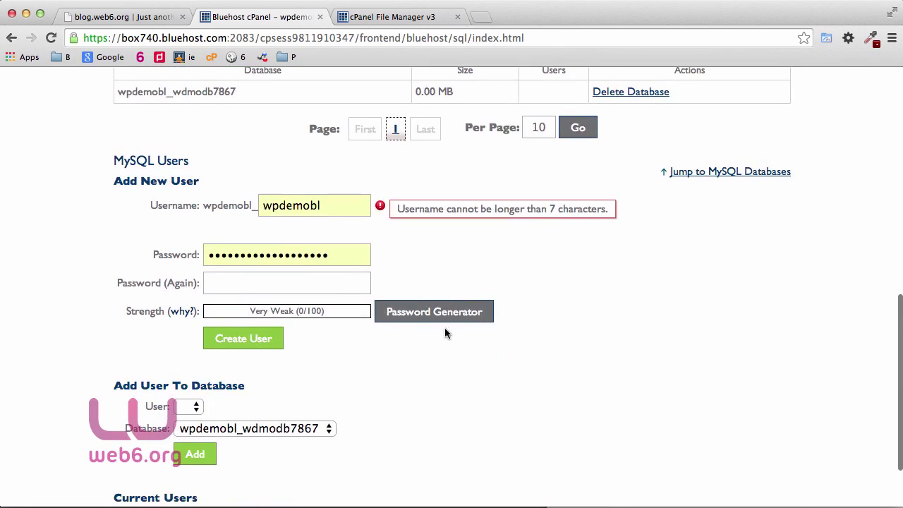
scroll(127, 222, "up", 1)
left_click_drag(325, 246, 217, 238)
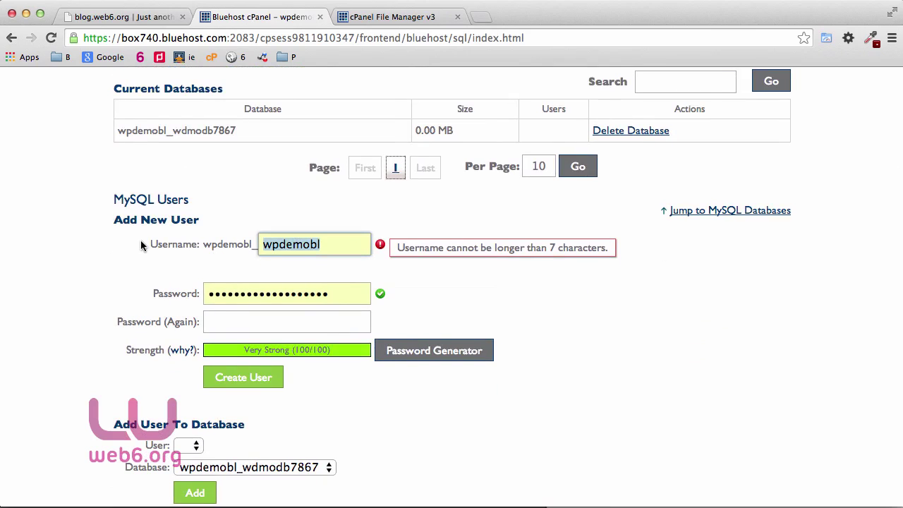
type("wpdemo")
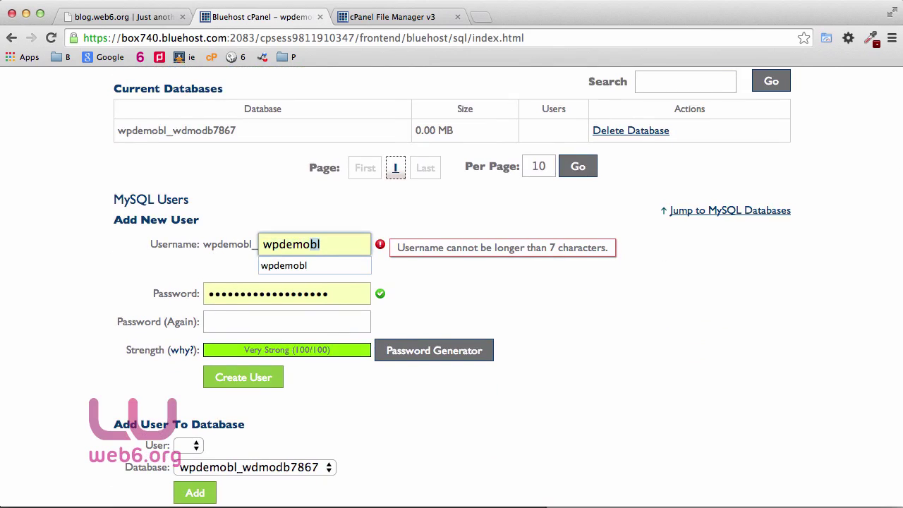
type("786")
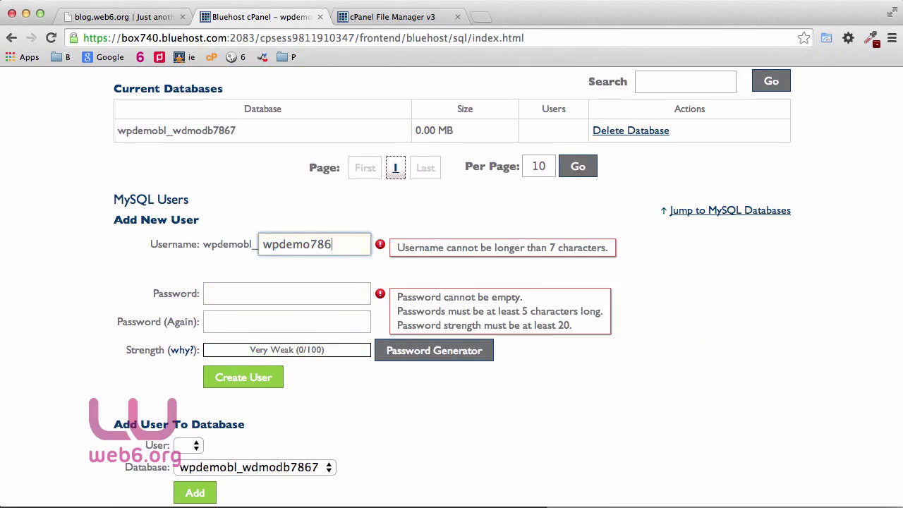
key("BackSpace")
Replace the demo part of the username with 2014 and copy the finished name
scroll(113, 274, "up", 1)
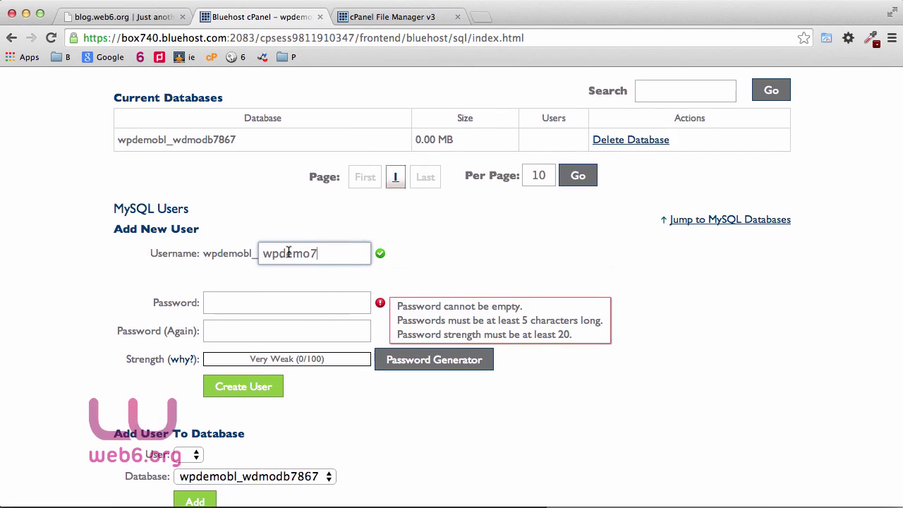
left_click_drag(310, 257, 279, 256)
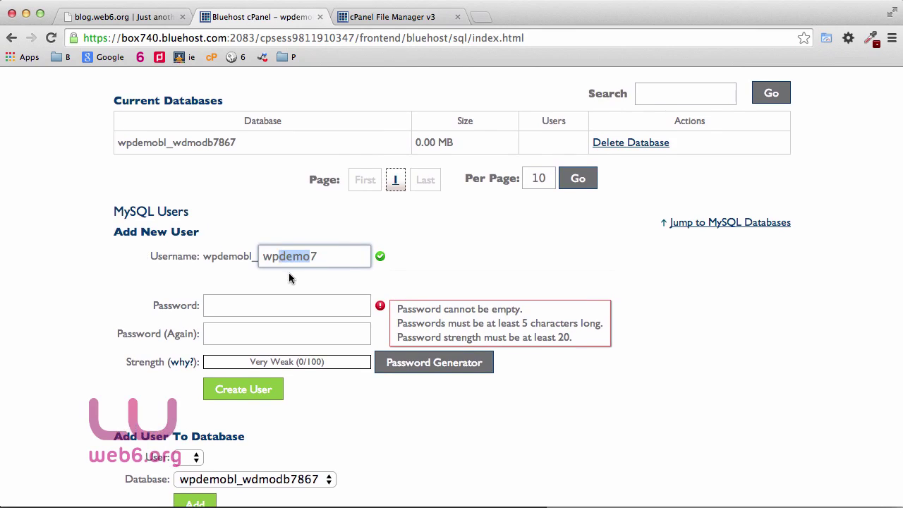
type("20147")
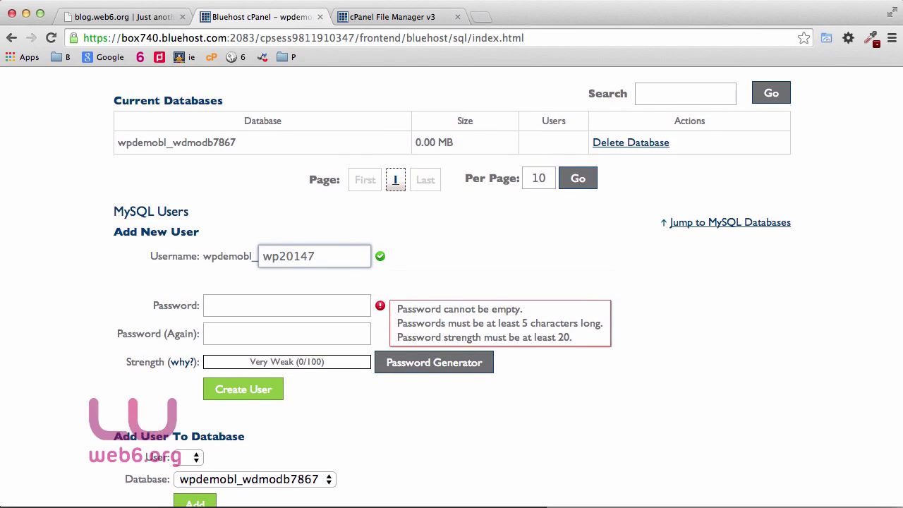
left_click_drag(322, 256, 241, 255)
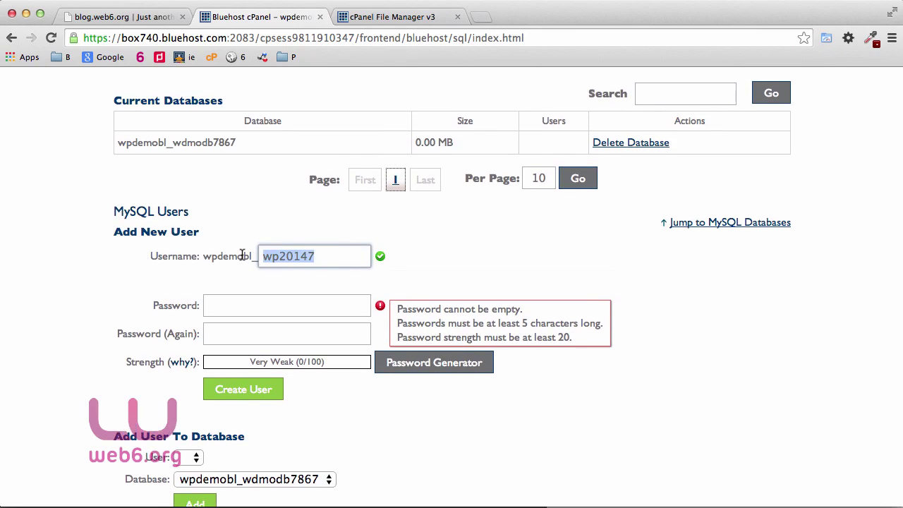
right_click(291, 256)
left_click(277, 293)
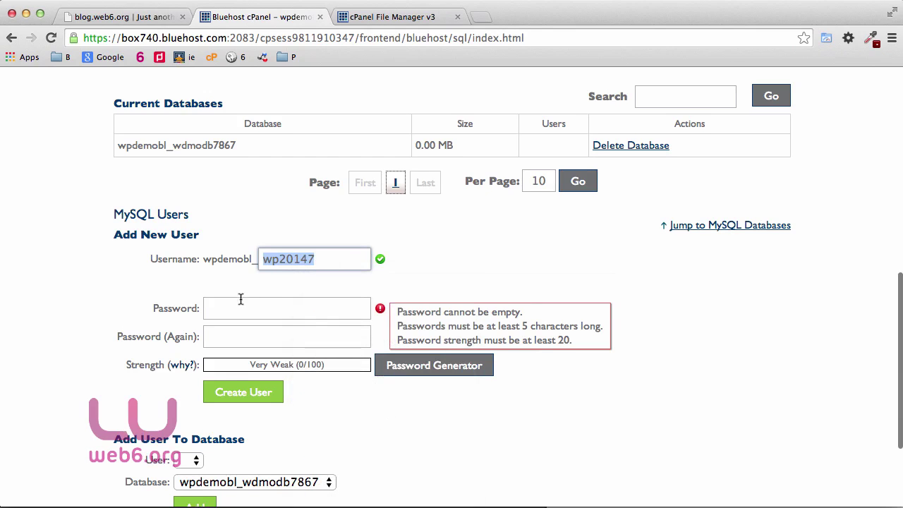
scroll(256, 301, "down", 1)
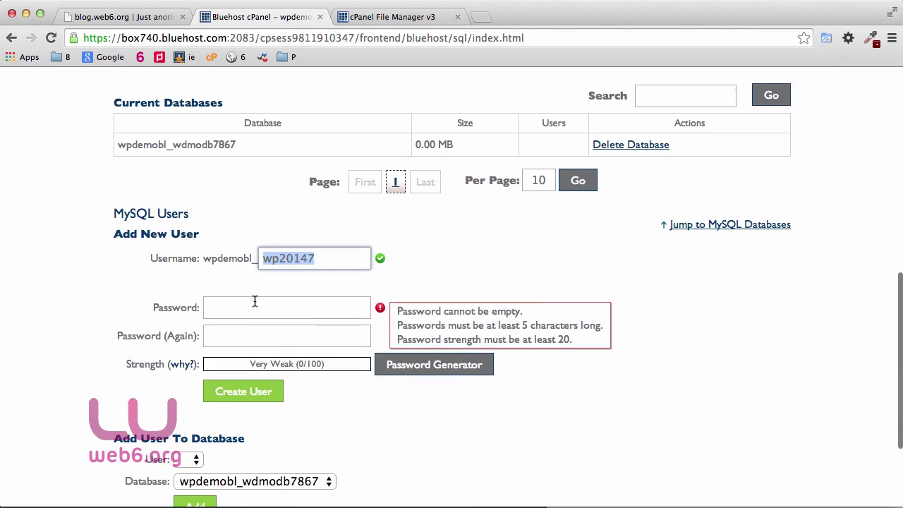
left_click(361, 270)
scroll(361, 270, "down", 1)
left_click_drag(312, 252, 226, 254)
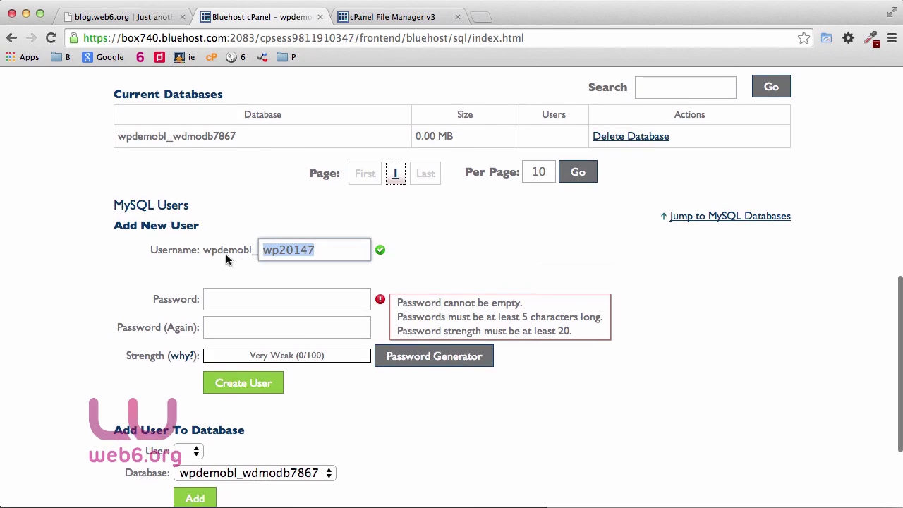
left_click(237, 265)
Generate an 18-character password with the Password Generator and copy it without applying
left_click(238, 302)
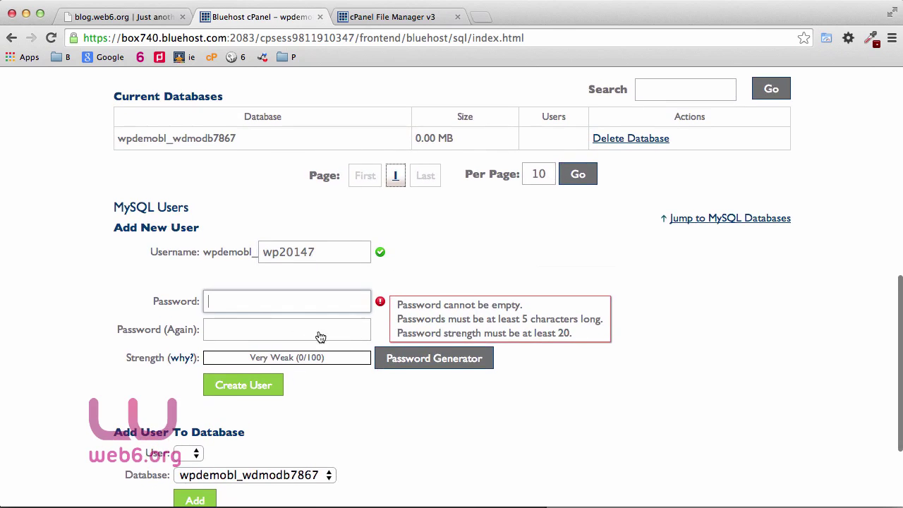
left_click(413, 358)
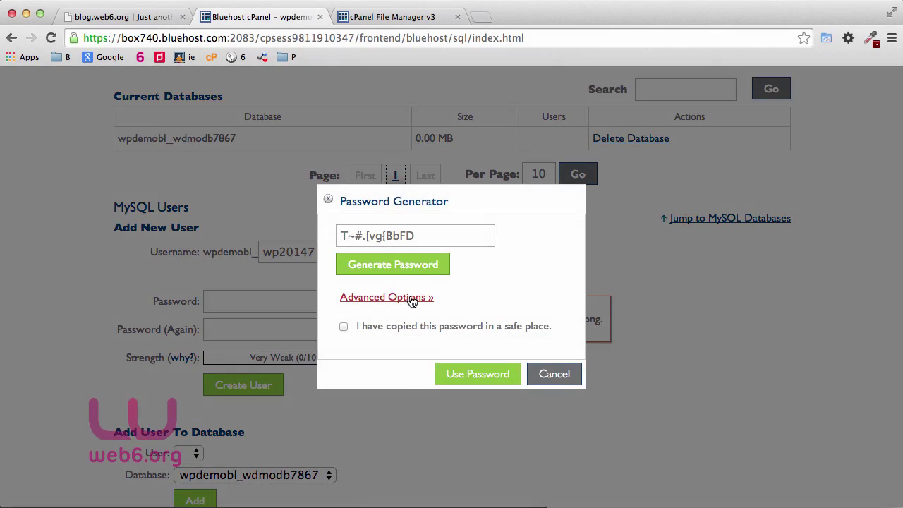
left_click(411, 298)
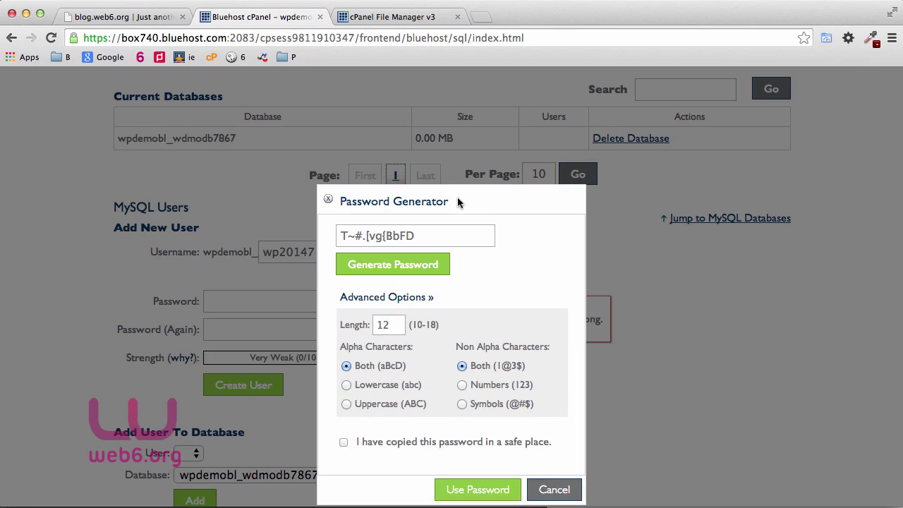
left_click_drag(457, 197, 437, 182)
left_click(605, 380)
double_click(393, 324)
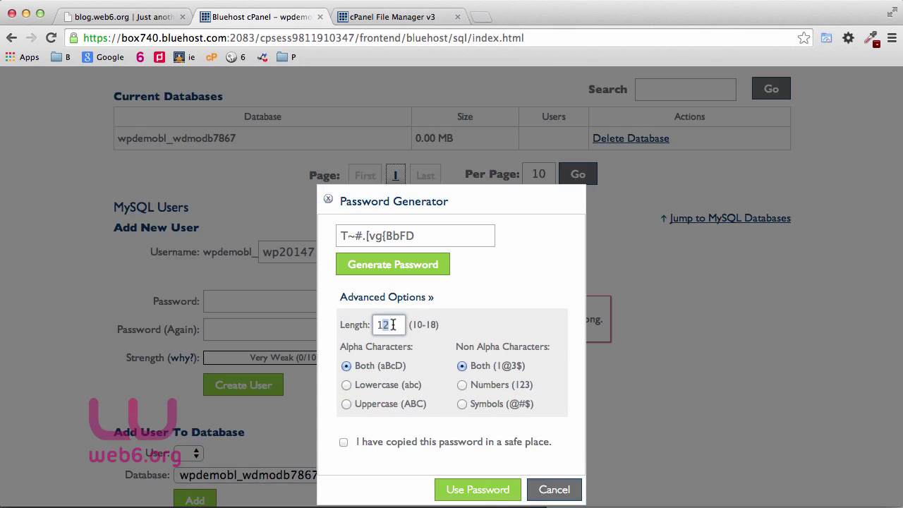
left_click(393, 265)
left_click(393, 265)
left_click(393, 265)
left_click_drag(466, 236, 326, 230)
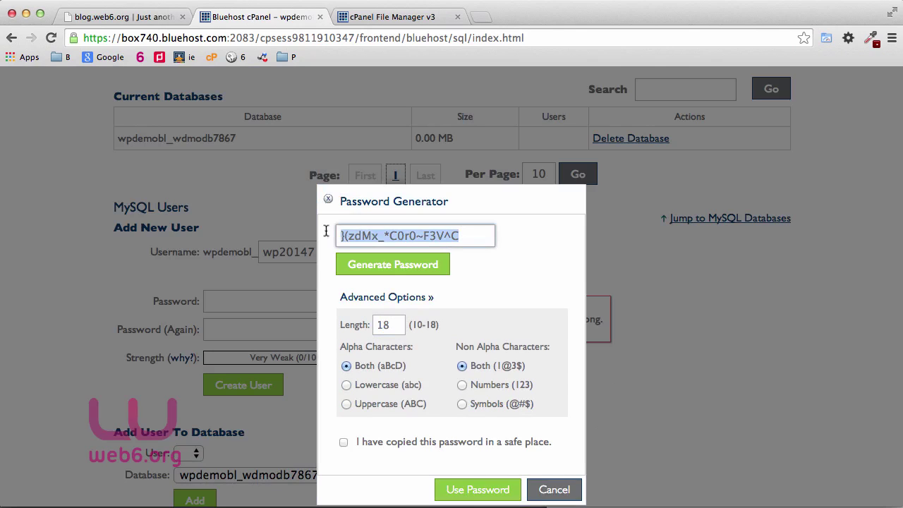
right_click(374, 236)
left_click(399, 291)
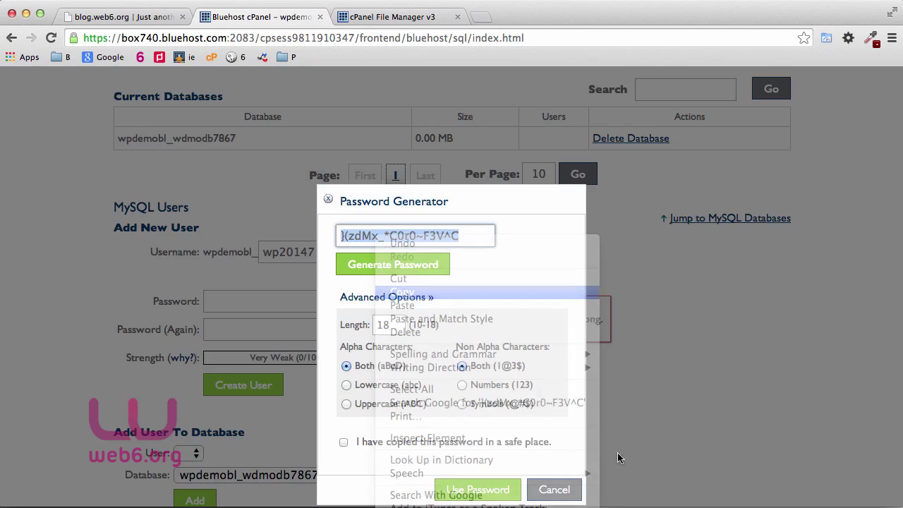
left_click(555, 489)
Paste the password after 'db pass' in the notes, extend it, and copy it
key("super+Tab")
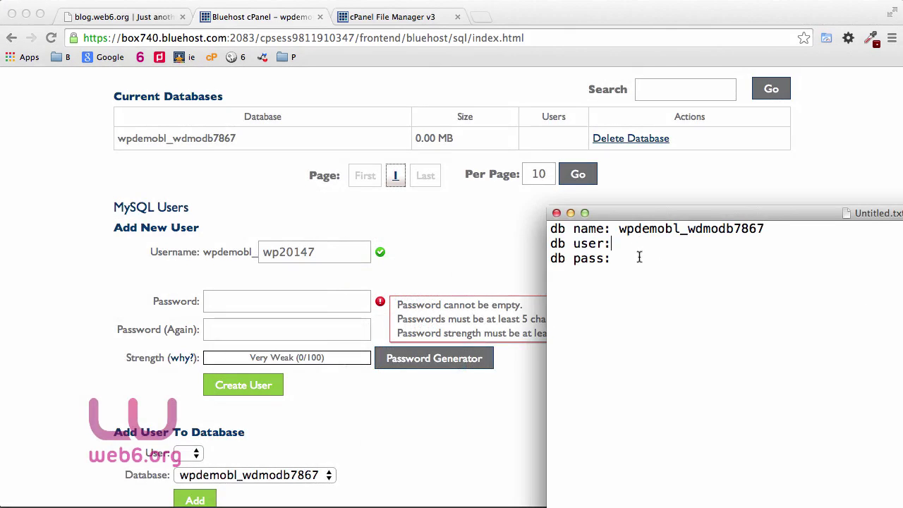
key("super+v")
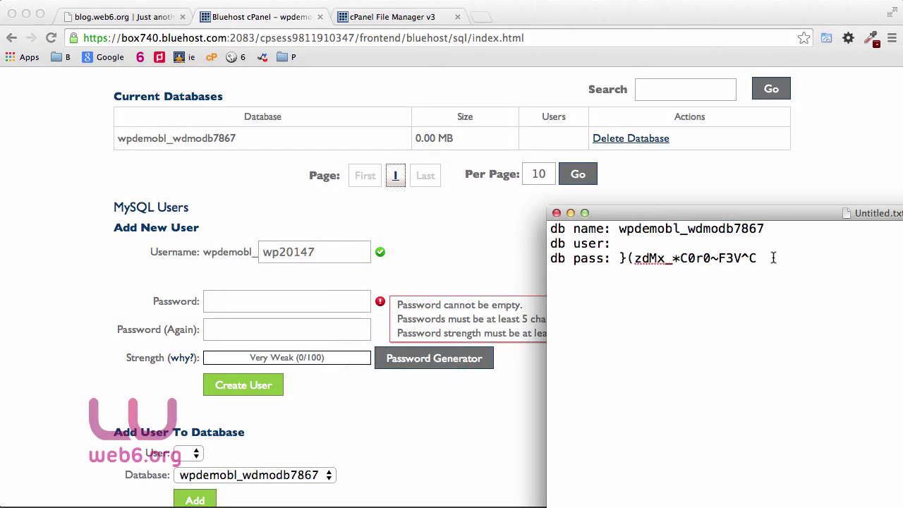
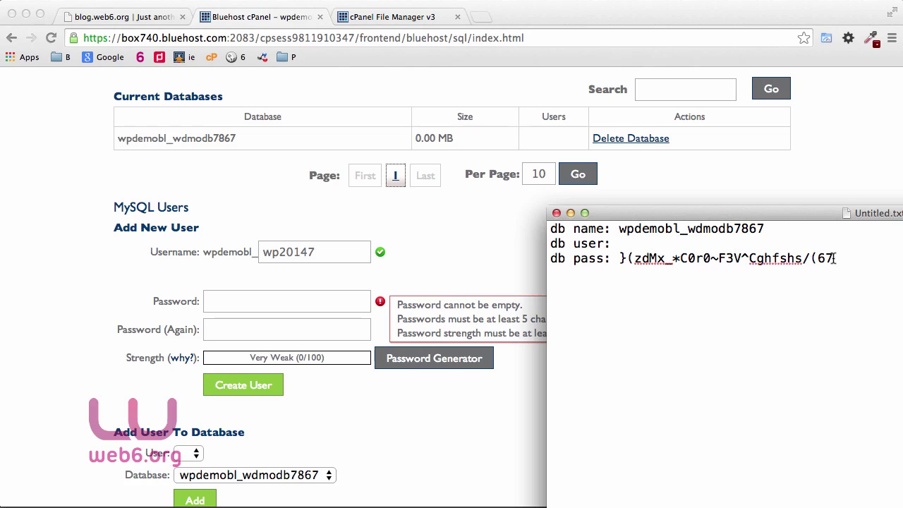
left_click_drag(834, 258, 619, 258)
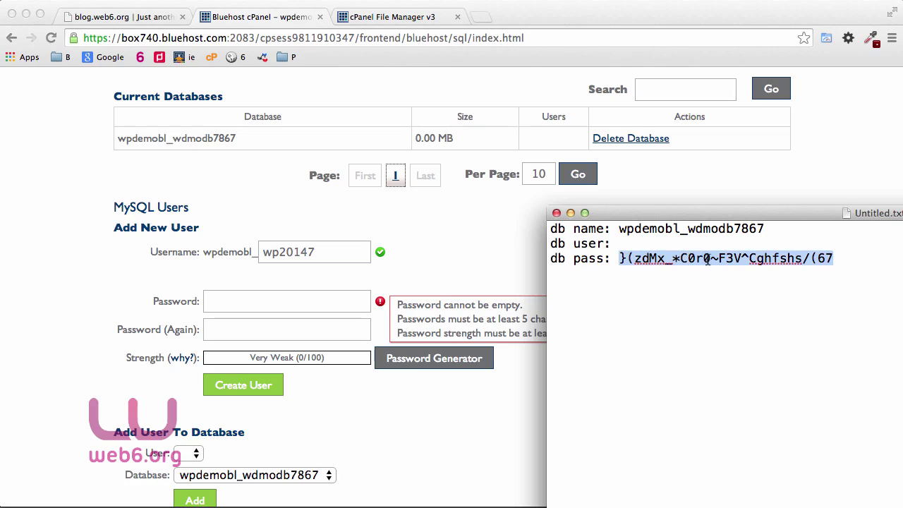
right_click(643, 259)
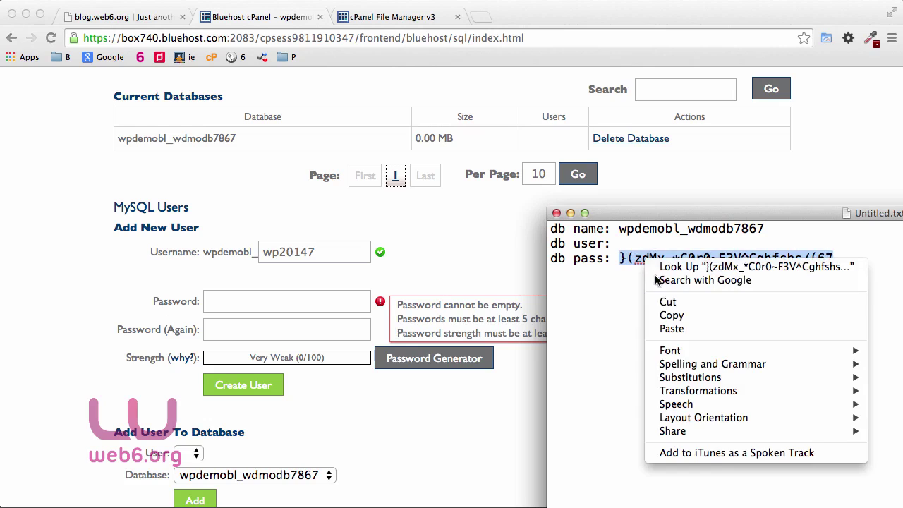
left_click(671, 316)
Paste the extended password into both Password and Password (Again) fields
left_click(276, 302)
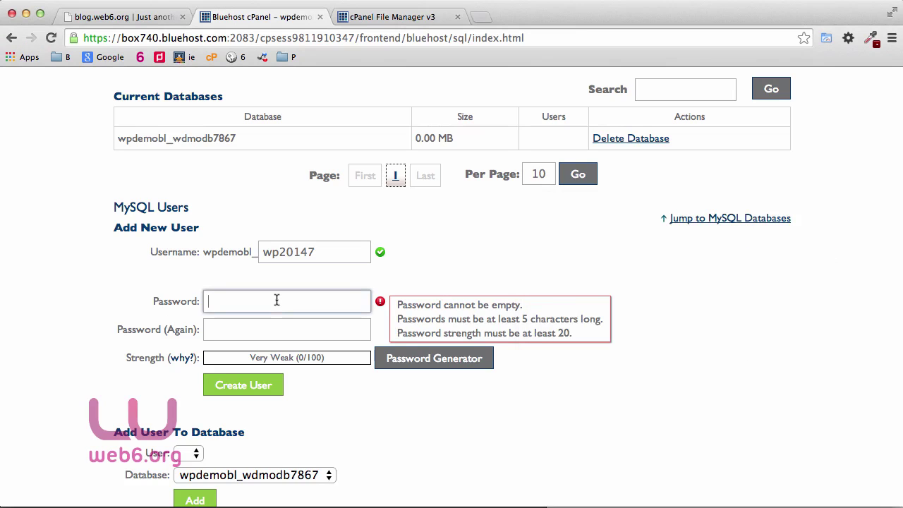
key("super+v")
key("Tab")
key("super+v")
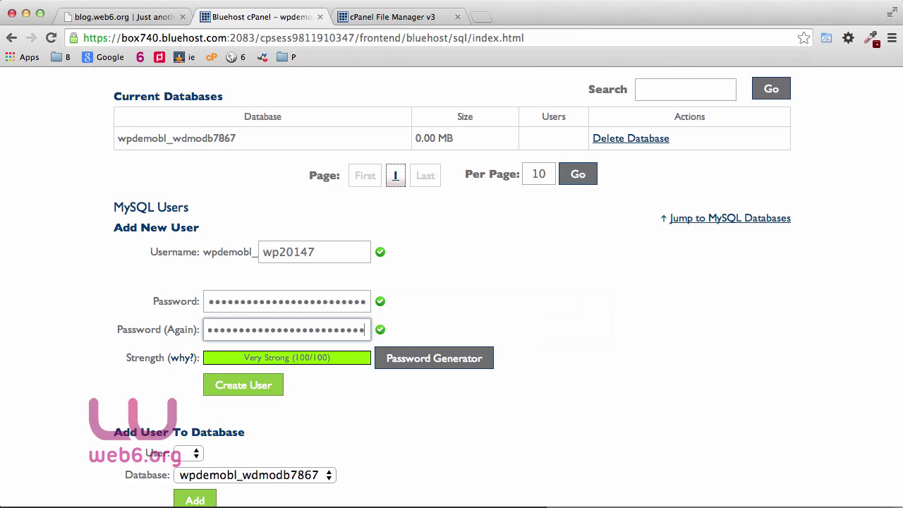
scroll(332, 359, "down", 3)
Create the MySQL user and paste its full username onto the notes' db user line
left_click(250, 302)
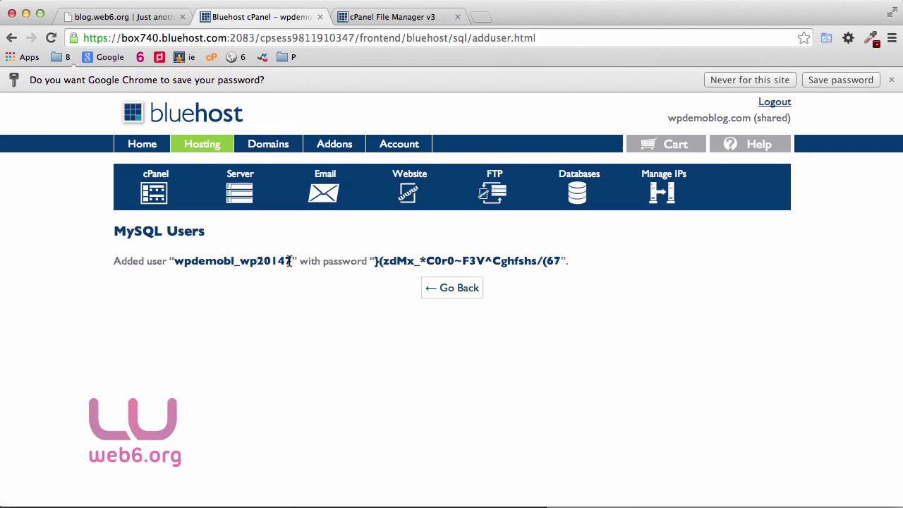
left_click_drag(289, 261, 174, 261)
right_click(198, 260)
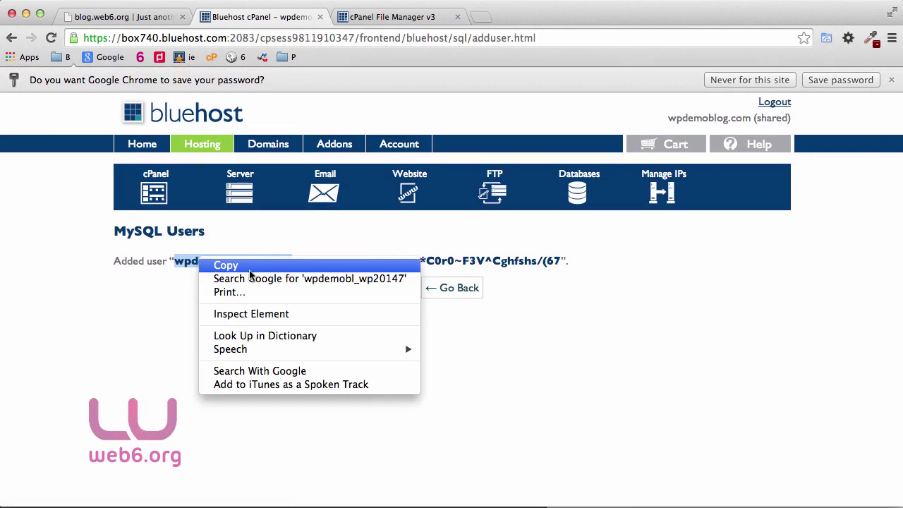
left_click(249, 267)
key("super+Tab")
left_click(624, 243)
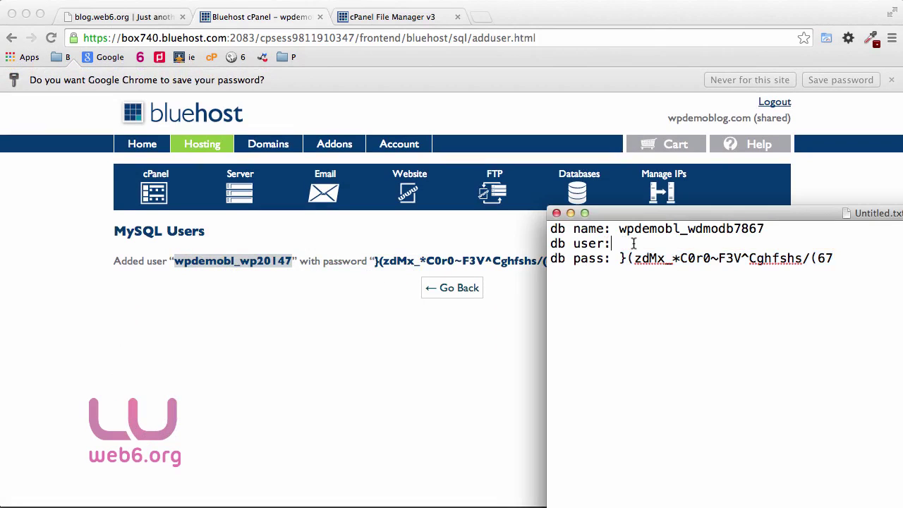
key("super+v")
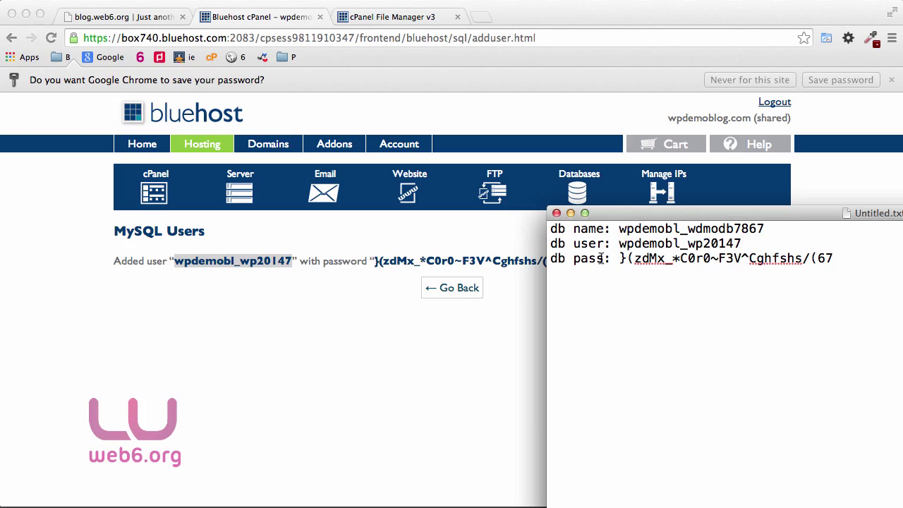
key("super+Tab")
left_click(449, 290)
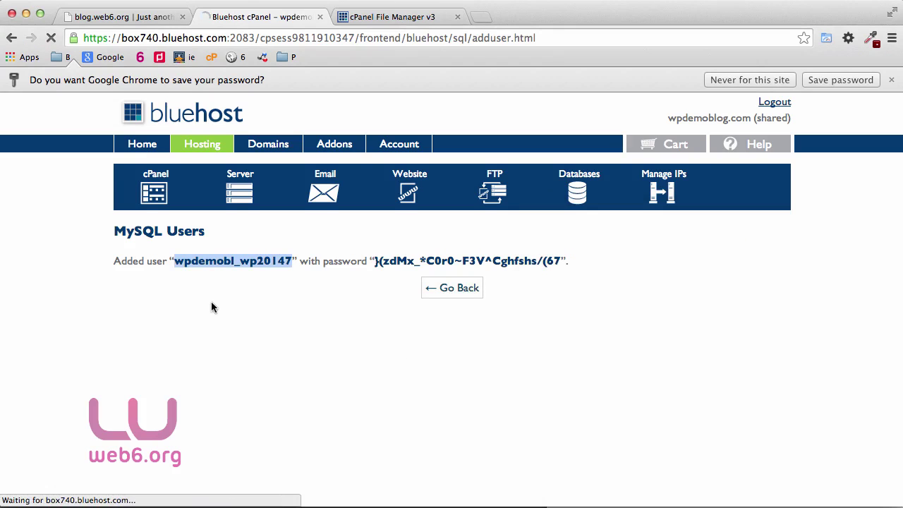
Add the new user to wpdemobl_wdmodb7867 with ALL PRIVILEGES granted
scroll(530, 348, "down", 5)
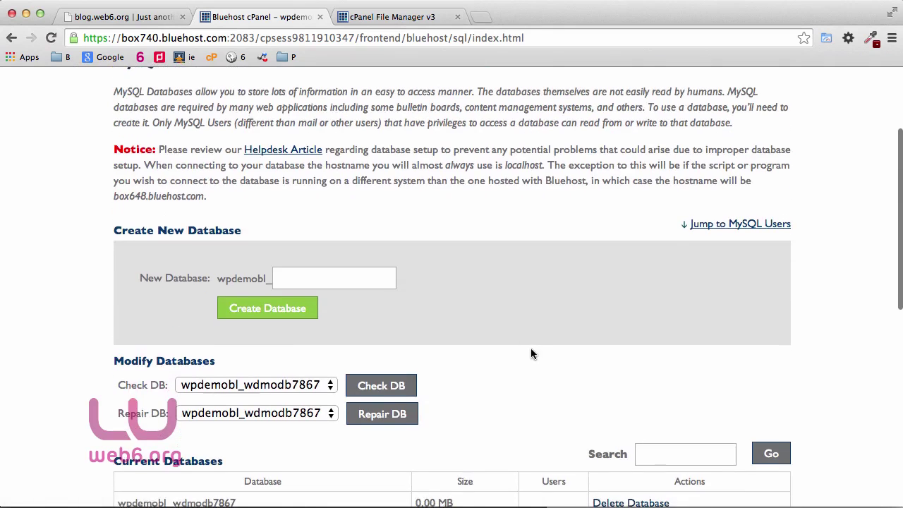
scroll(530, 347, "down", 3)
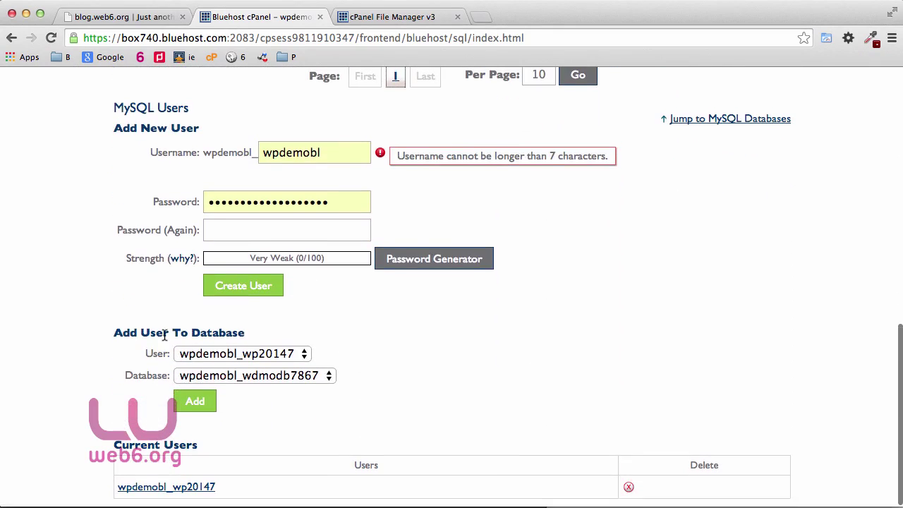
left_click(300, 353)
left_click(381, 349)
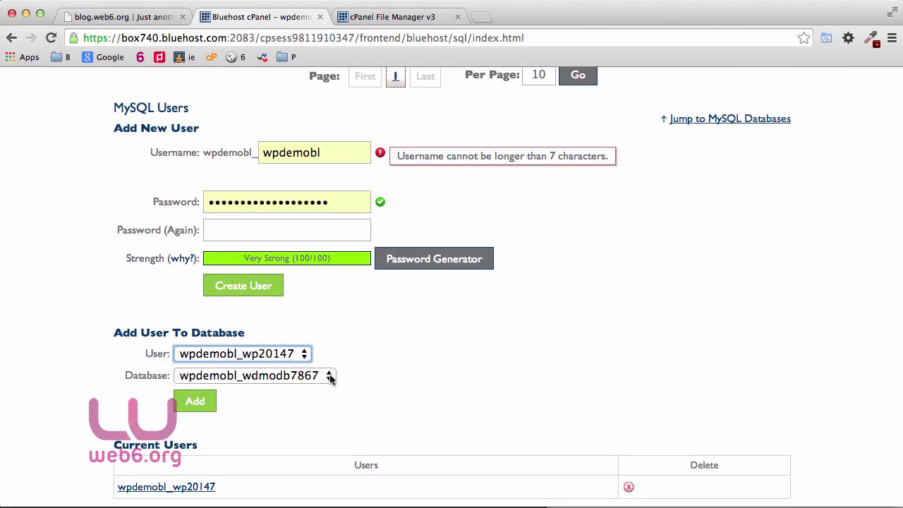
left_click(330, 376)
left_click(419, 374)
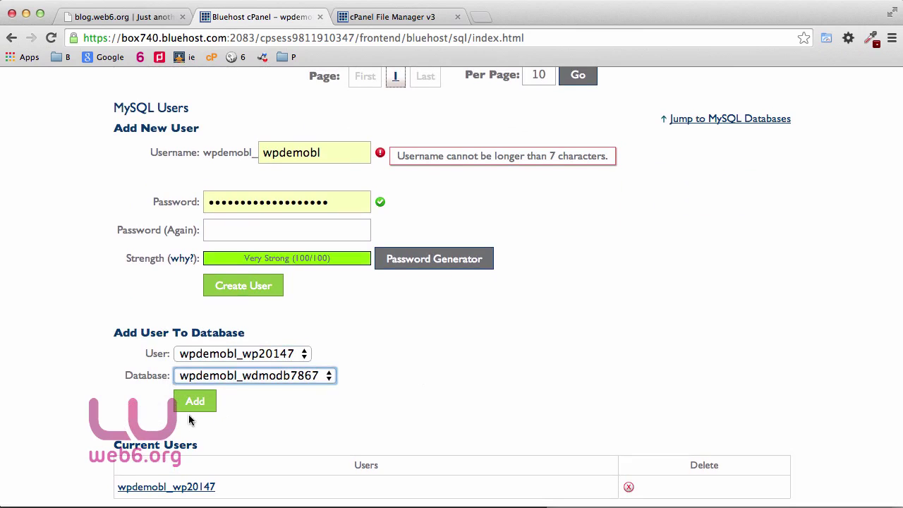
left_click(192, 403)
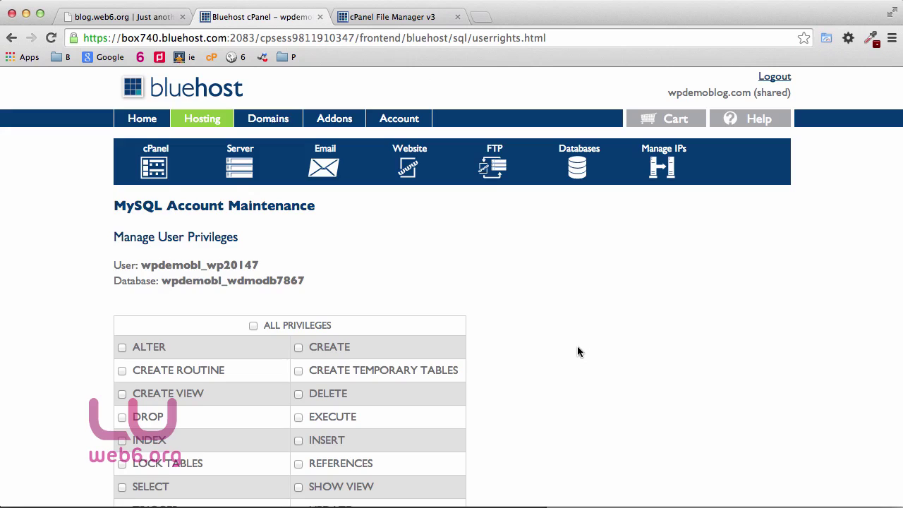
scroll(579, 349, "down", 3)
left_click(254, 237)
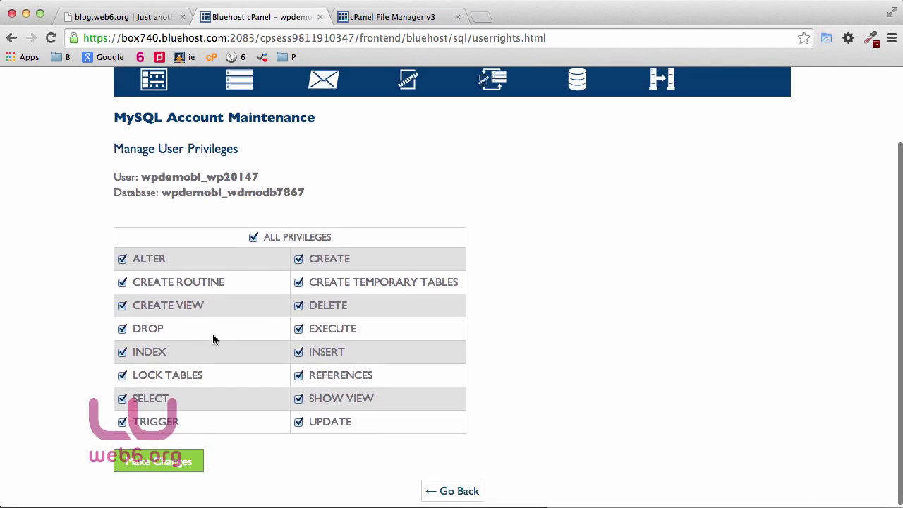
left_click(176, 460)
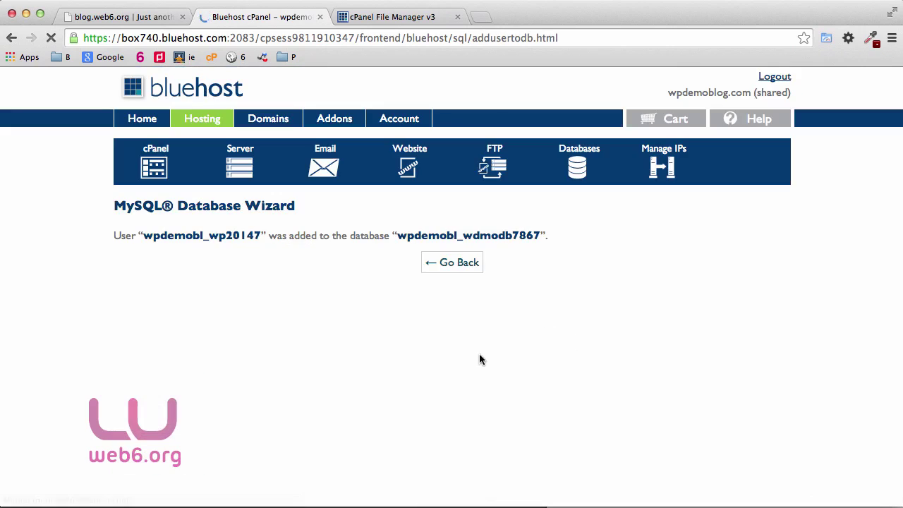
left_click(468, 269)
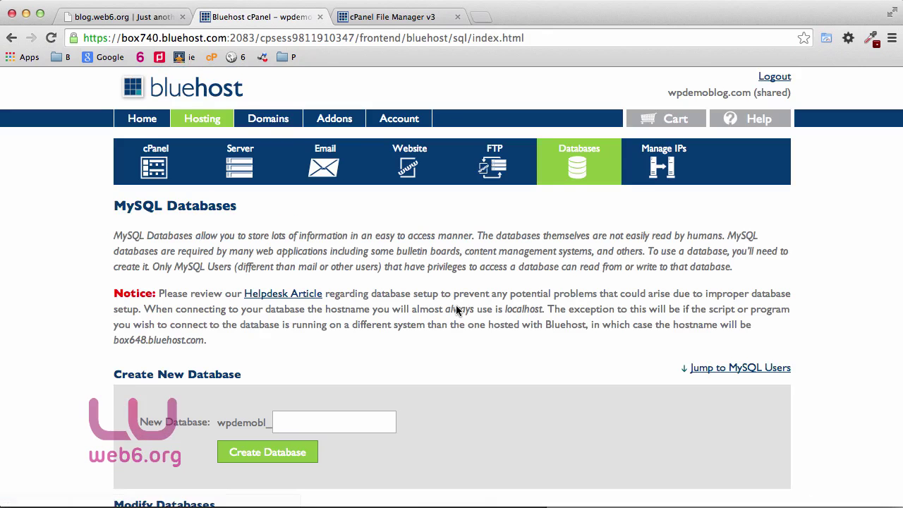
Go to the cPanel home and filter the tools by 'php' to show phpMyAdmin
scroll(564, 360, "down", 5)
scroll(564, 363, "down", 10)
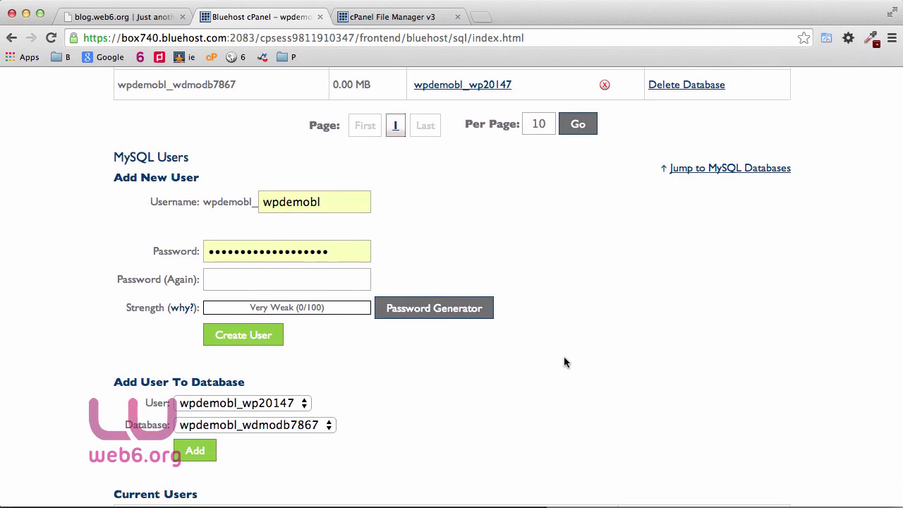
scroll(564, 364, "down", 2)
scroll(563, 362, "up", 15)
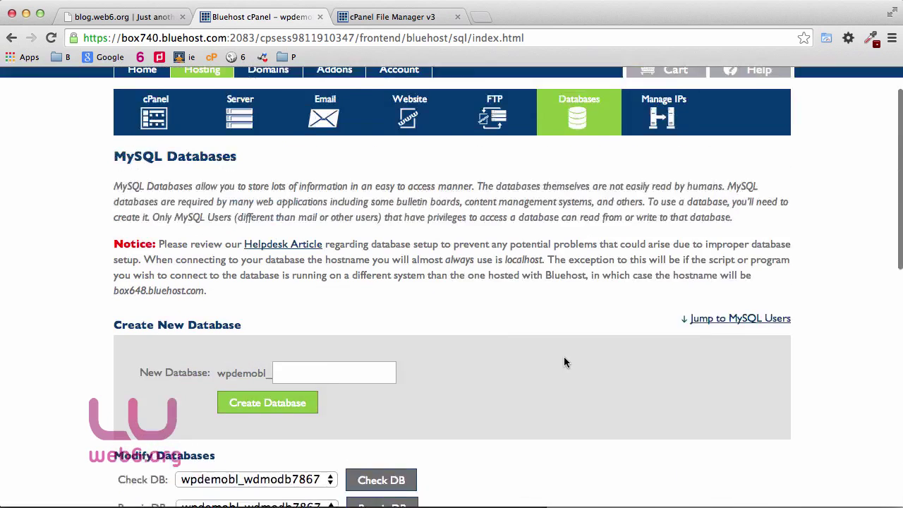
left_click(135, 161)
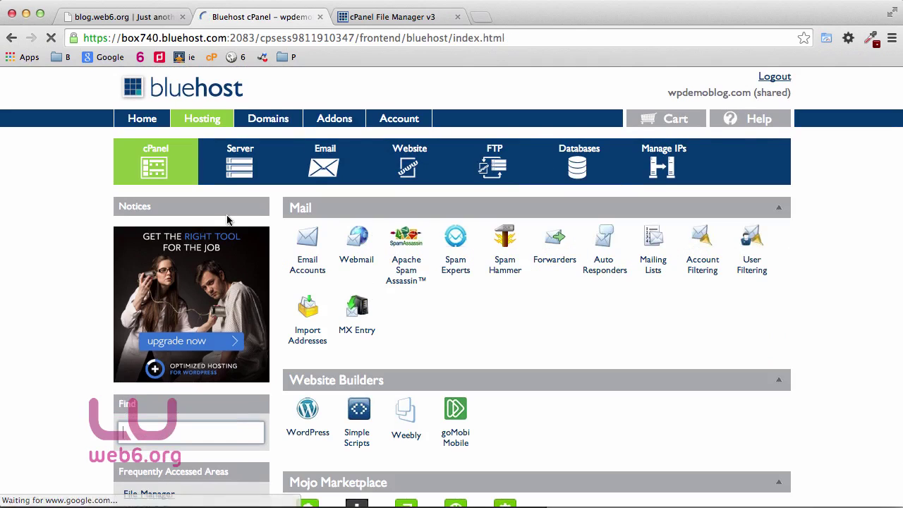
scroll(228, 218, "down", 5)
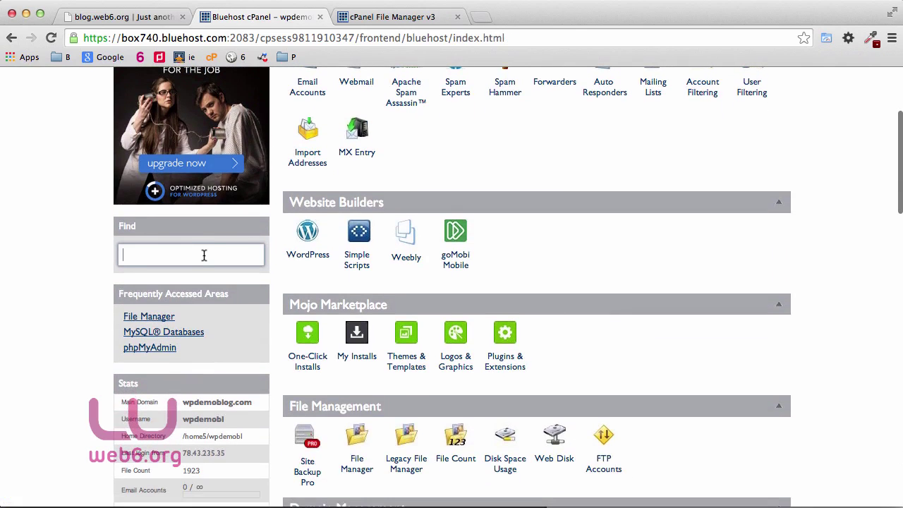
type("php")
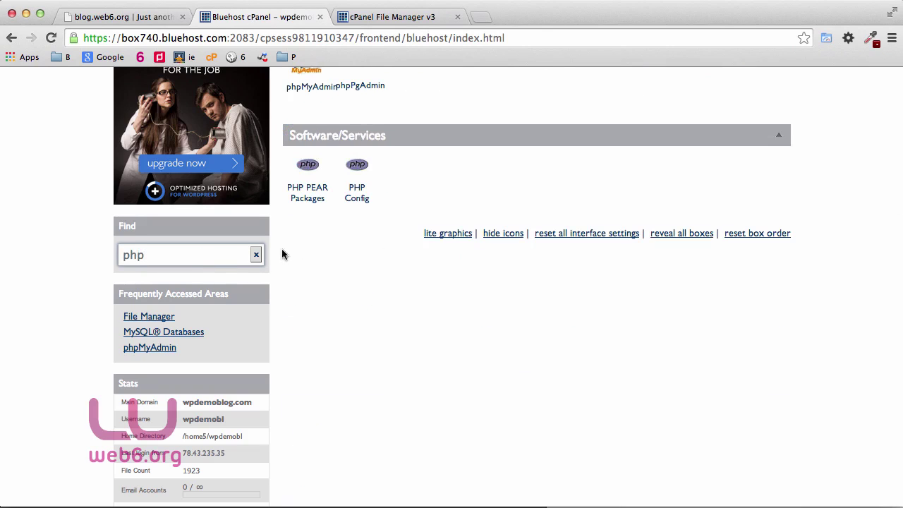
scroll(282, 254, "up", 4)
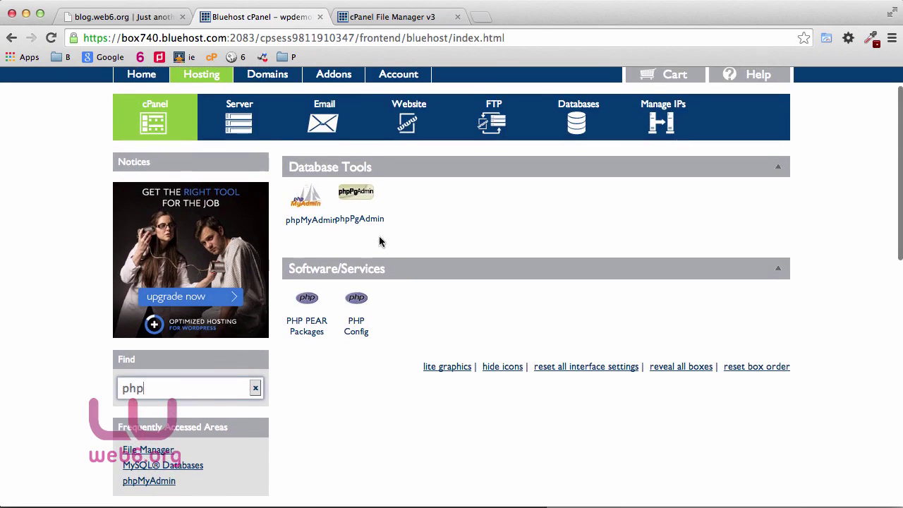
Log in to phpMyAdmin and open wpdemobl_wdmodb7867 from the Databases list
left_click(304, 224)
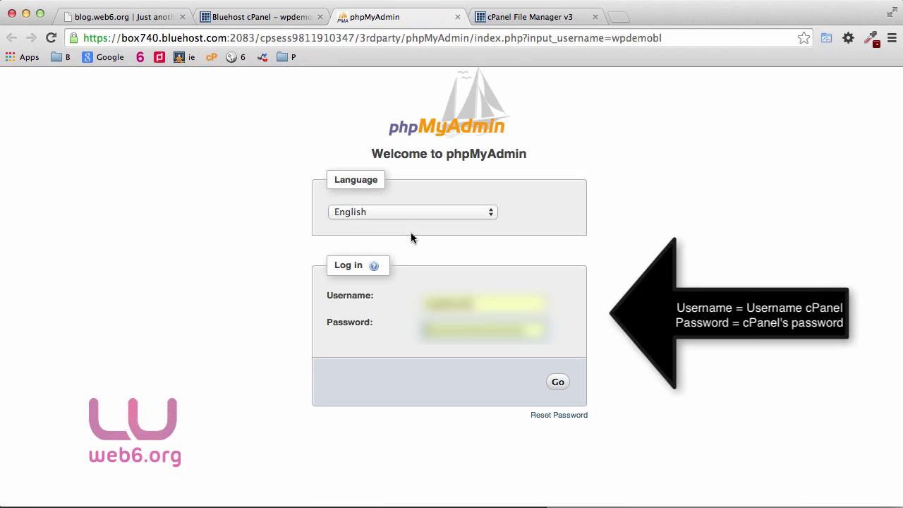
left_click(557, 381)
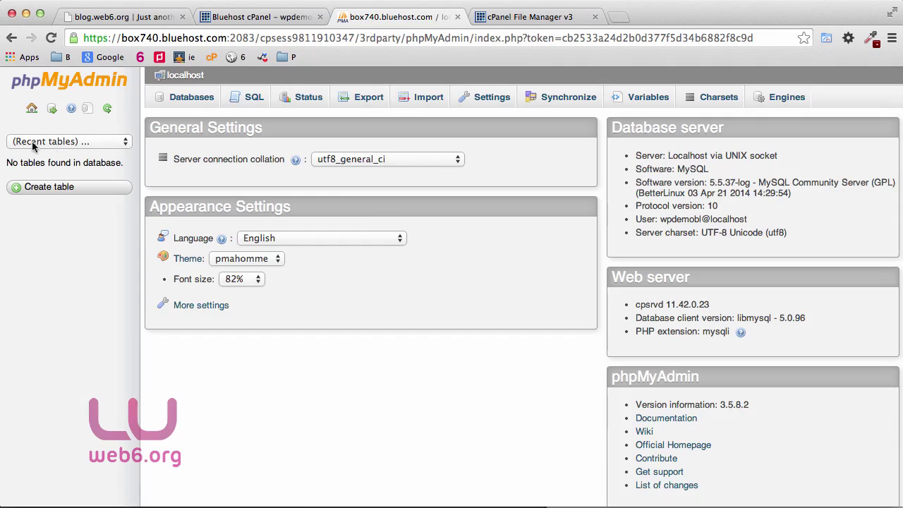
left_click(189, 103)
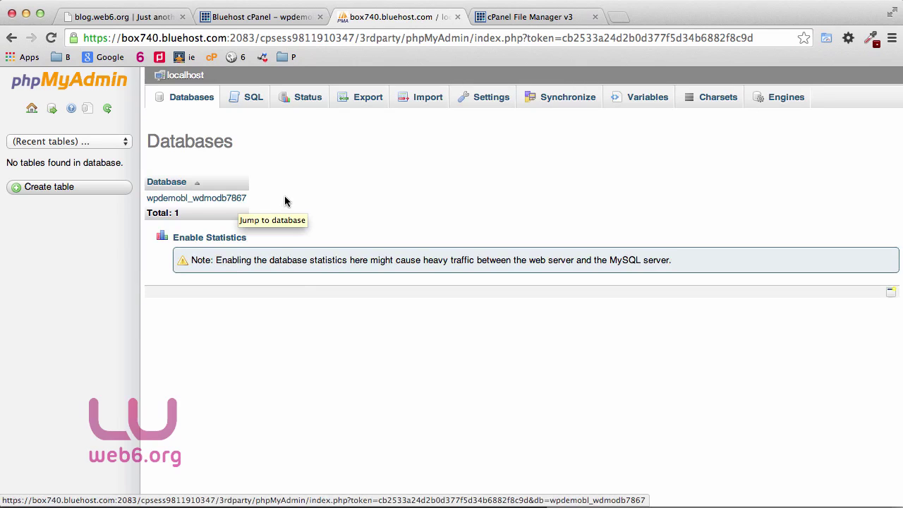
left_click(212, 200)
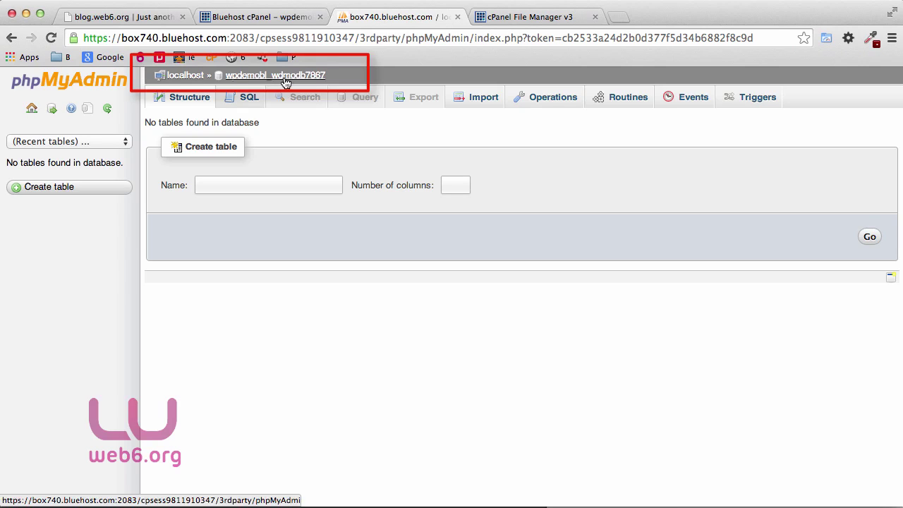
Upload and import kimiweb6_wphowtosdb77.sql through the database's Import tab
left_click(478, 105)
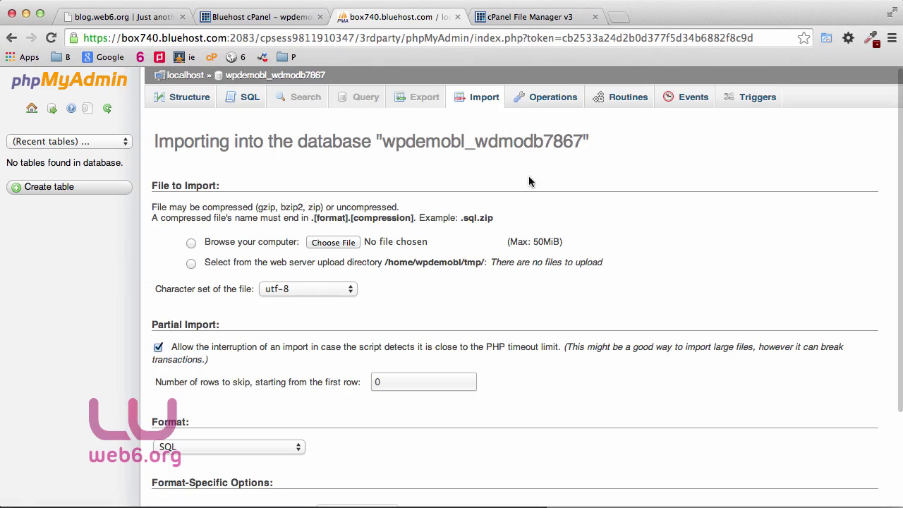
left_click(190, 243)
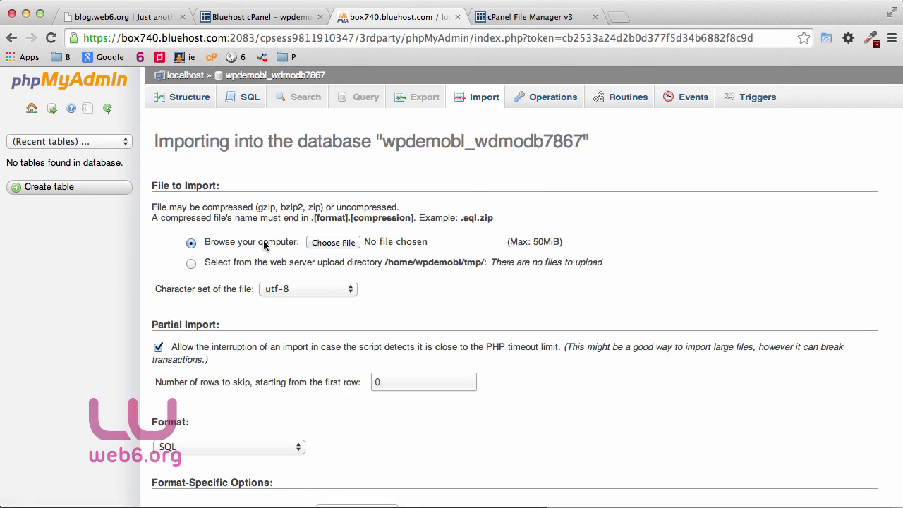
left_click(333, 242)
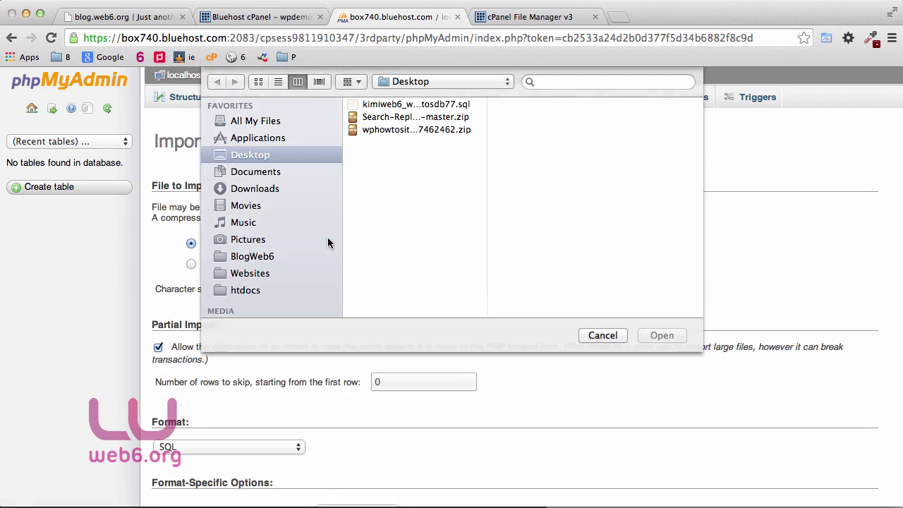
left_click_drag(488, 127, 640, 132)
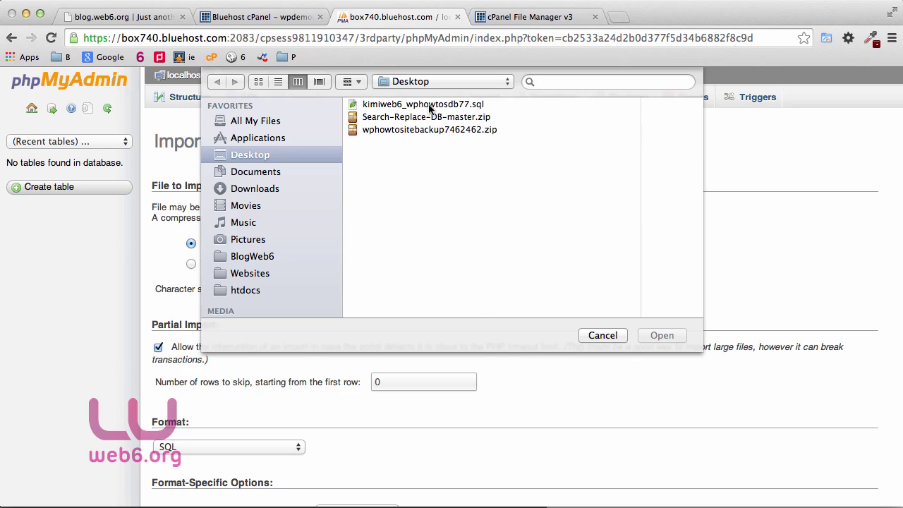
left_click(403, 105)
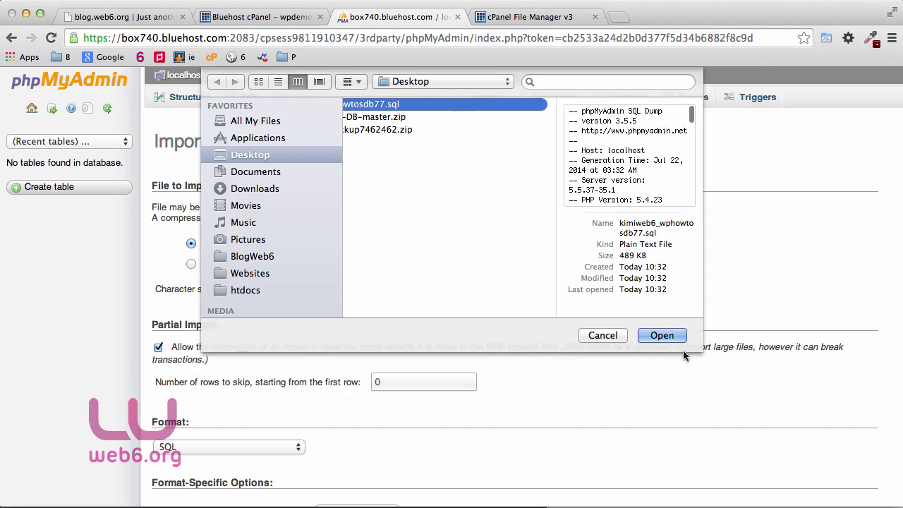
left_click(661, 336)
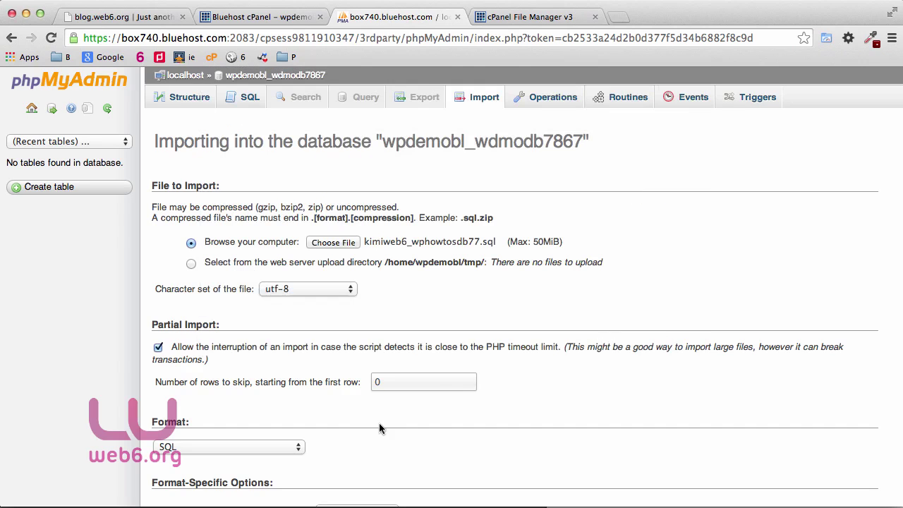
scroll(381, 414, "down", 3)
left_click(180, 453)
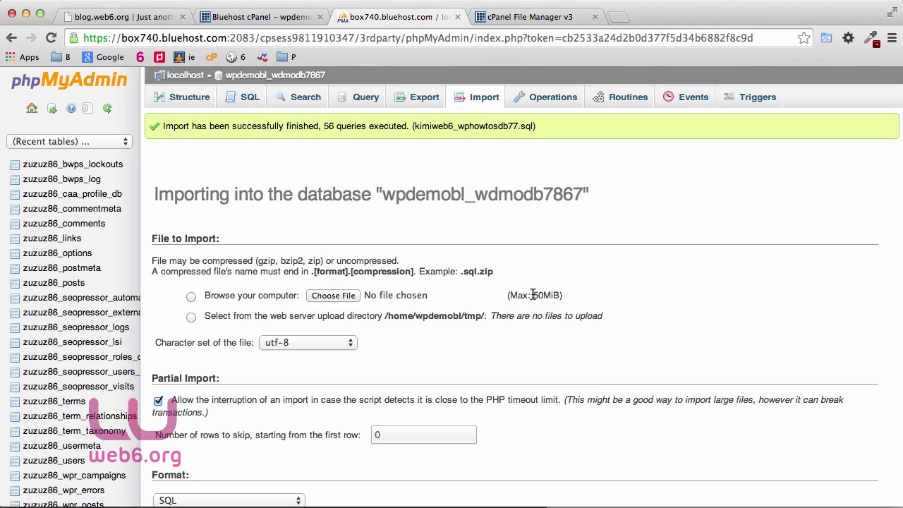
left_click_drag(533, 295, 569, 296)
Replace the phpMyAdmin tab with a new tab loading wpdemoblog.com
left_click(457, 17)
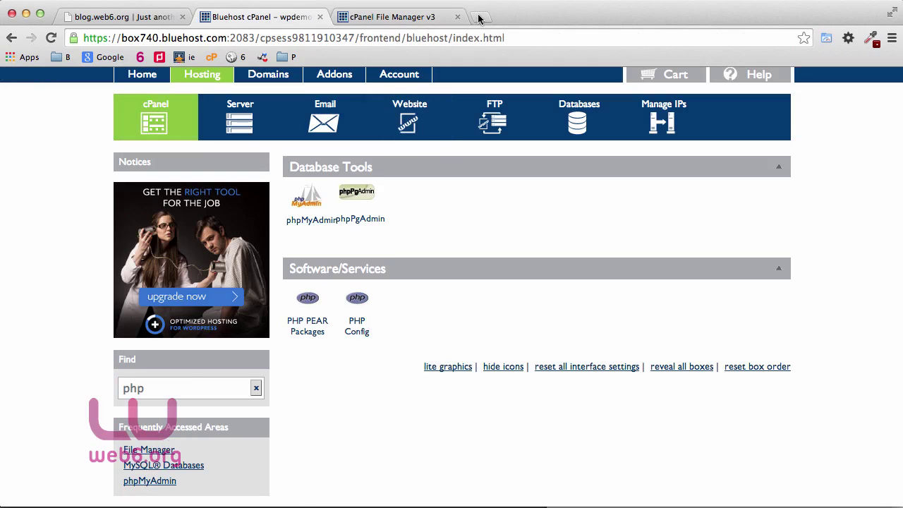
left_click(478, 16)
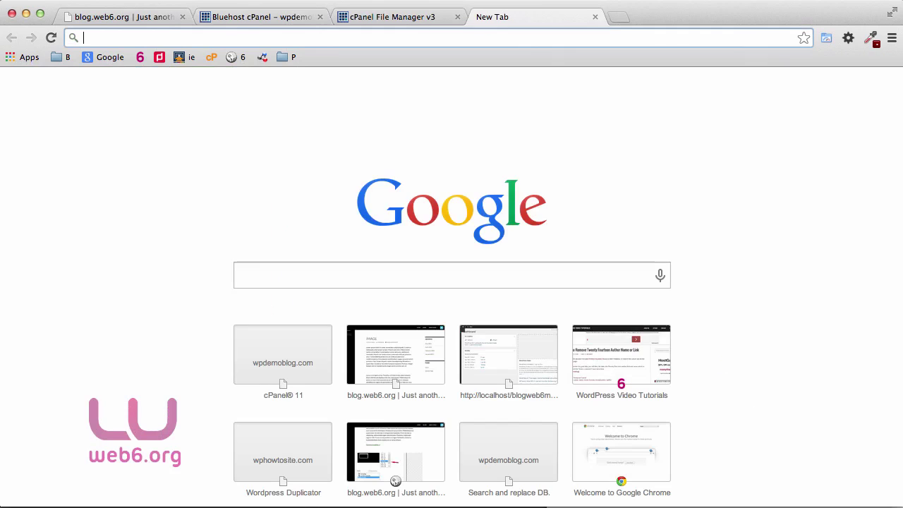
type("wpdemoblog")
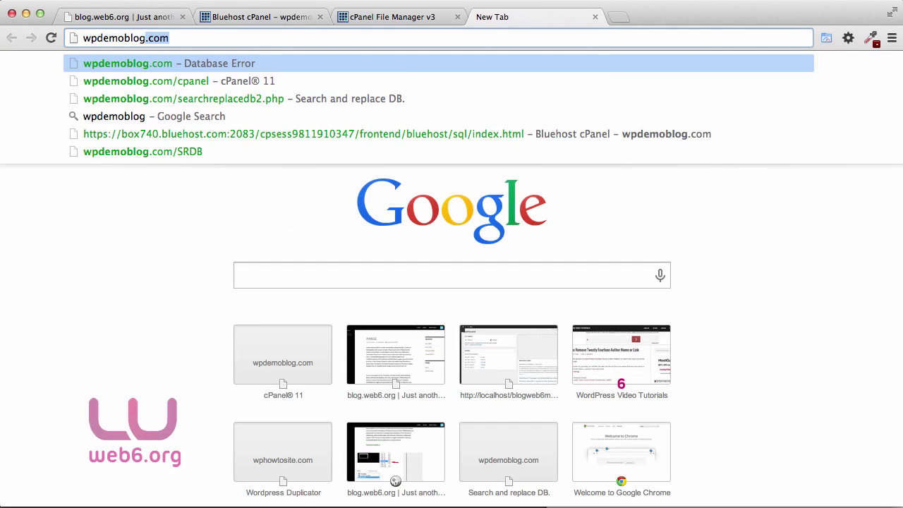
type(".com")
key("Return")
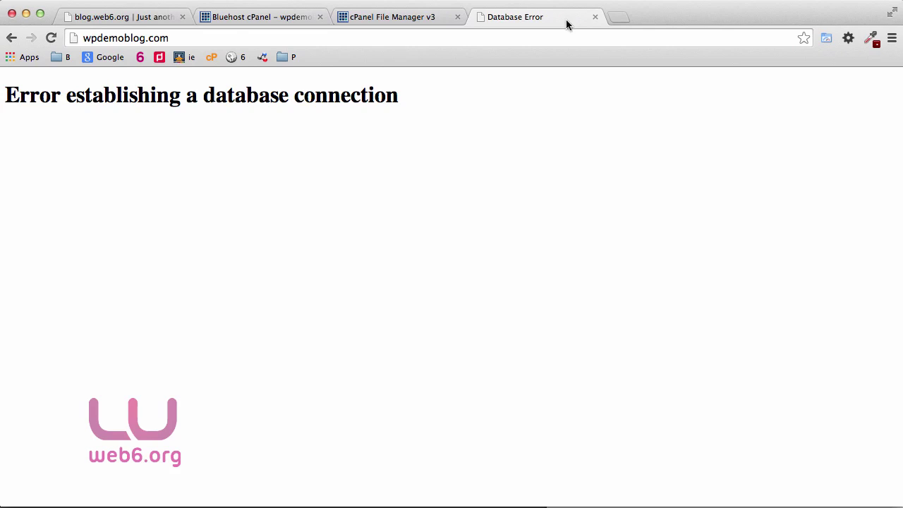
Open wp-config.php from public_html in the File Manager text editor
left_click(418, 18)
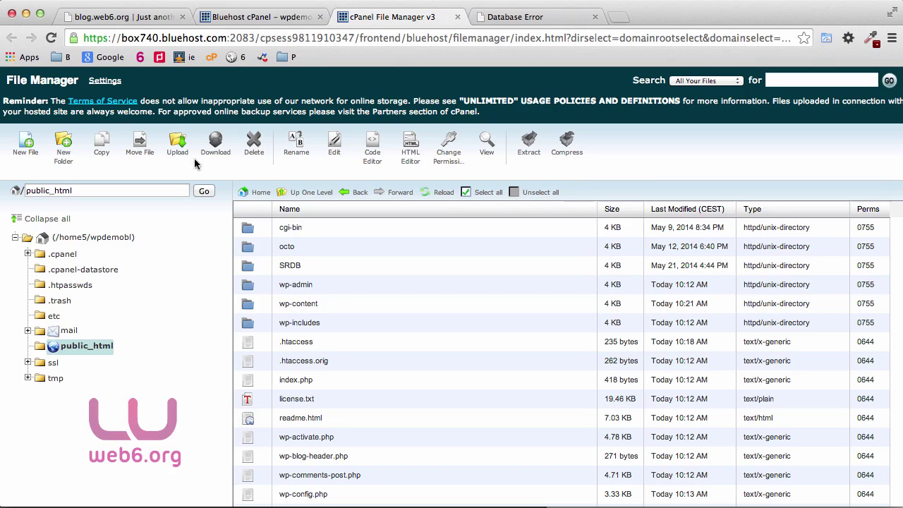
triple_click(82, 192)
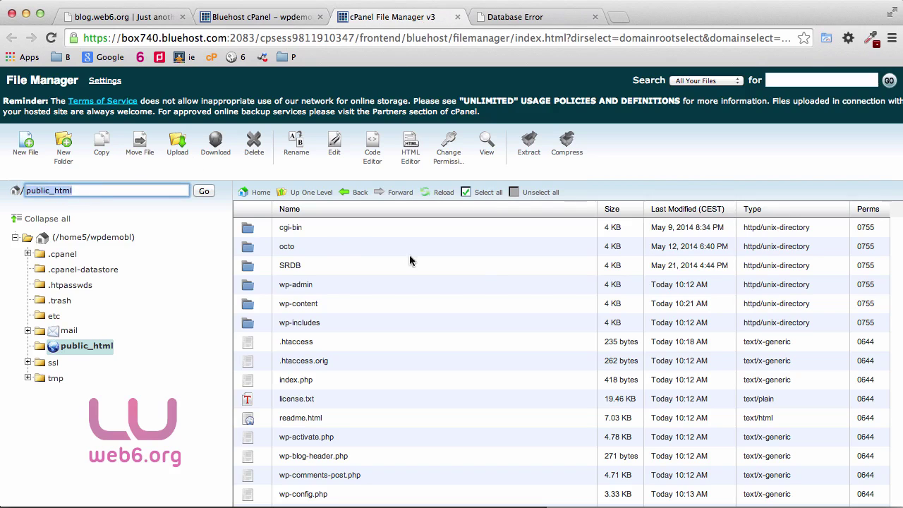
scroll(481, 273, "down", 5)
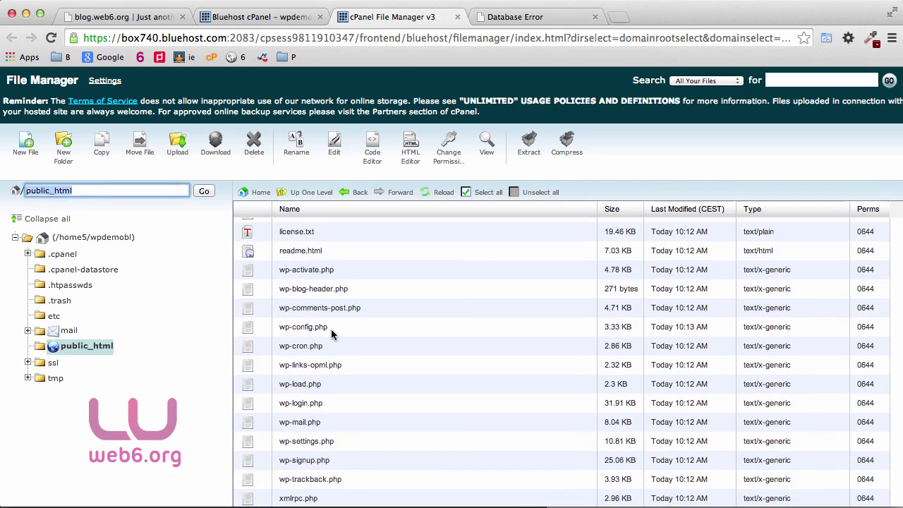
left_click(248, 329)
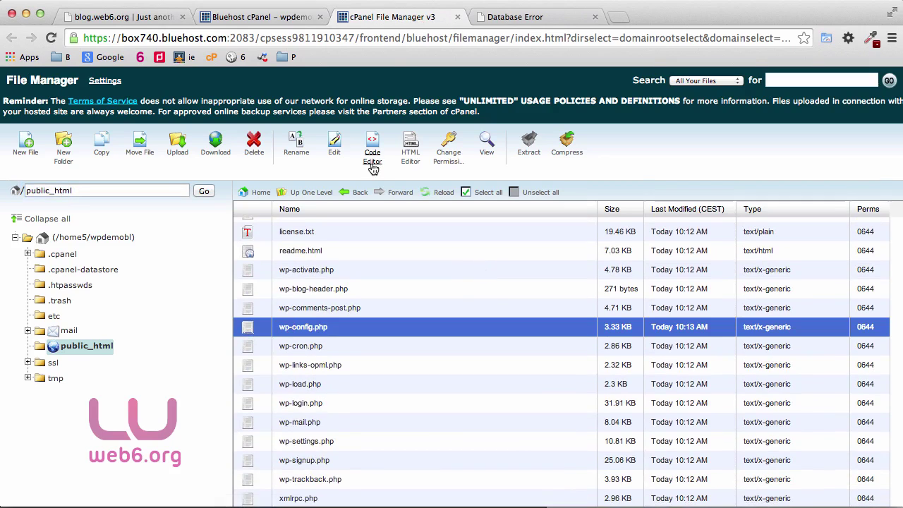
left_click(331, 152)
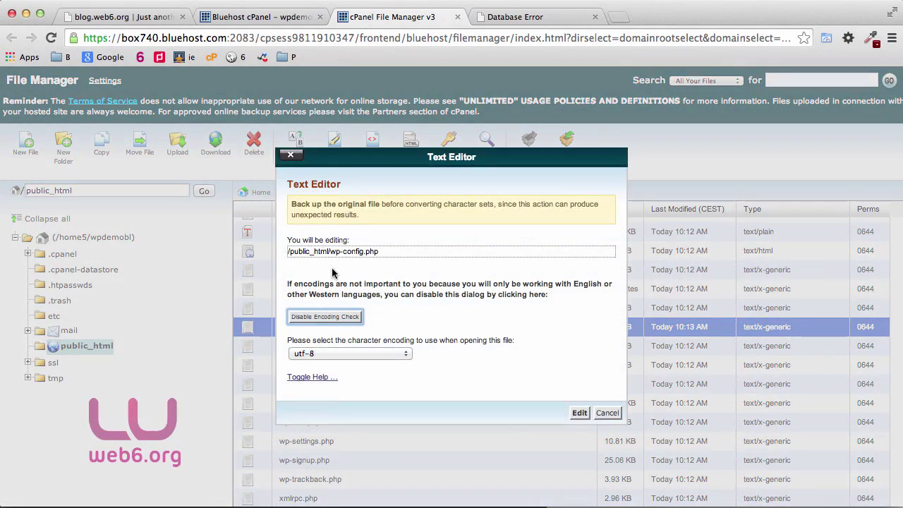
left_click(581, 413)
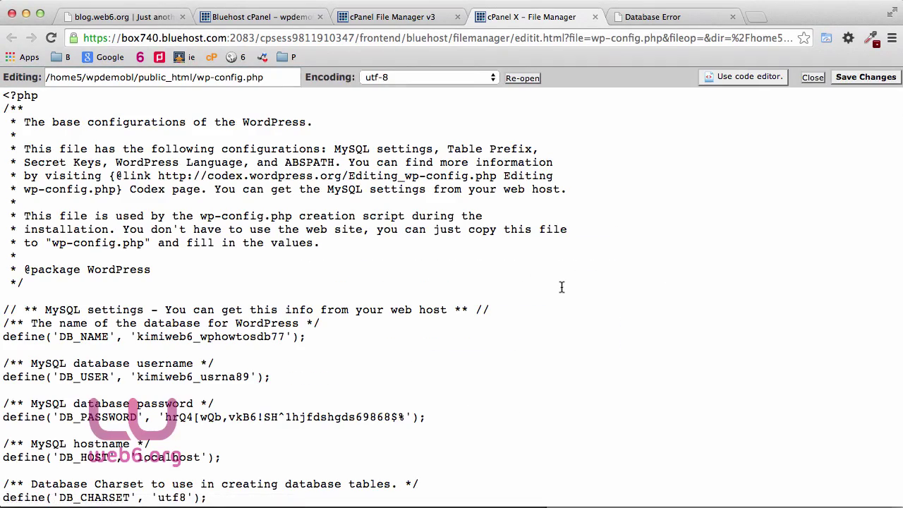
Replace the DB_NAME value with wpdemobl_wdmodb7867 copied from the notes
scroll(529, 298, "down", 3)
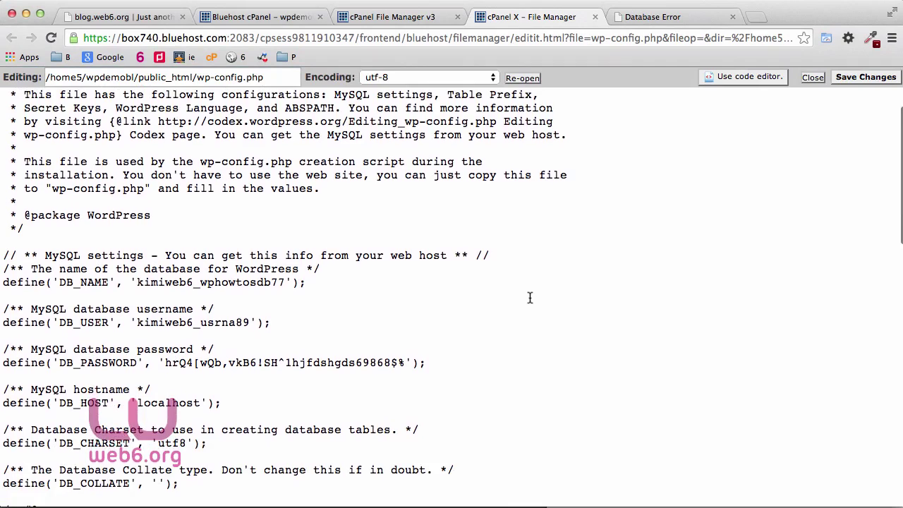
scroll(530, 297, "down", 3)
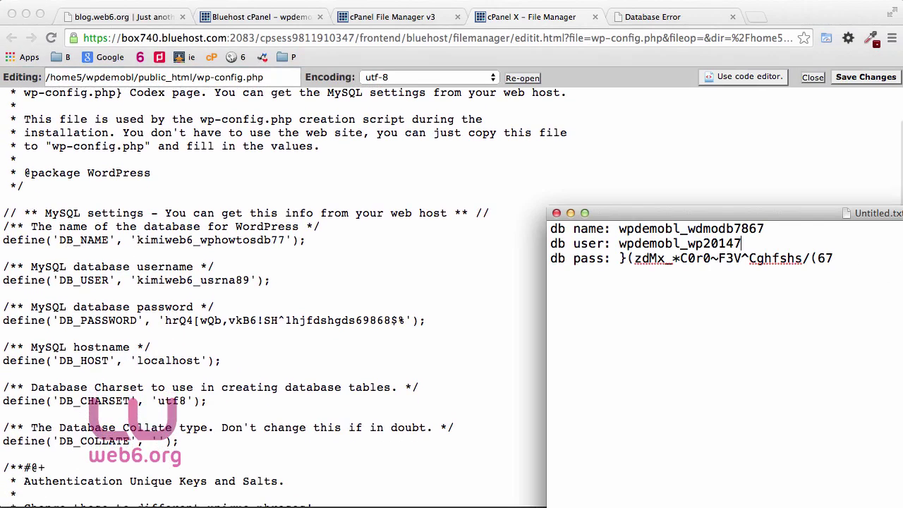
left_click(896, 275)
left_click_drag(619, 228, 765, 229)
right_click(704, 229)
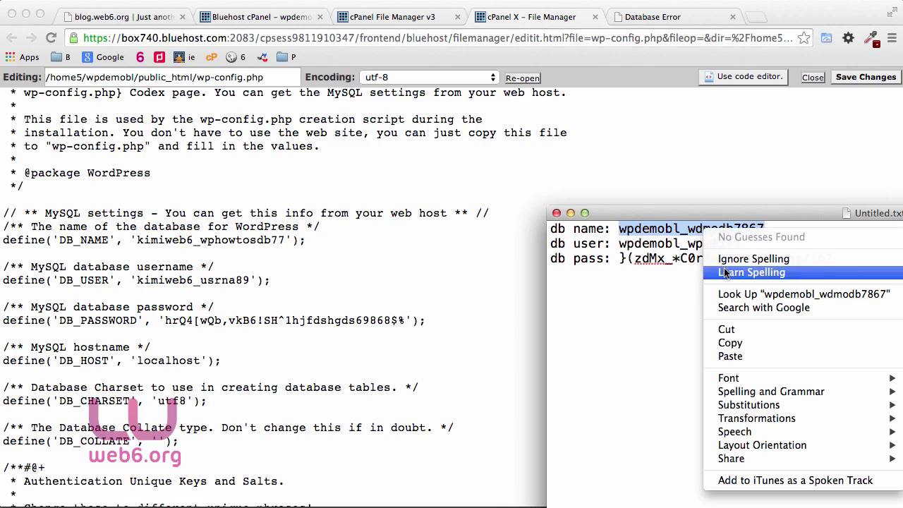
left_click(736, 340)
left_click(150, 242)
double_click(139, 240)
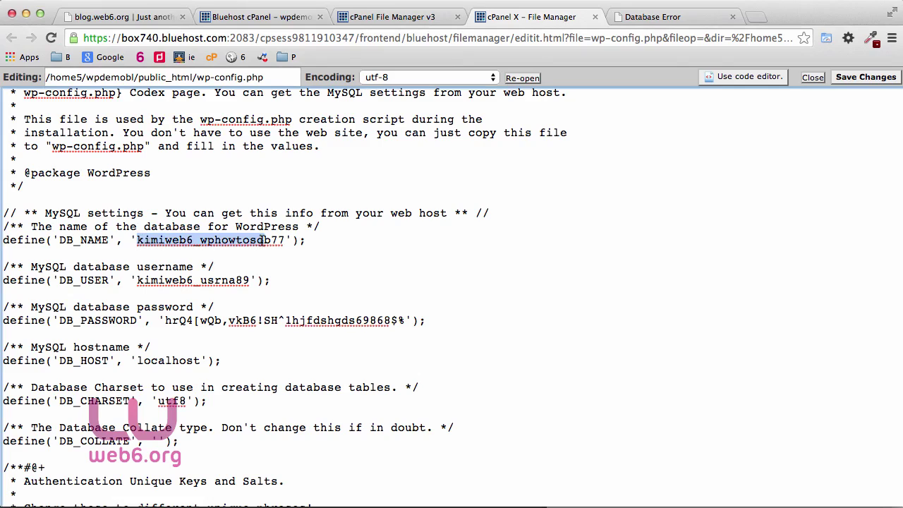
key("super+v")
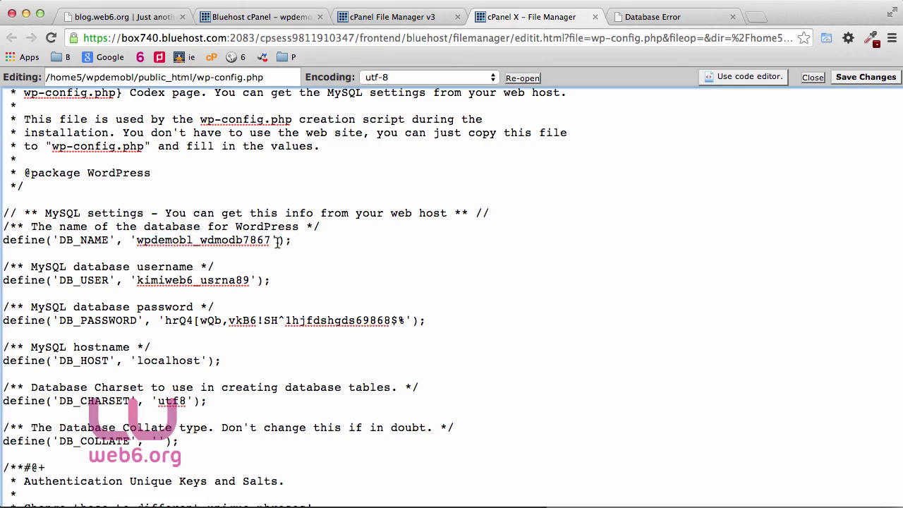
Replace the DB_USER value with the new database username from the notes
key("super+Tab")
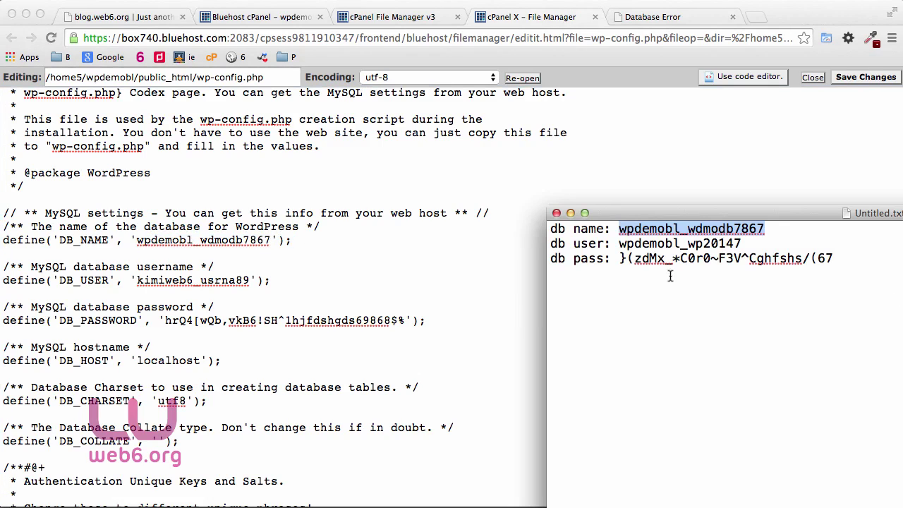
left_click_drag(618, 243, 740, 243)
right_click(739, 243)
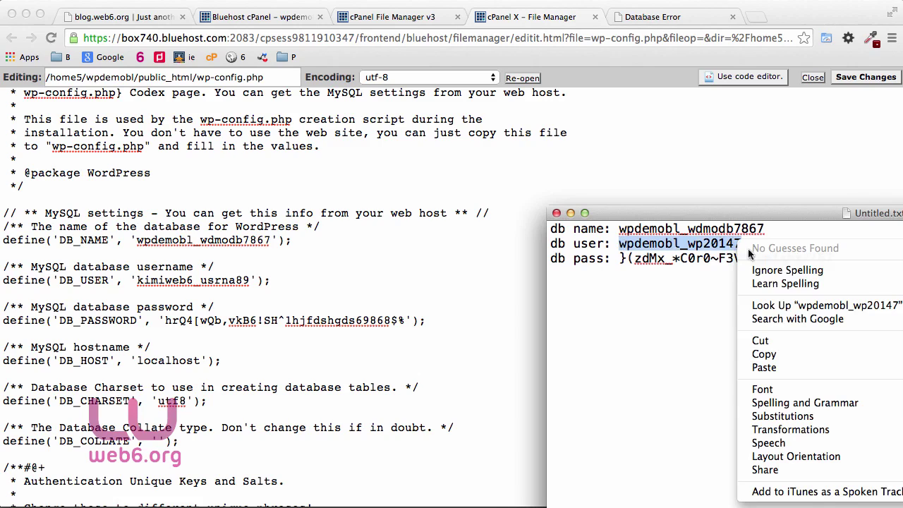
left_click(768, 354)
key("super+Tab")
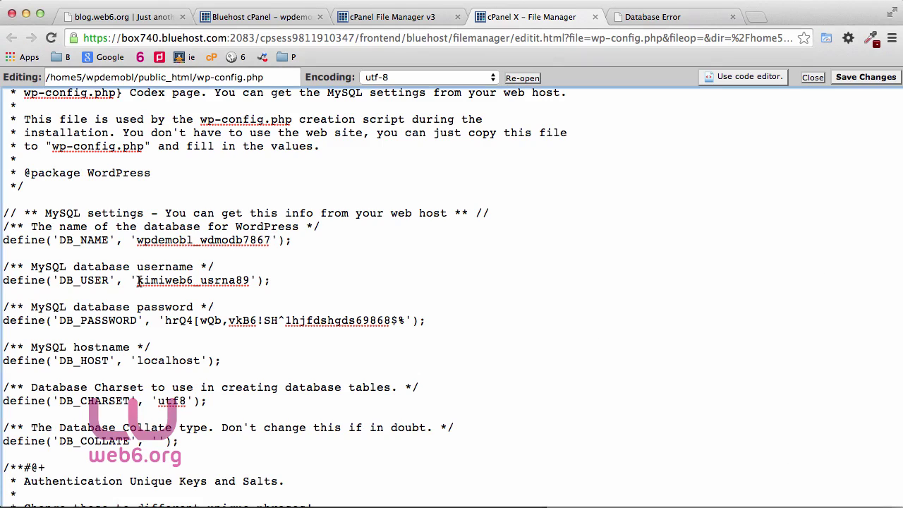
left_click_drag(139, 281, 247, 275)
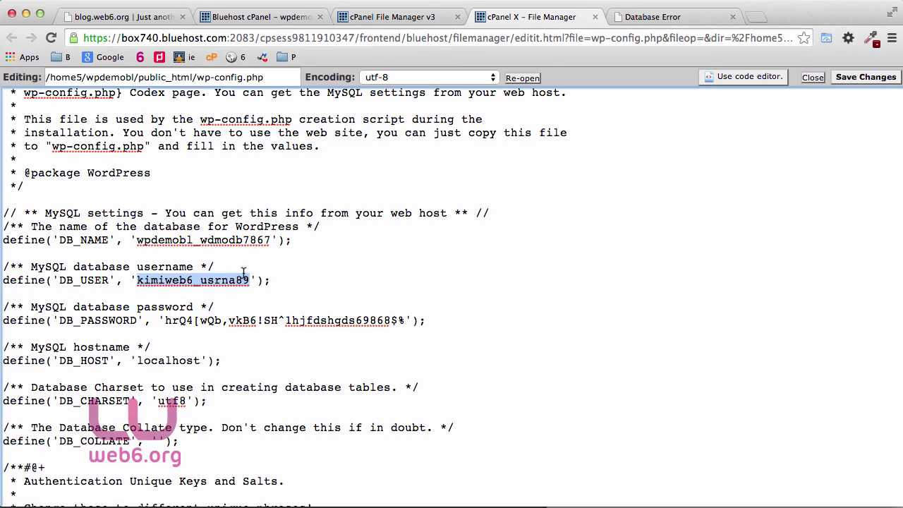
key("BackSpace")
key("super+v")
Replace the DB_PASSWORD value with the new database password from the notes
key("super+Tab")
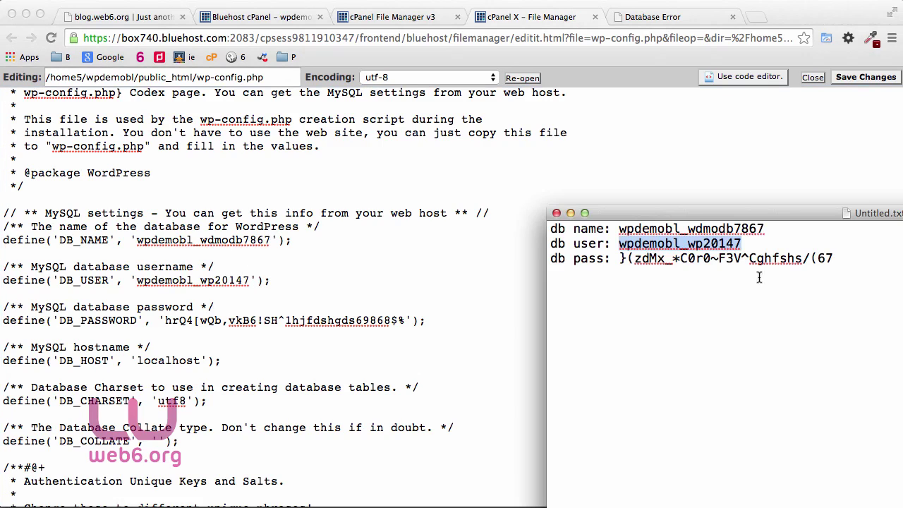
left_click_drag(834, 258, 616, 258)
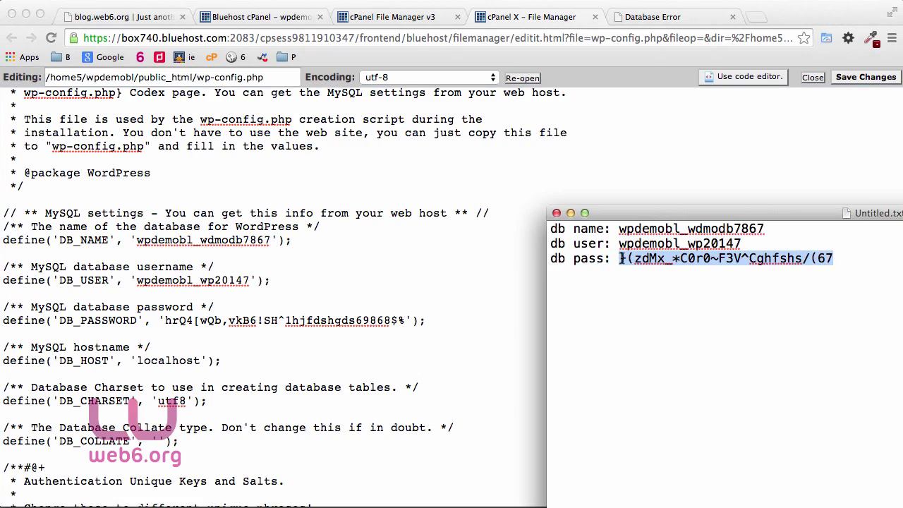
right_click(584, 250)
left_click(583, 312)
key("super+Tab")
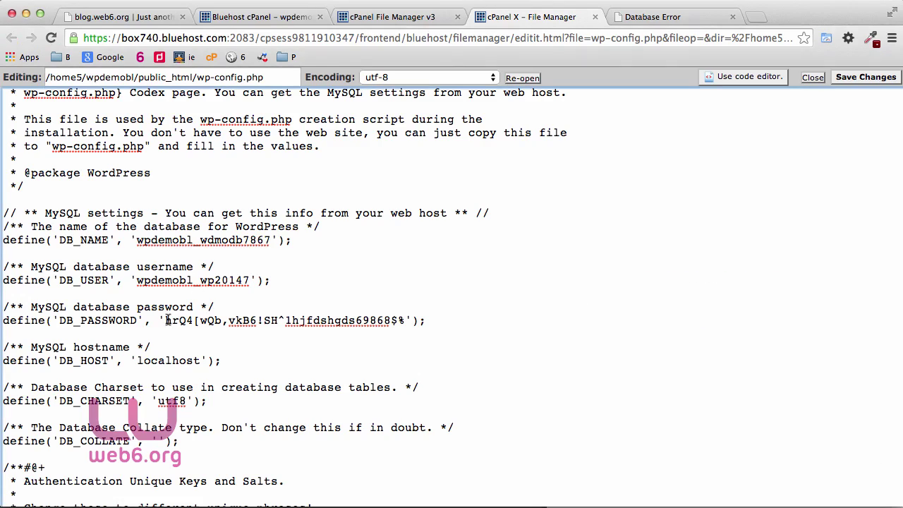
left_click_drag(167, 321, 407, 322)
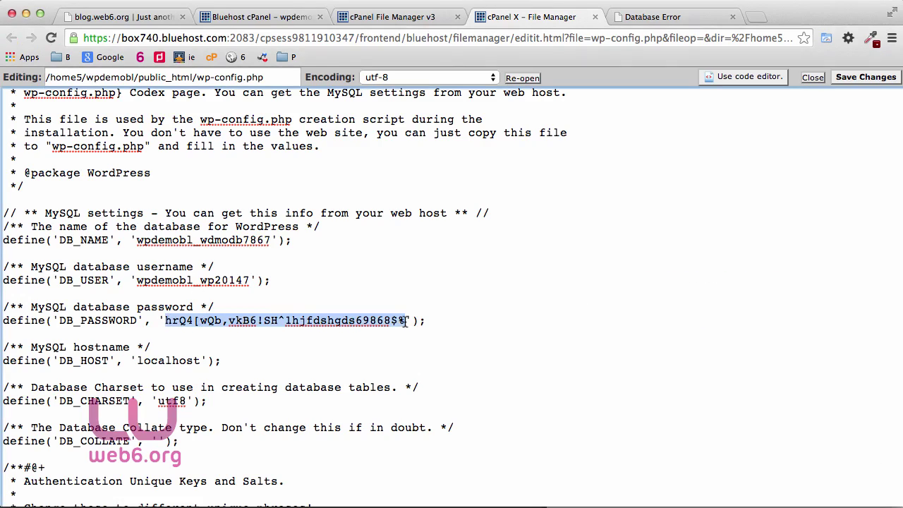
key("BackSpace")
key("super+v")
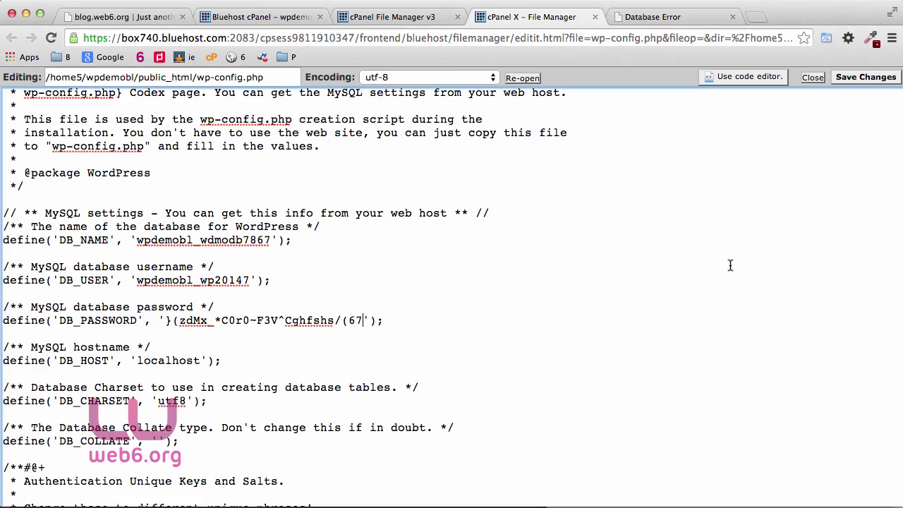
scroll(730, 264, "down", 8)
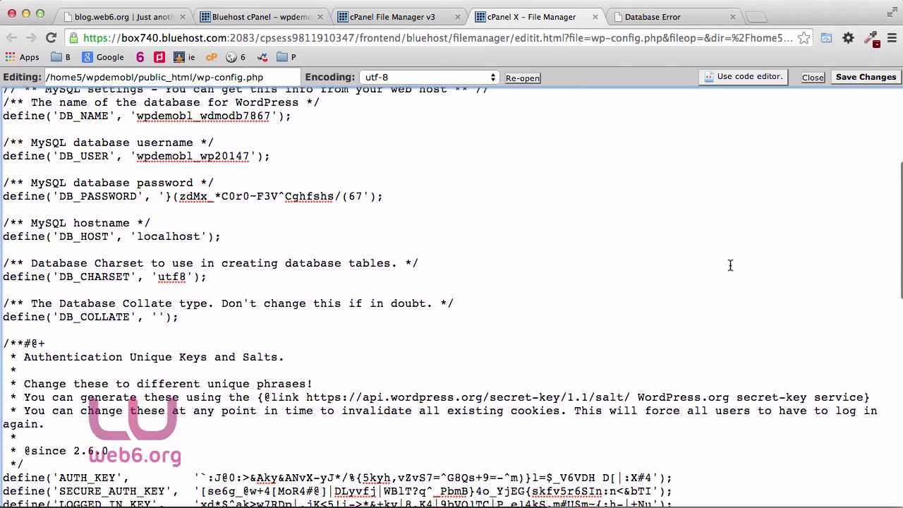
Load the api.wordpress.org/secret-key/1.1/salt/ generator and regenerate a fresh set of keys and salts
scroll(730, 265, "down", 4)
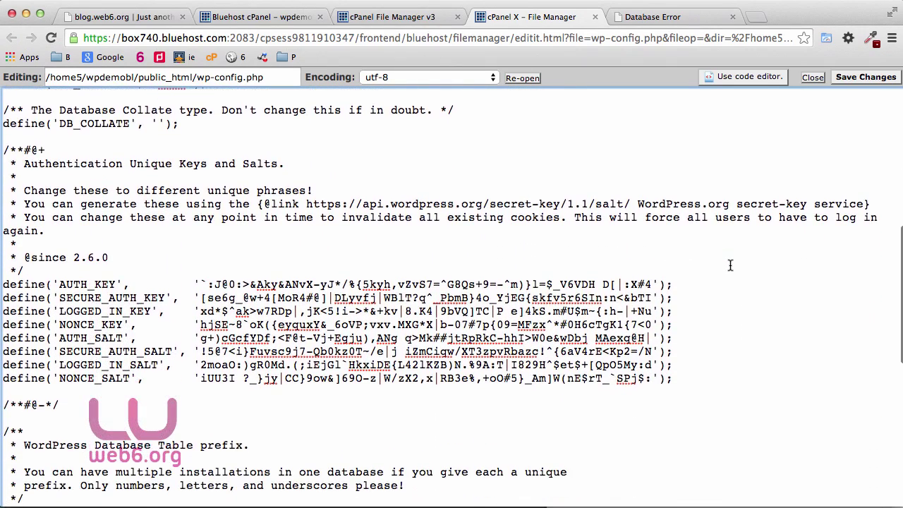
left_click_drag(306, 203, 633, 203)
right_click(633, 204)
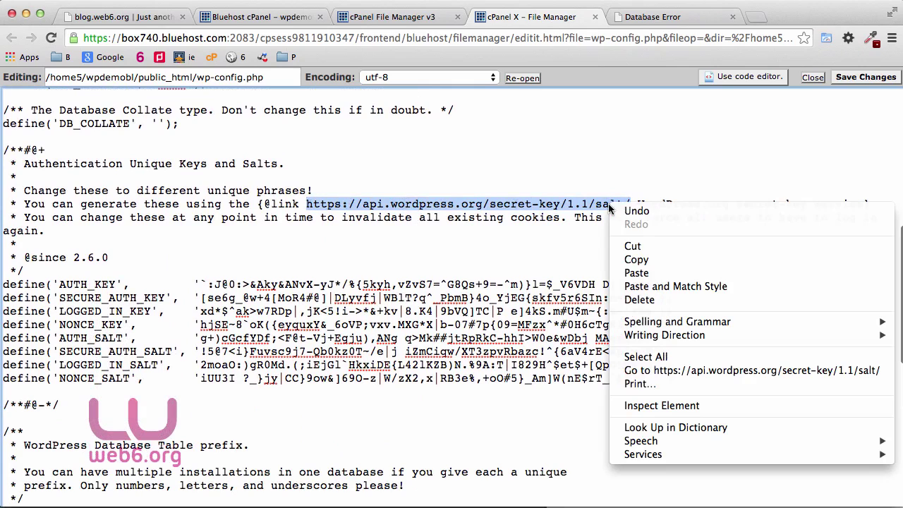
left_click(647, 261)
left_click(757, 17)
key("super+v")
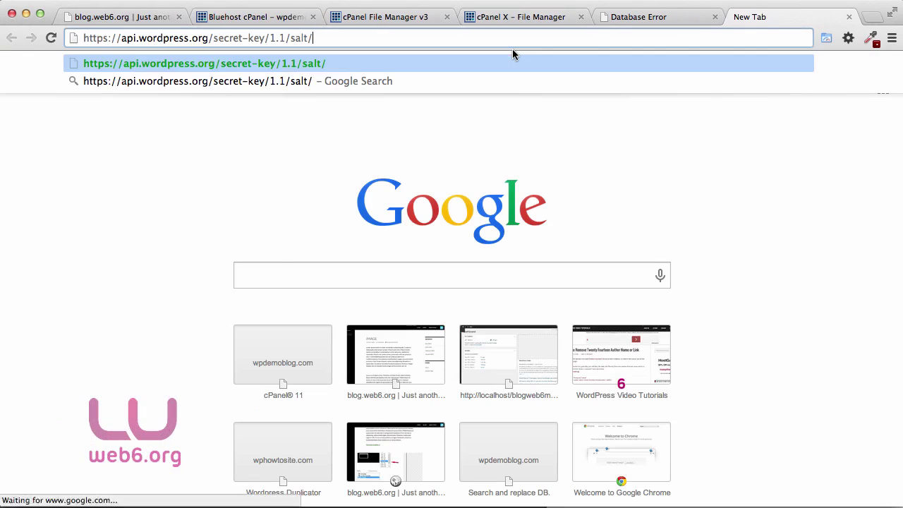
key("Return")
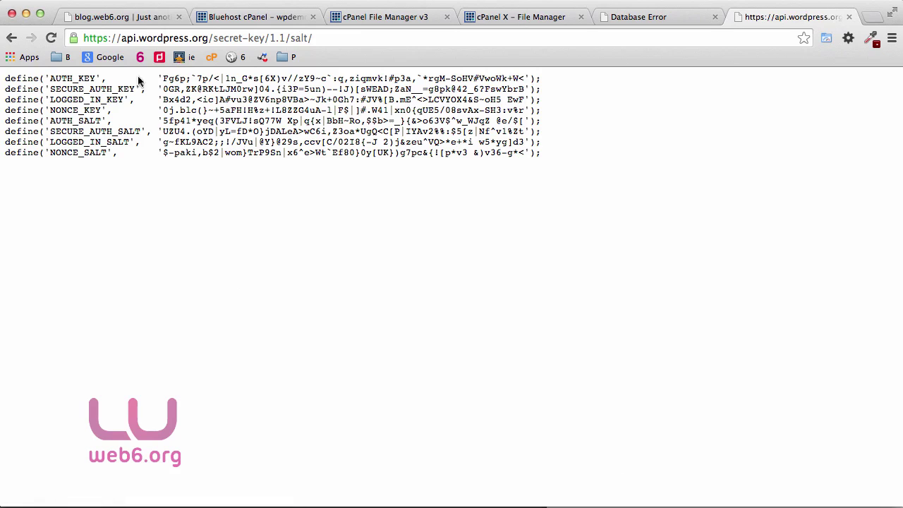
left_click(52, 38)
left_click(52, 38)
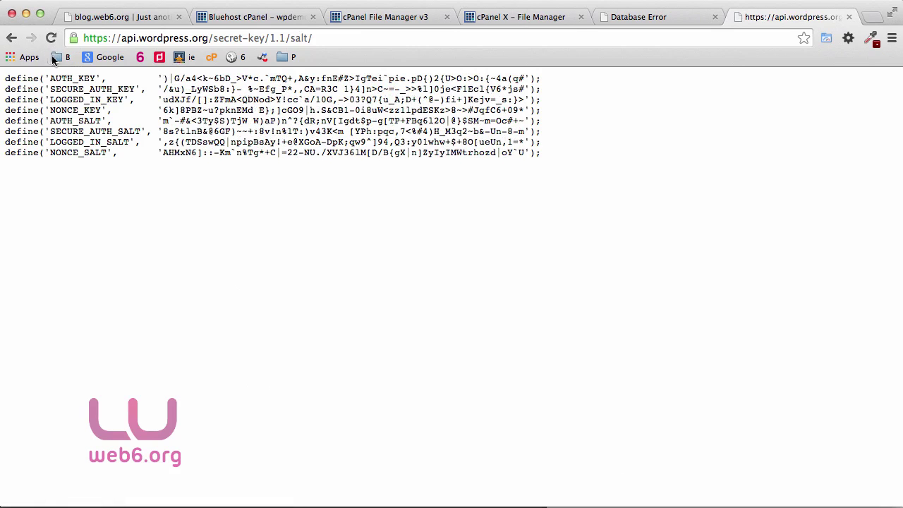
left_click(51, 38)
left_click(51, 38)
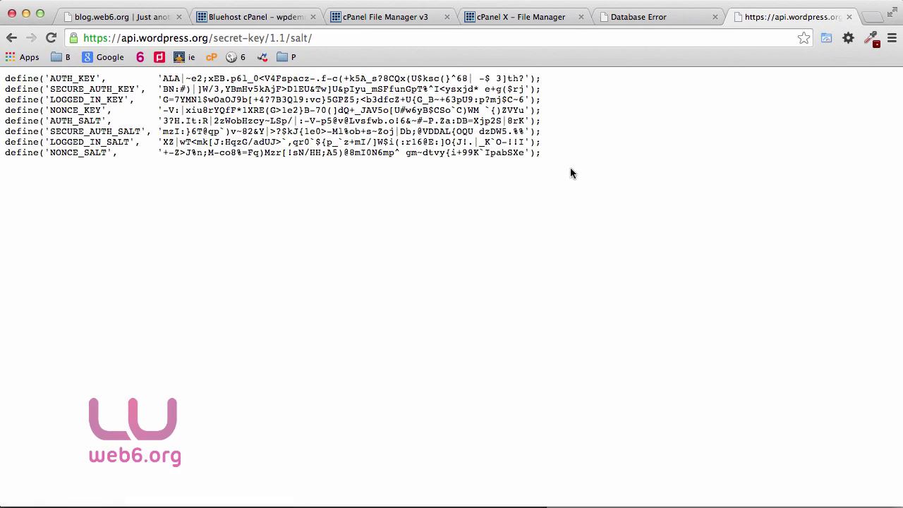
Copy the eight new key lines over the old ones in wp-config.php, then save and close
left_click_drag(570, 167, 7, 75)
right_click(246, 125)
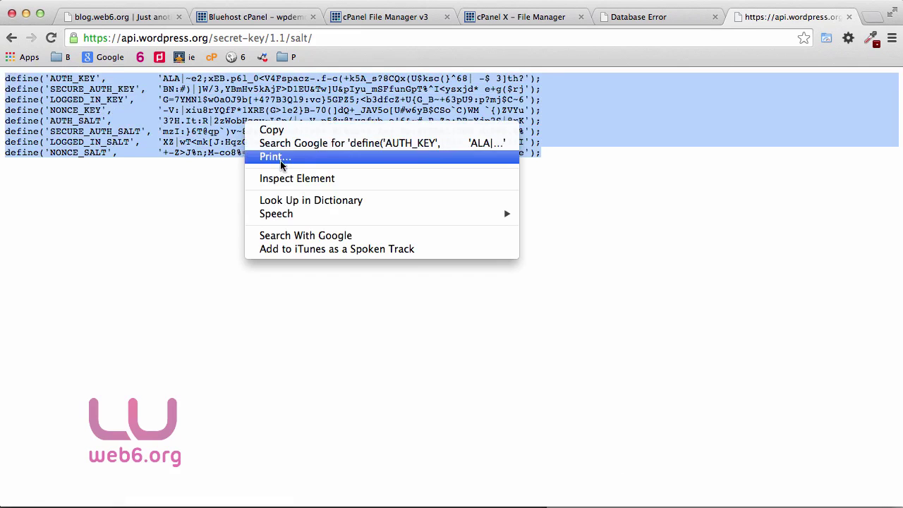
left_click(363, 126)
left_click(849, 16)
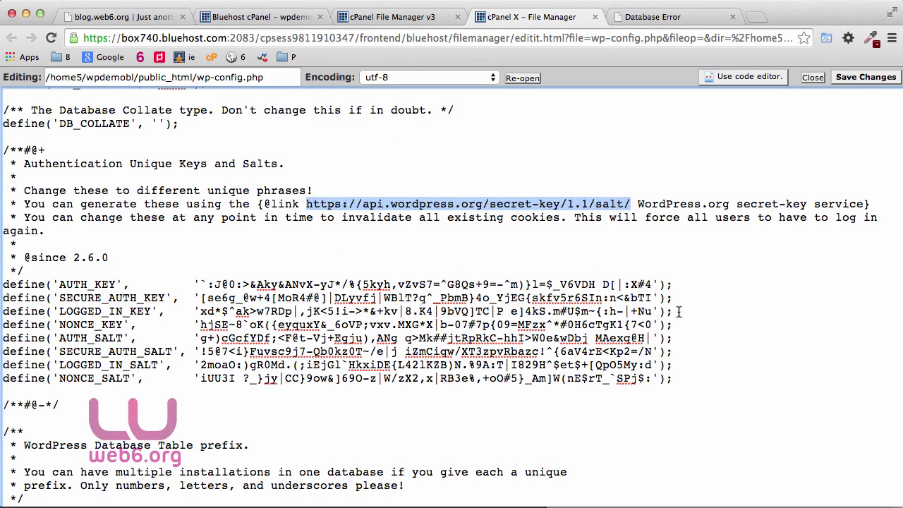
left_click_drag(681, 381, 3, 285)
key("BackSpace")
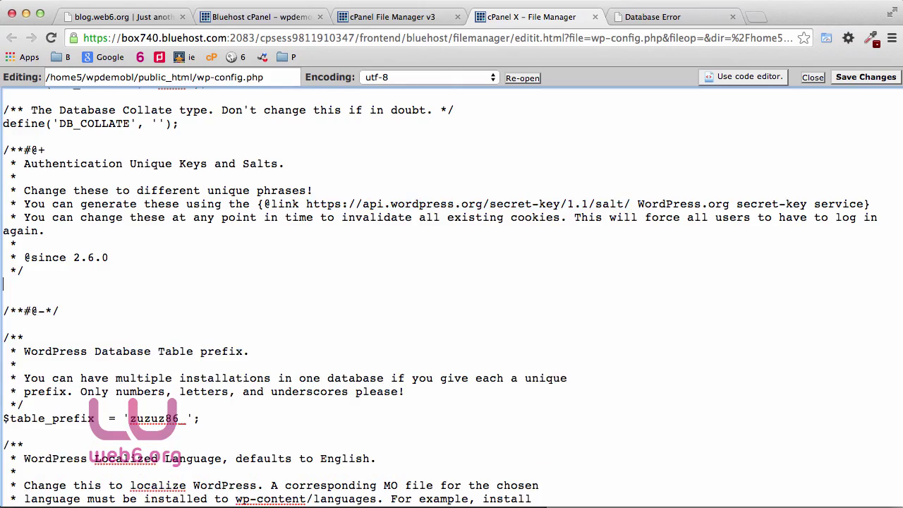
key("super+v")
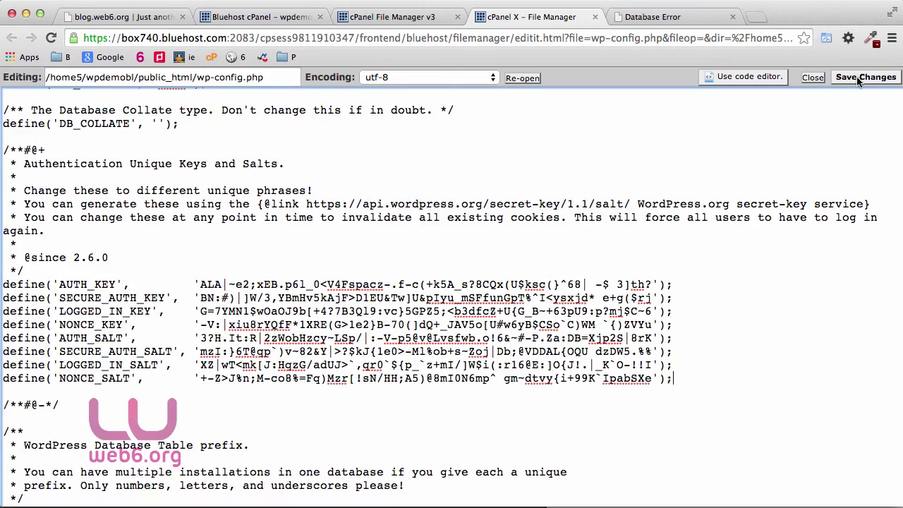
left_click(856, 80)
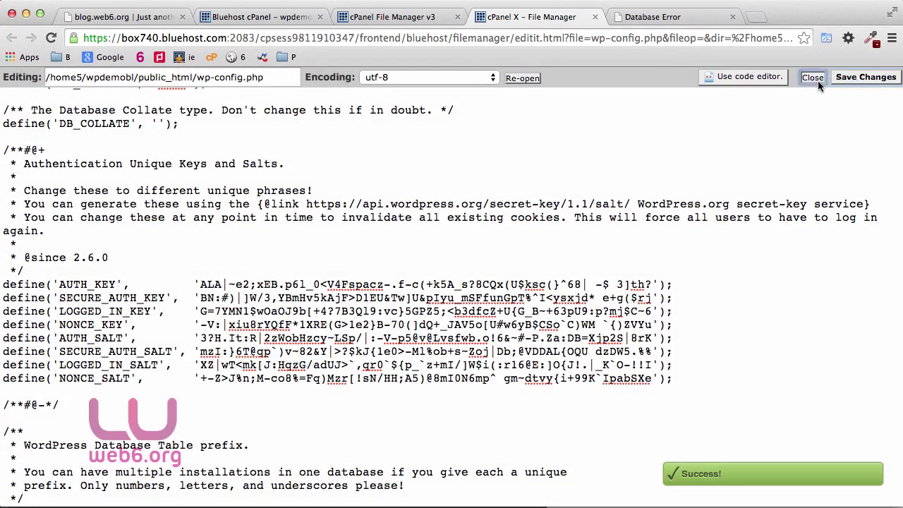
left_click(813, 77)
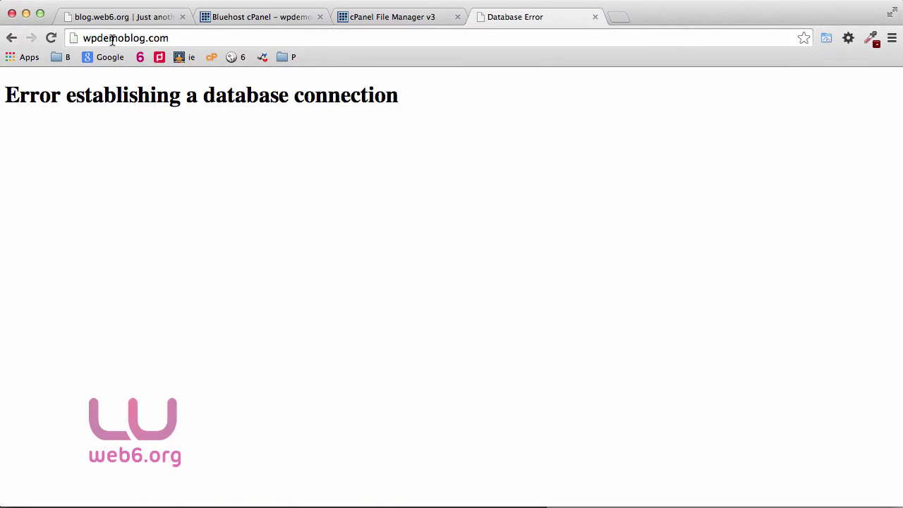
Reload wpdemoblog.com so the blog loads, and compare it with the old wphowtosite.com site
left_click(51, 38)
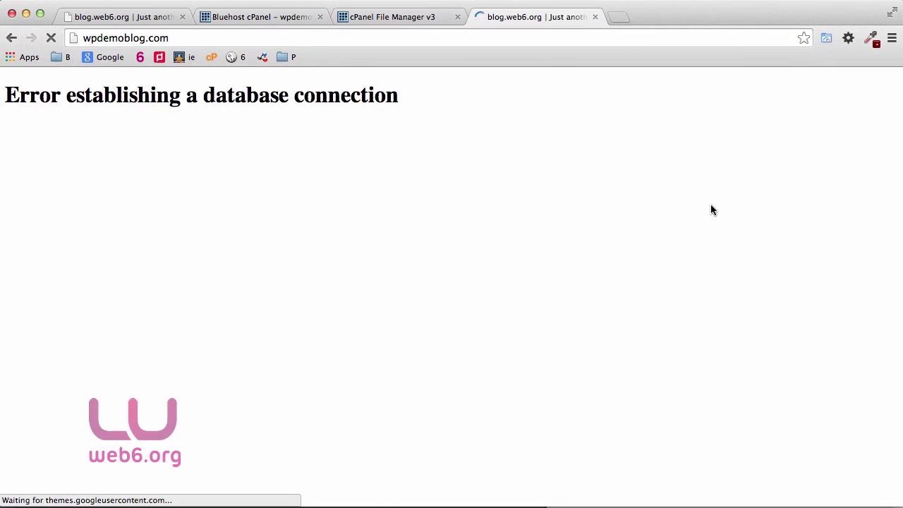
left_click(163, 38)
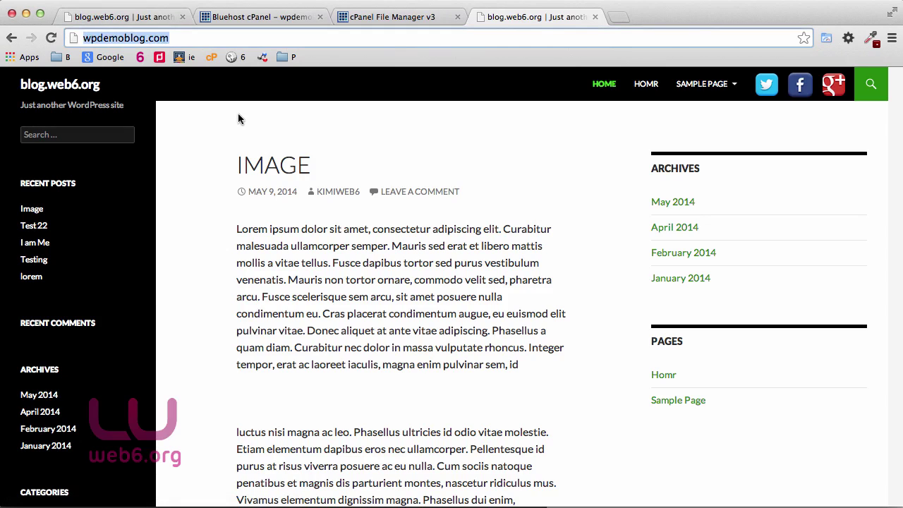
left_click(141, 19)
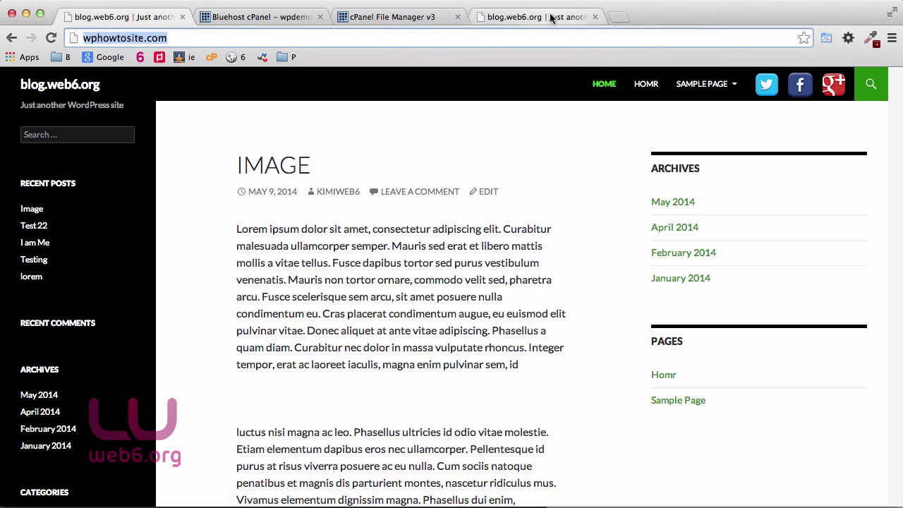
left_click(515, 18)
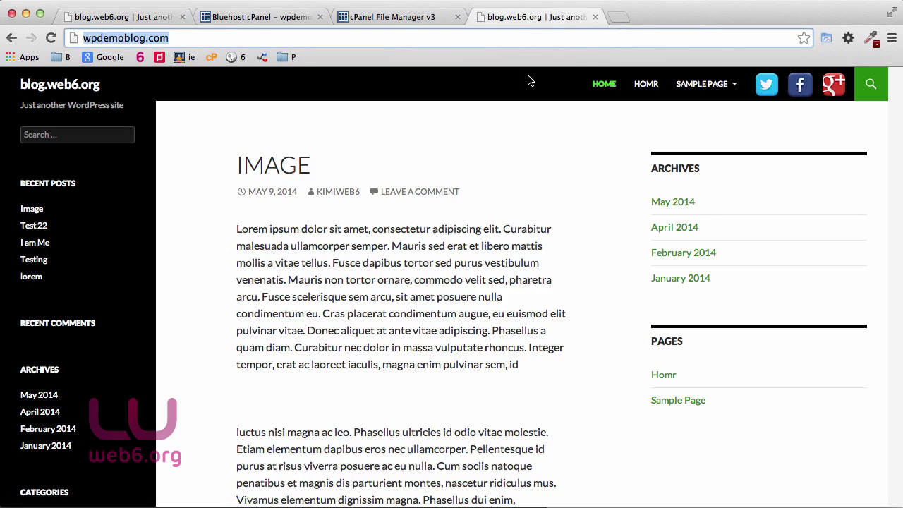
Open the IMAGE post in a new tab and confirm its address still uses wphowtosite.com
right_click(272, 167)
left_click(310, 171)
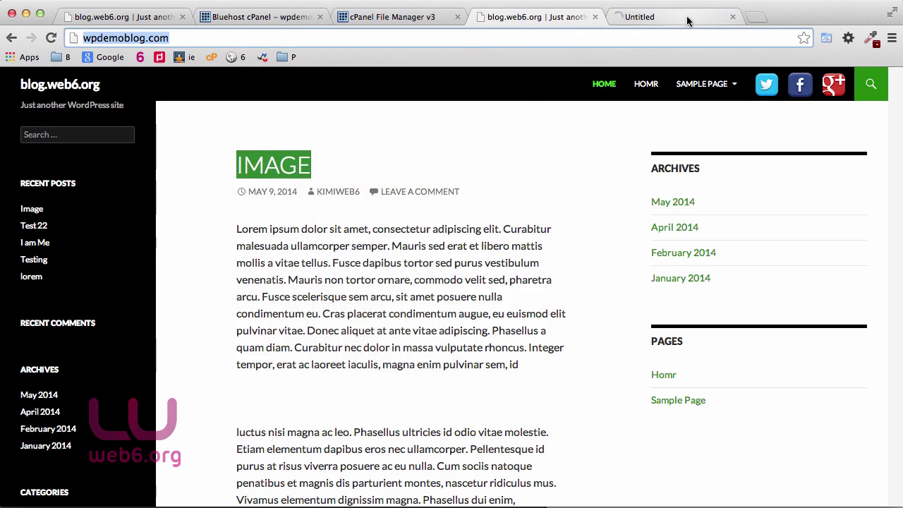
left_click(677, 17)
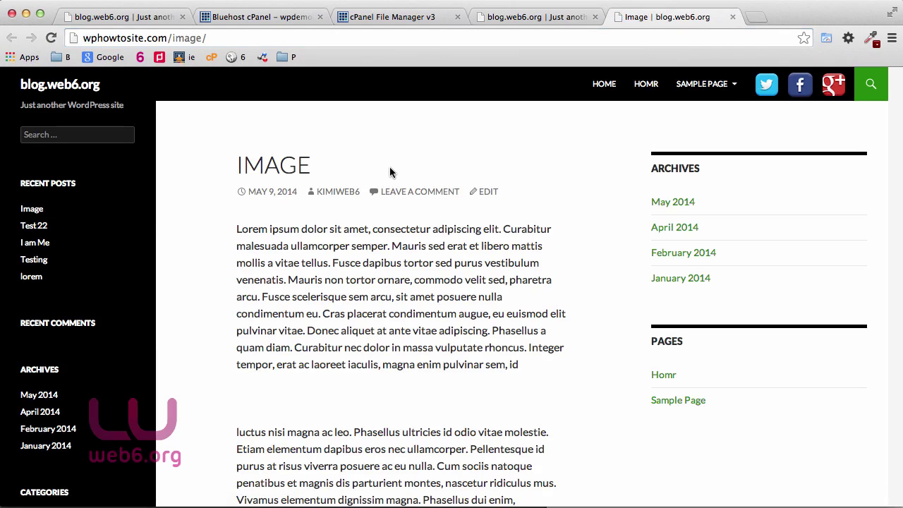
left_click_drag(170, 38, 66, 38)
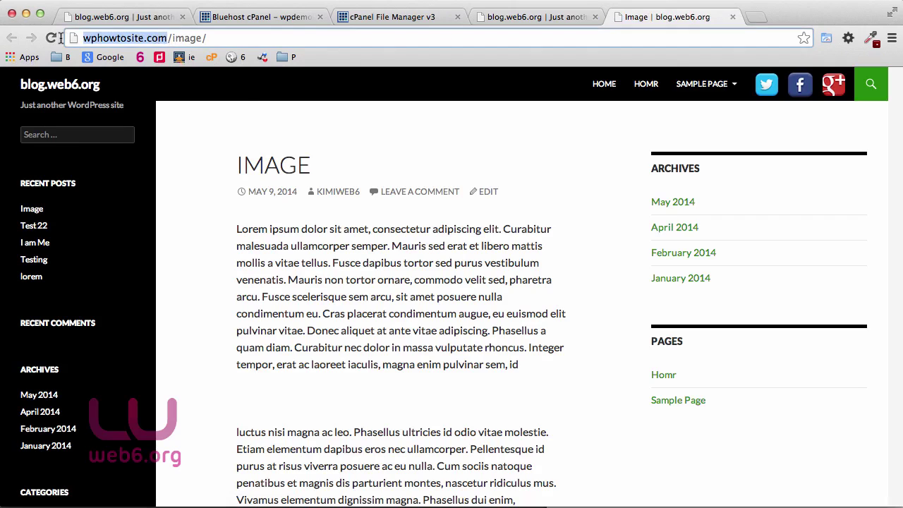
triple_click(217, 39)
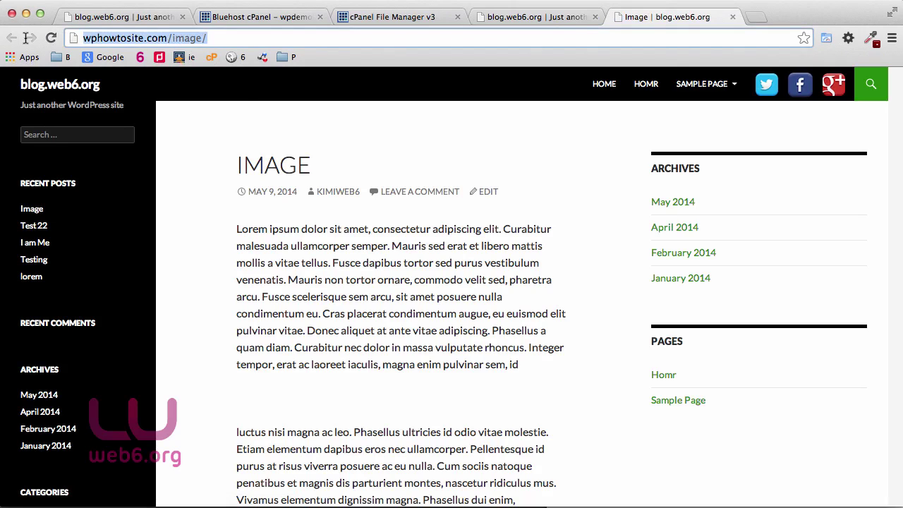
left_click(733, 17)
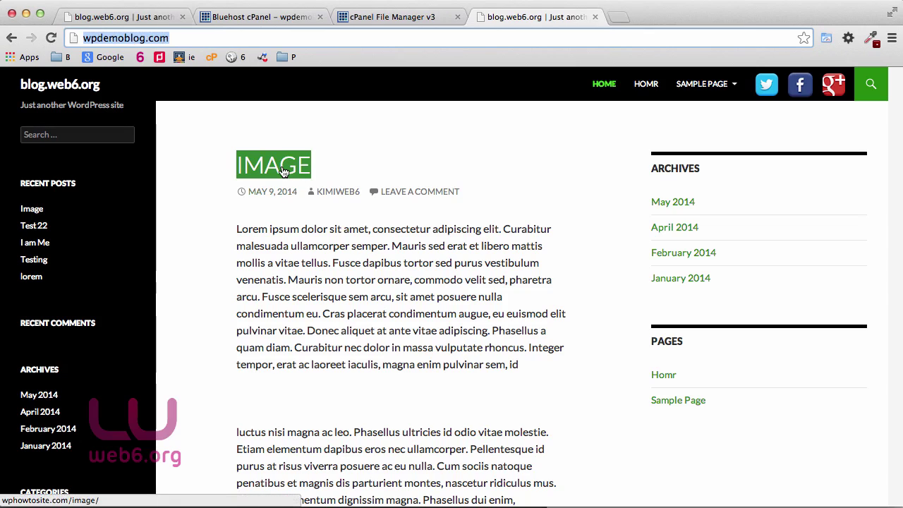
left_click(175, 38)
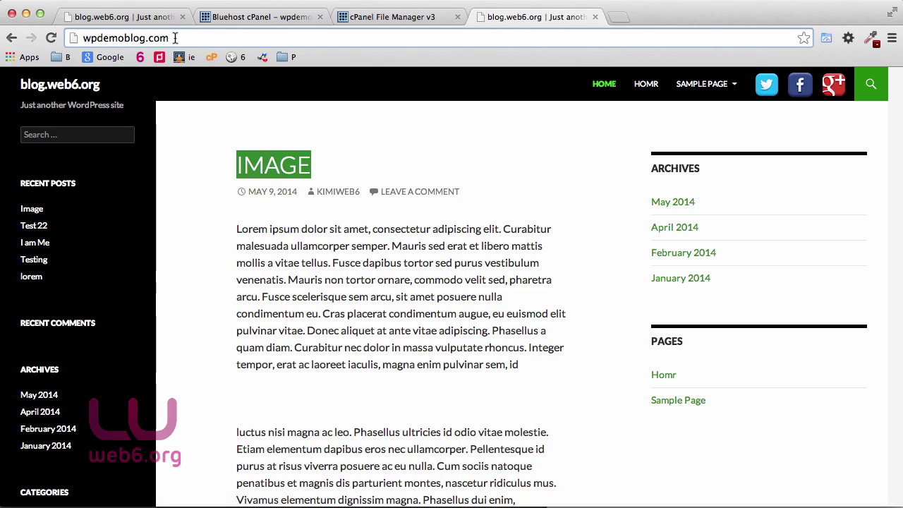
triple_click(175, 38)
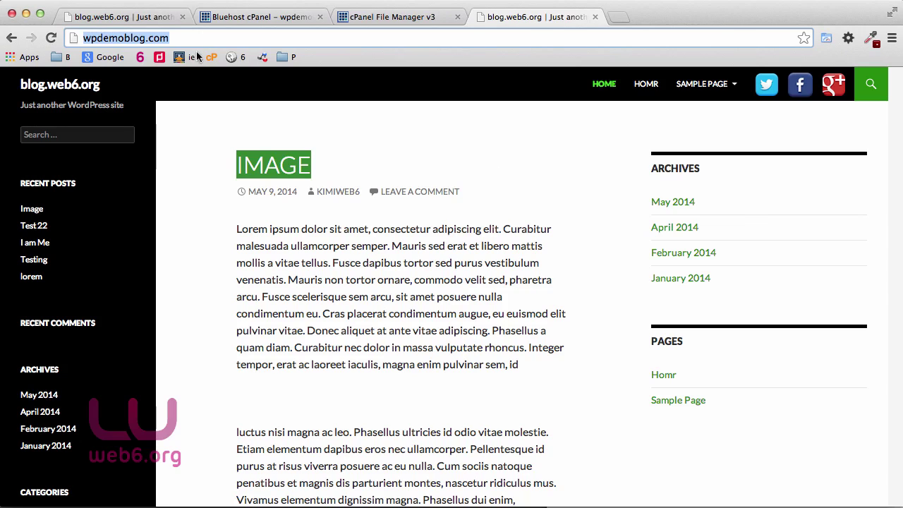
left_click(400, 18)
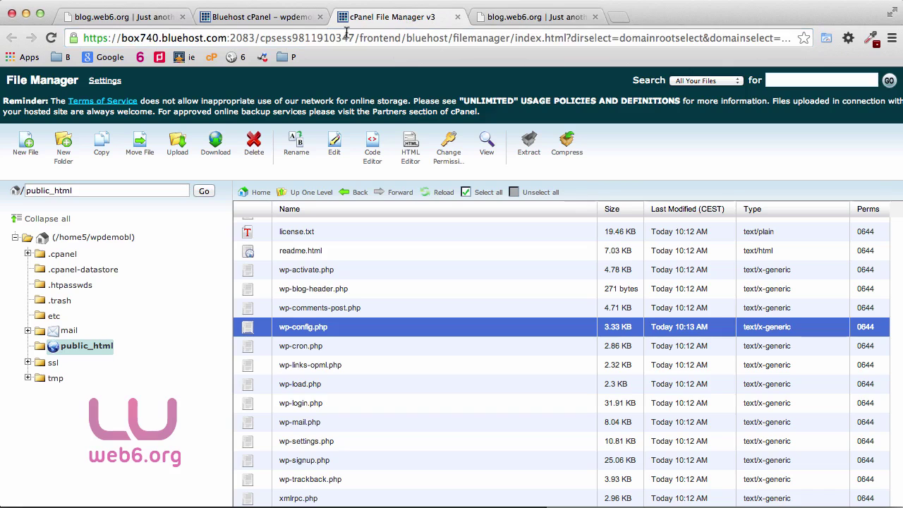
scroll(486, 339, "up", 5)
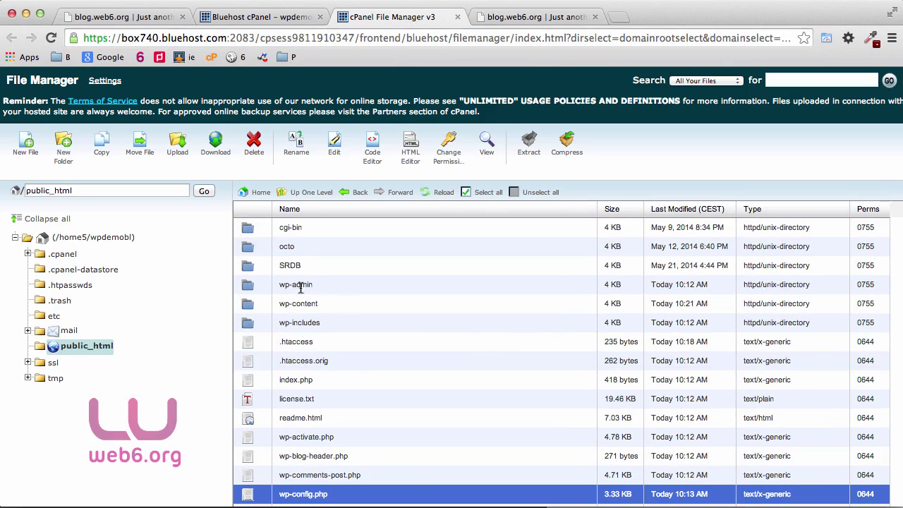
left_click(250, 270)
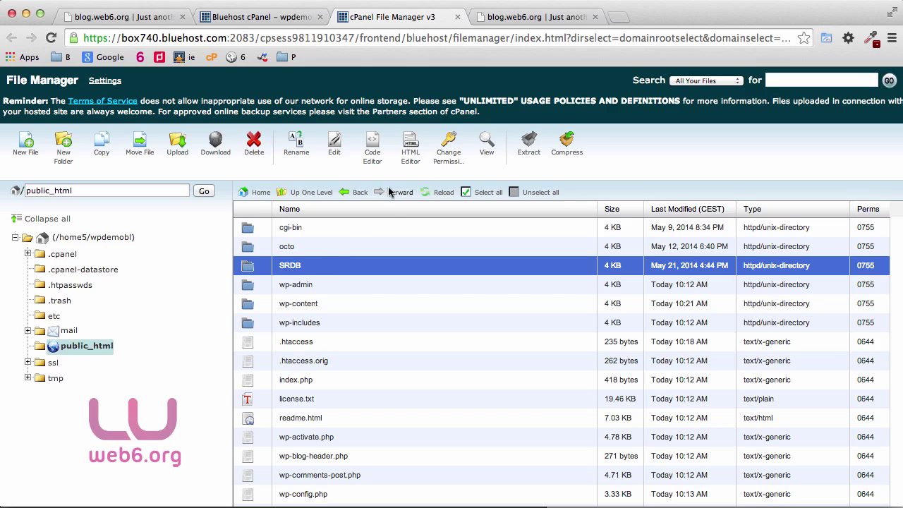
left_click(508, 16)
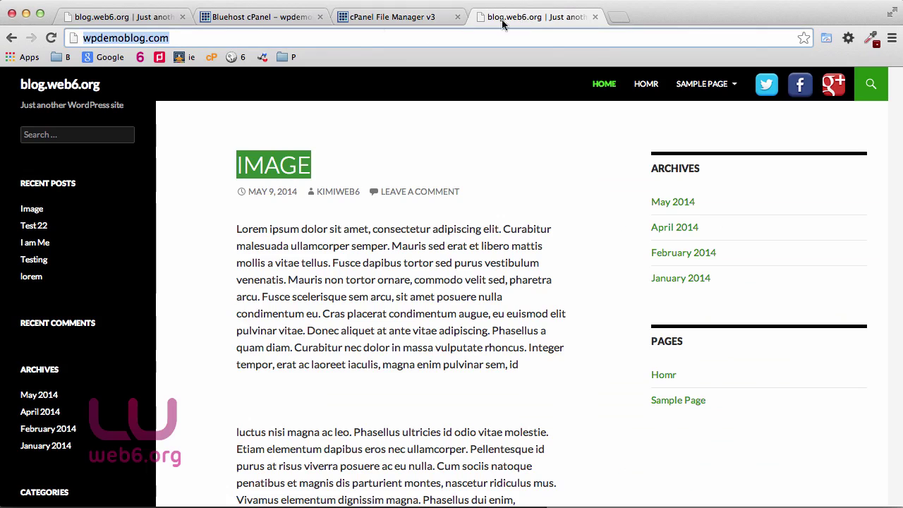
Open wpdemoblog.com/SRDB and review the prefilled database name, user and password fields
left_click(183, 38)
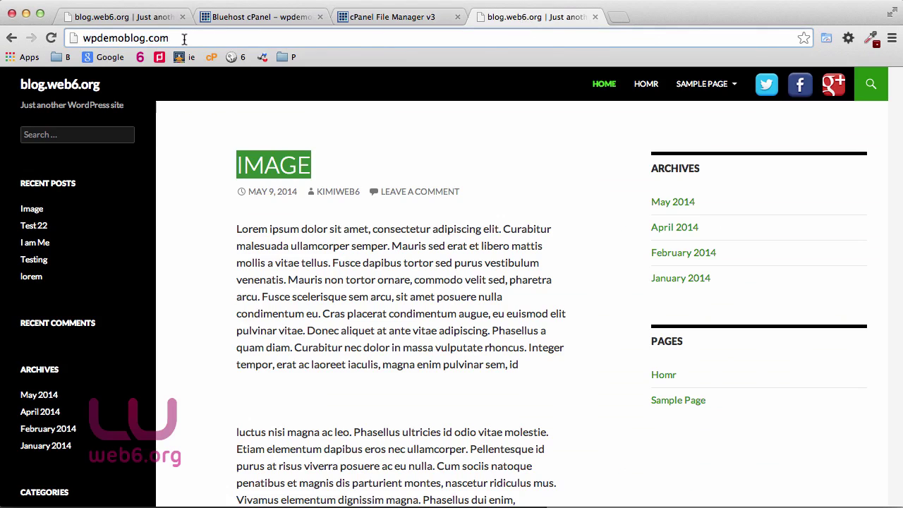
type("/")
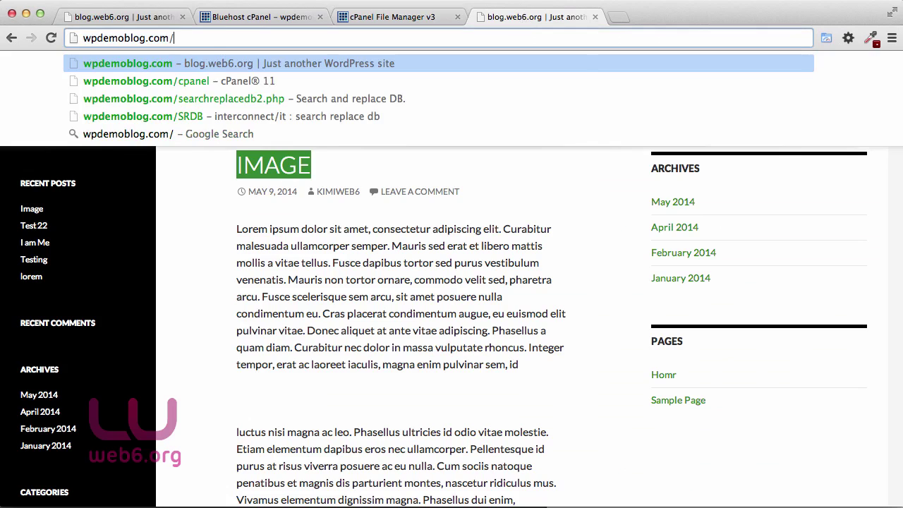
type("SRDB")
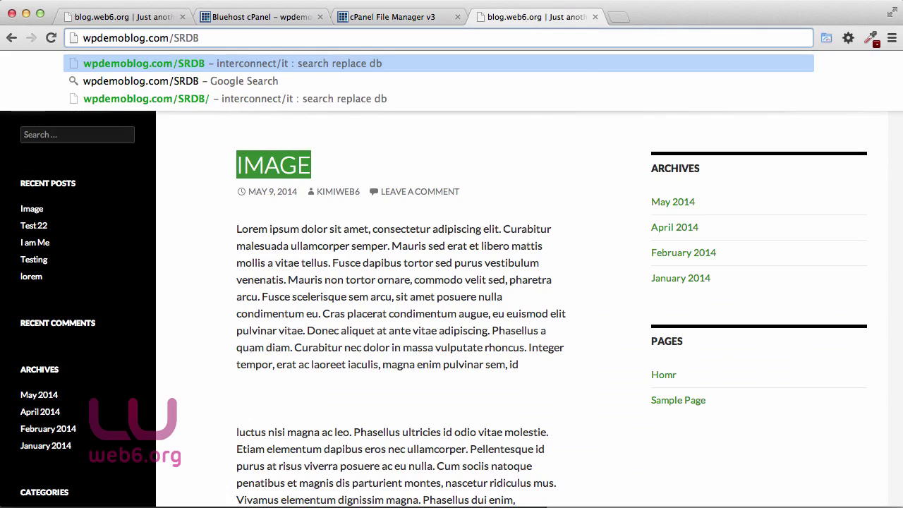
key("Return")
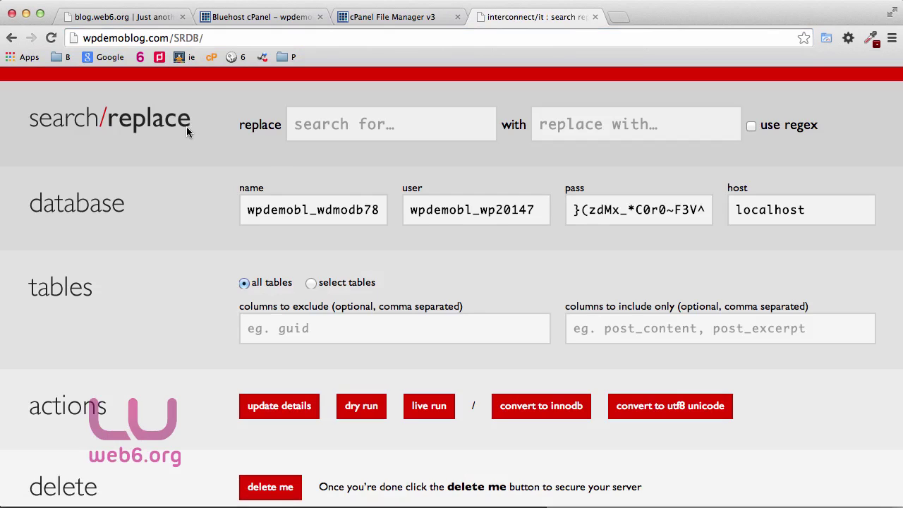
left_click_drag(376, 211, 240, 209)
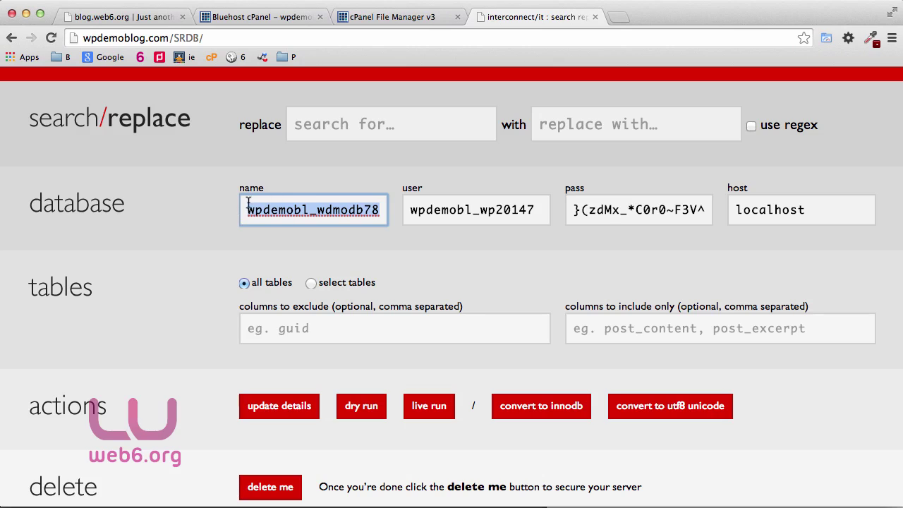
left_click_drag(540, 210, 392, 212)
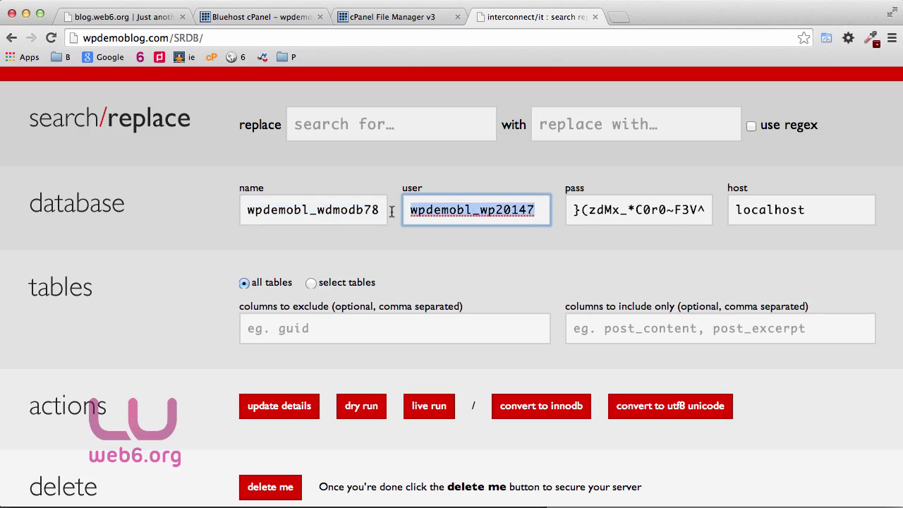
left_click_drag(706, 209, 542, 205)
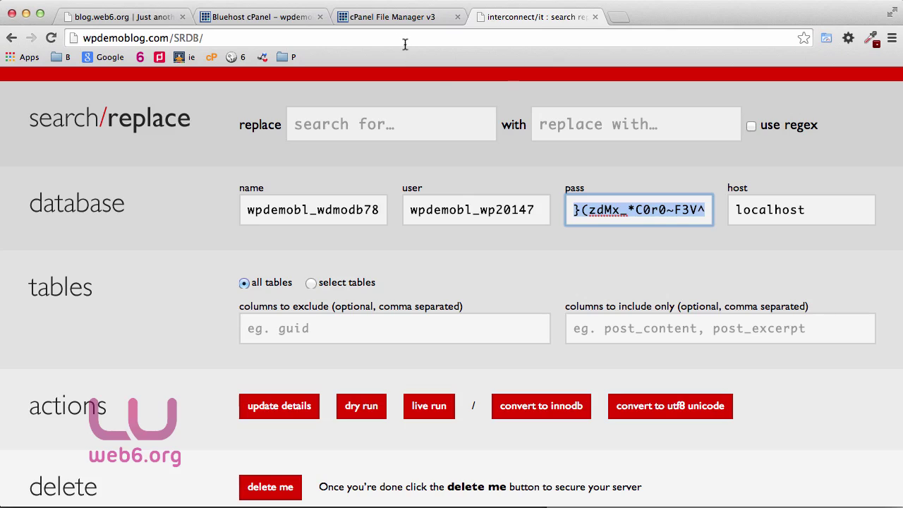
left_click(129, 16)
right_click(131, 36)
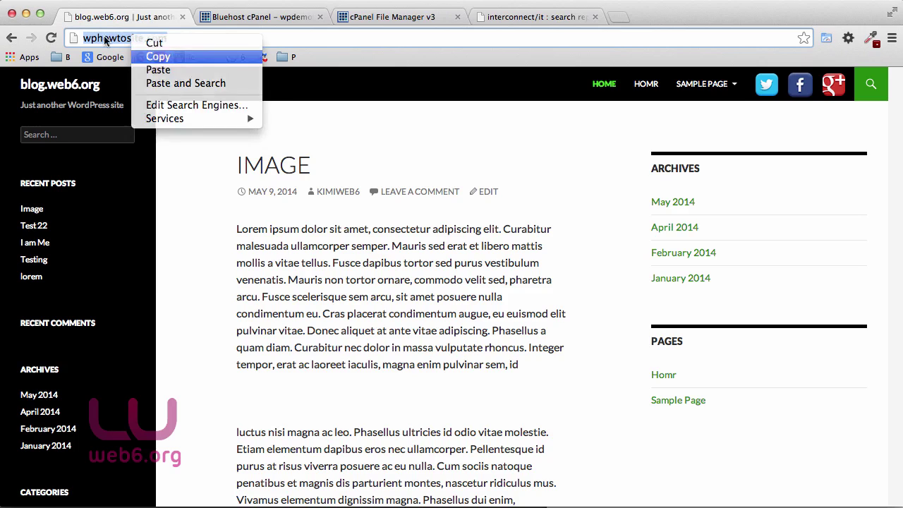
left_click(155, 56)
left_click(533, 17)
left_click(350, 124)
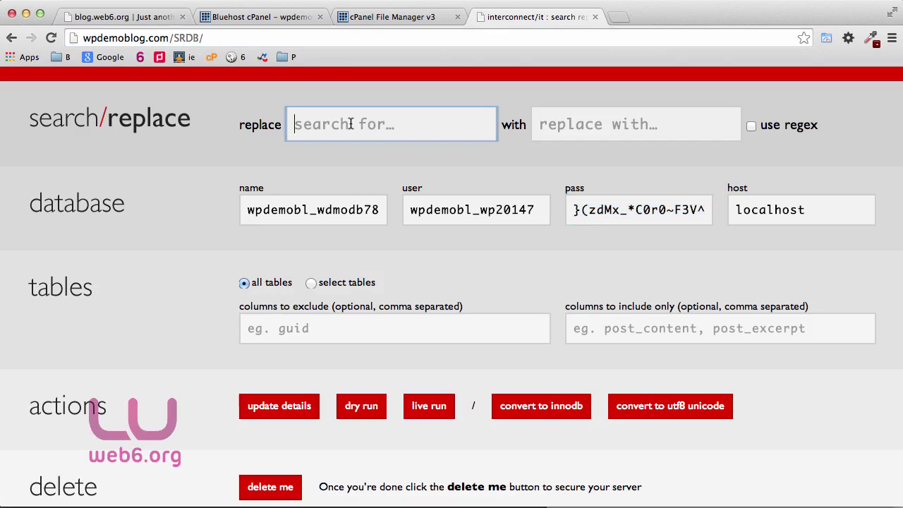
key("super+v")
left_click_drag(415, 126, 543, 135)
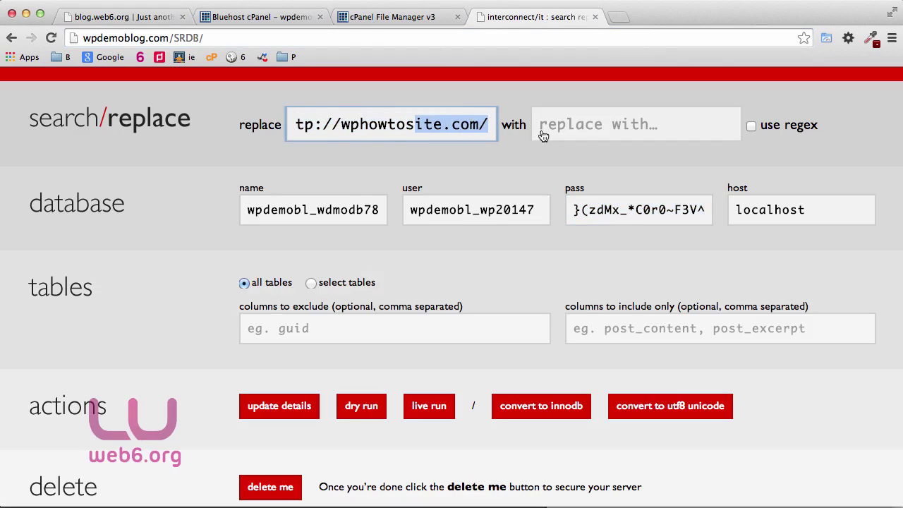
left_click(483, 124)
key("BackSpace")
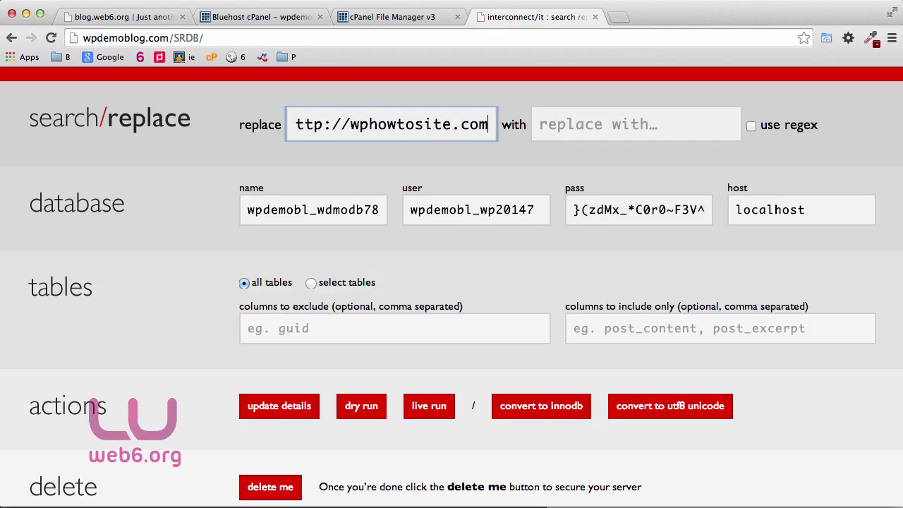
left_click_drag(492, 124, 289, 115)
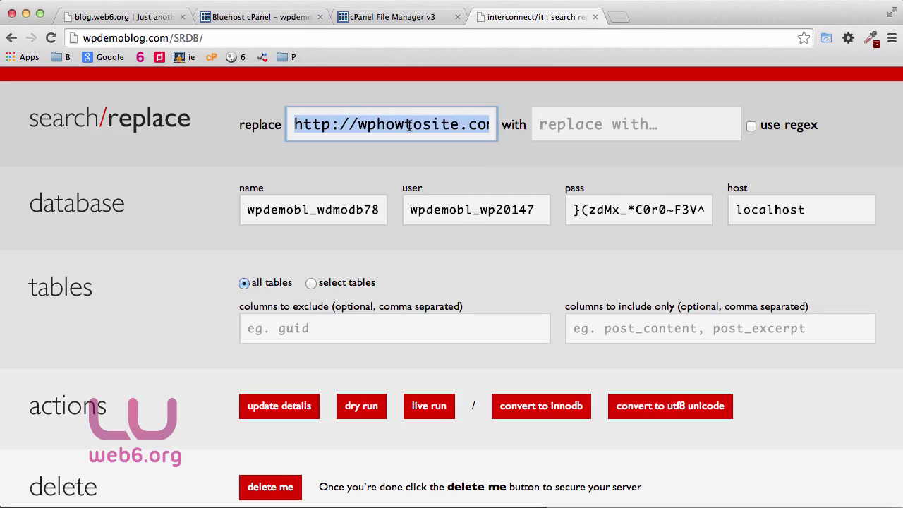
left_click(620, 19)
type("wpd")
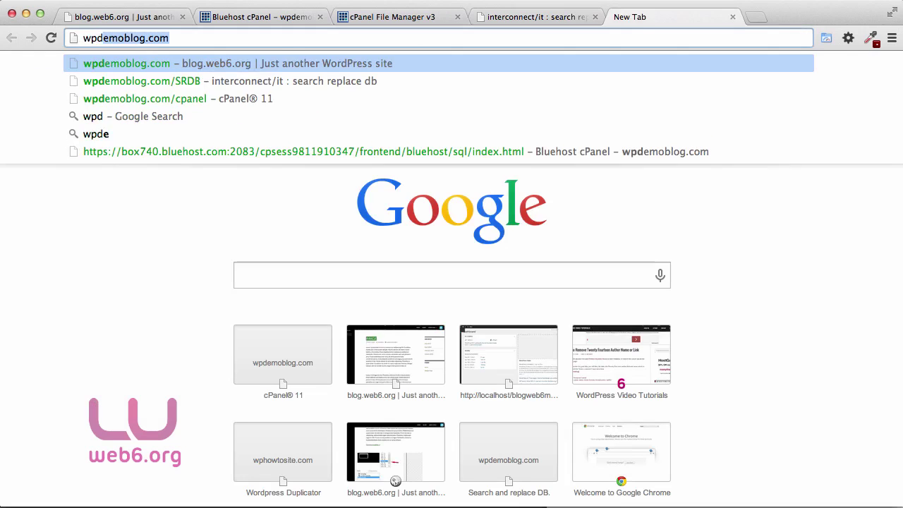
key("Return")
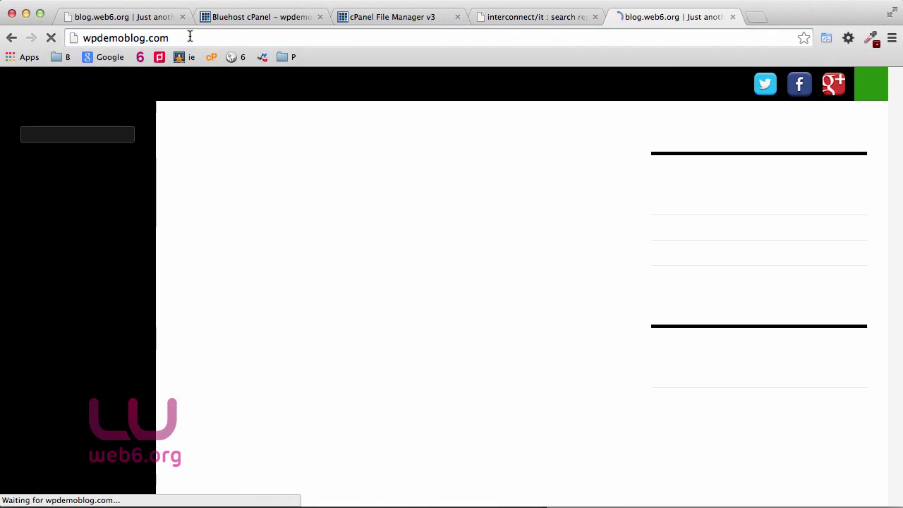
left_click(189, 37)
right_click(189, 37)
left_click(216, 54)
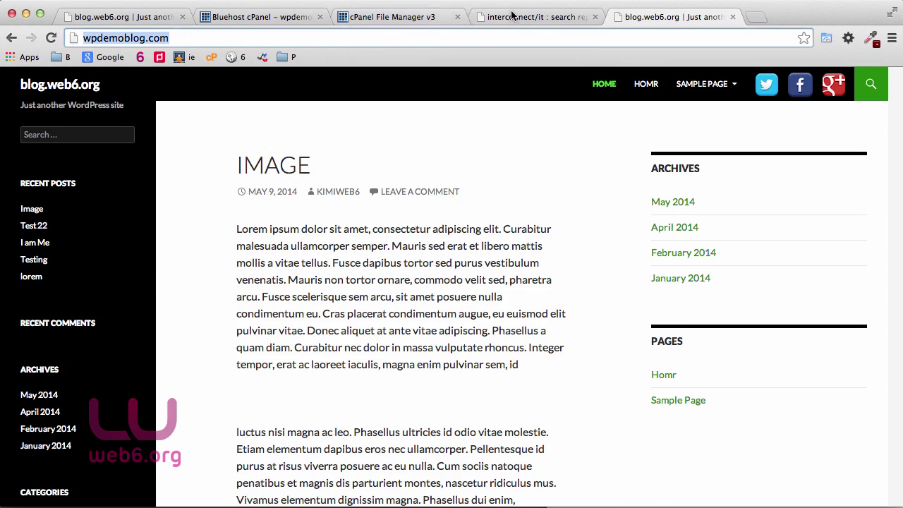
left_click(516, 17)
left_click(579, 127)
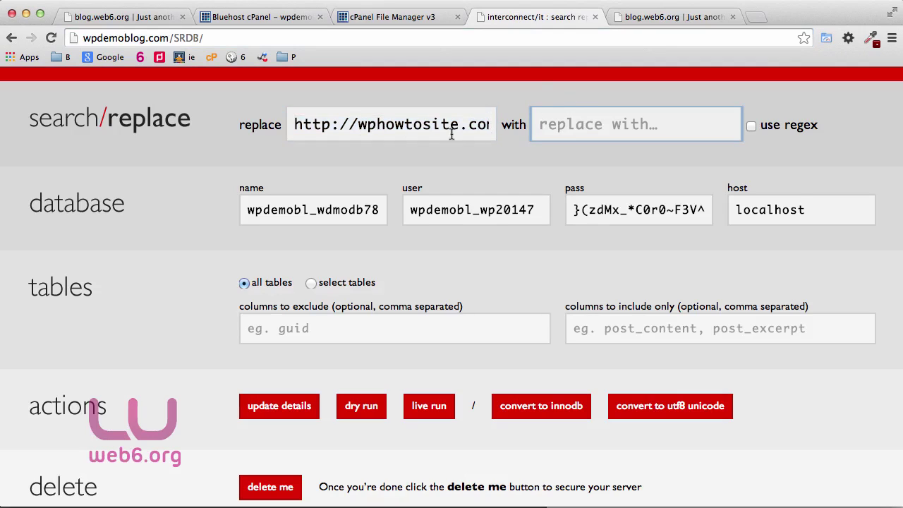
key("super+v")
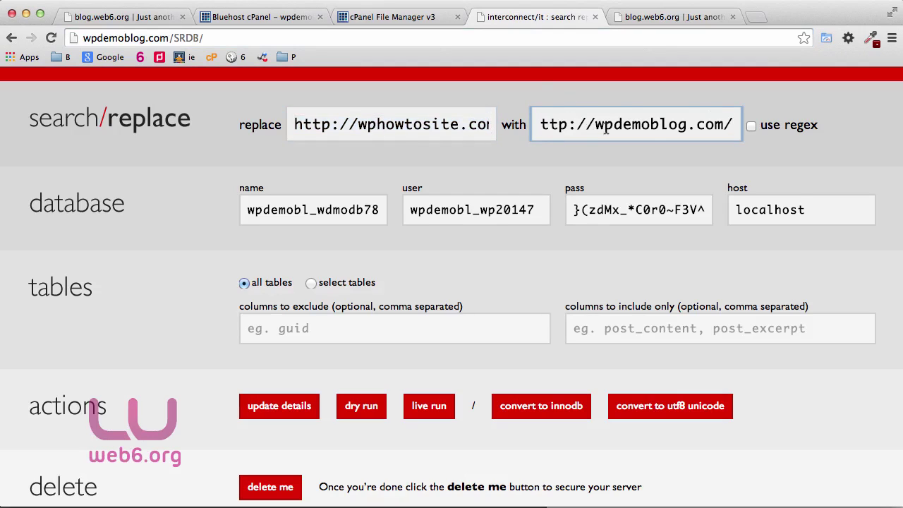
key("BackSpace")
Double-check both URLs and scroll through the form's remaining options
left_click_drag(734, 124, 658, 124)
left_click_drag(328, 126, 574, 124)
left_click(736, 129)
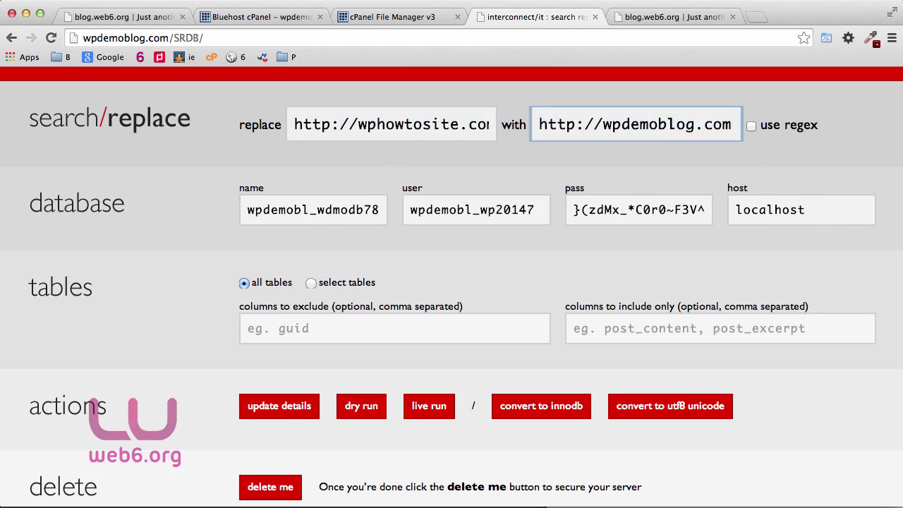
scroll(823, 243, "down", 3)
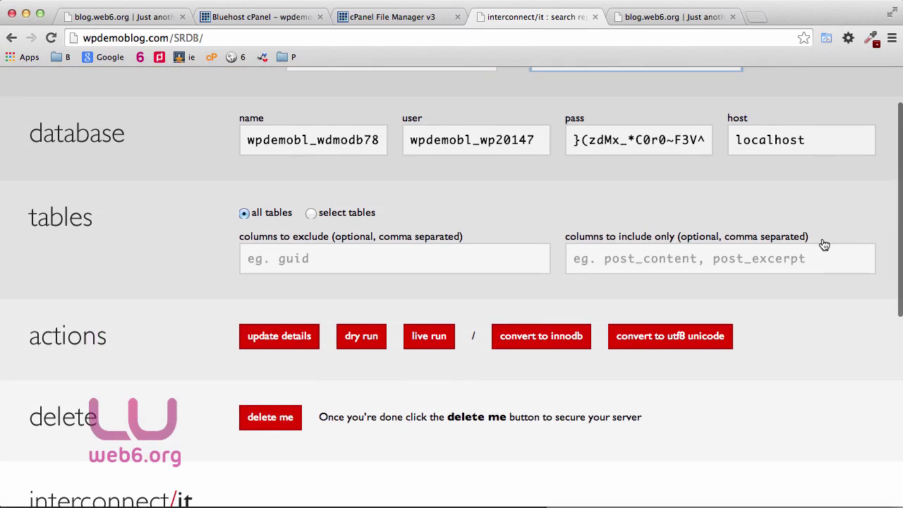
scroll(822, 243, "down", 10)
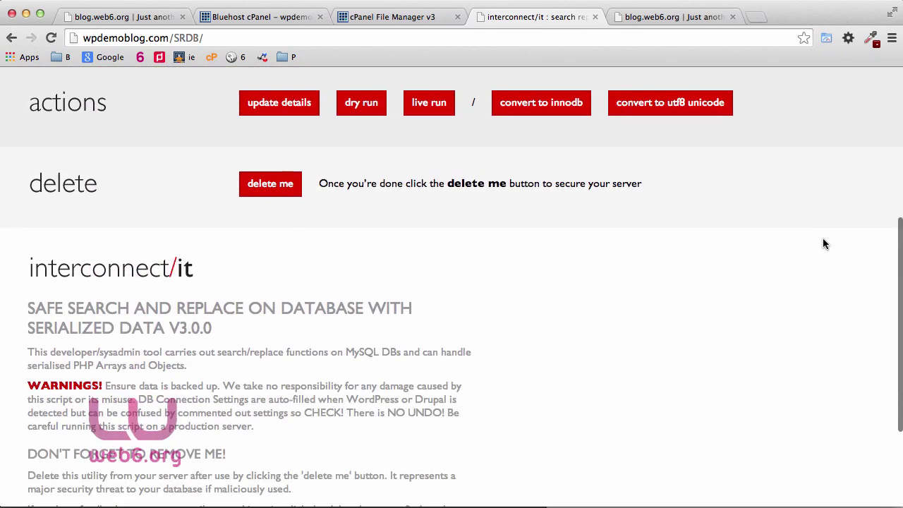
scroll(823, 243, "up", 15)
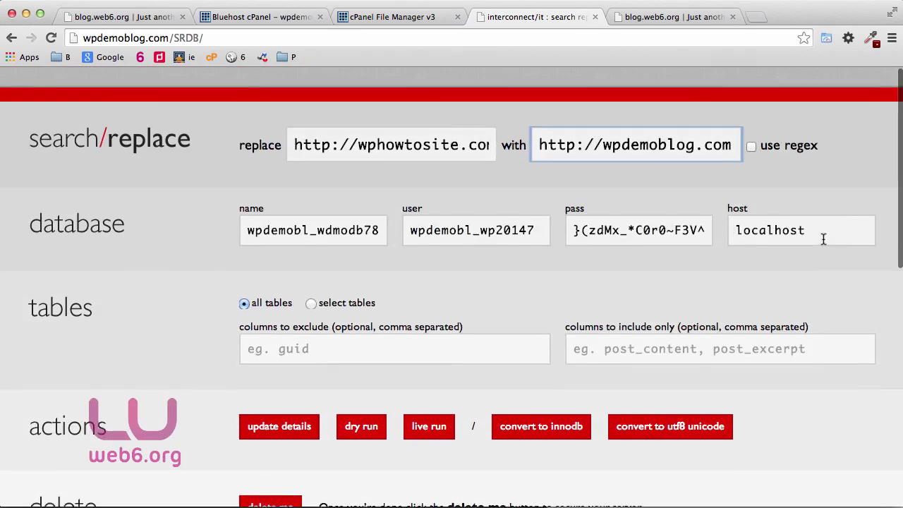
scroll(822, 243, "down", 3)
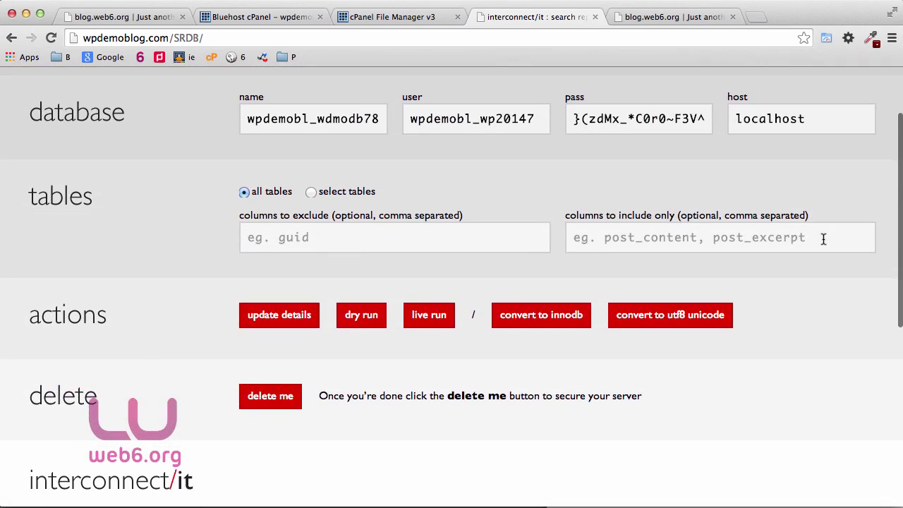
Open interconnect/it's Database Search and Replace Script page, read its Installation & Use notes, then return to the blog
left_click(755, 17)
type("inter")
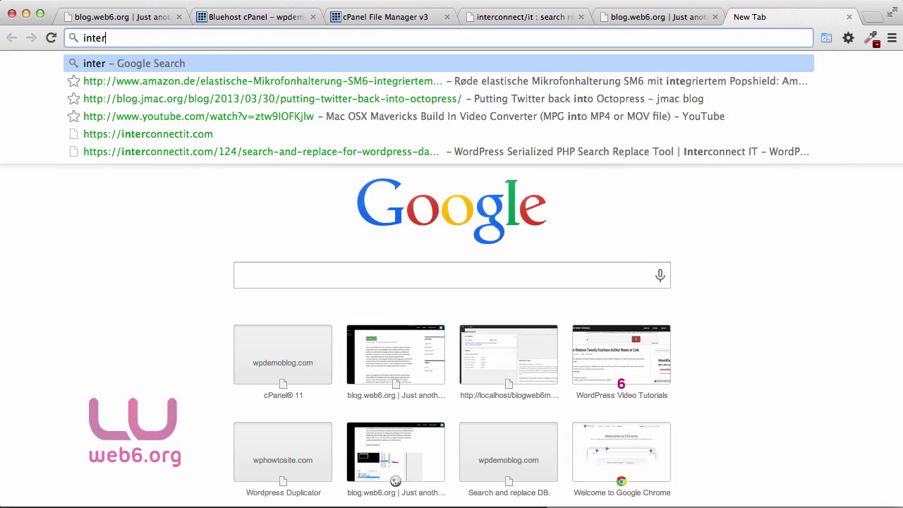
left_click(236, 99)
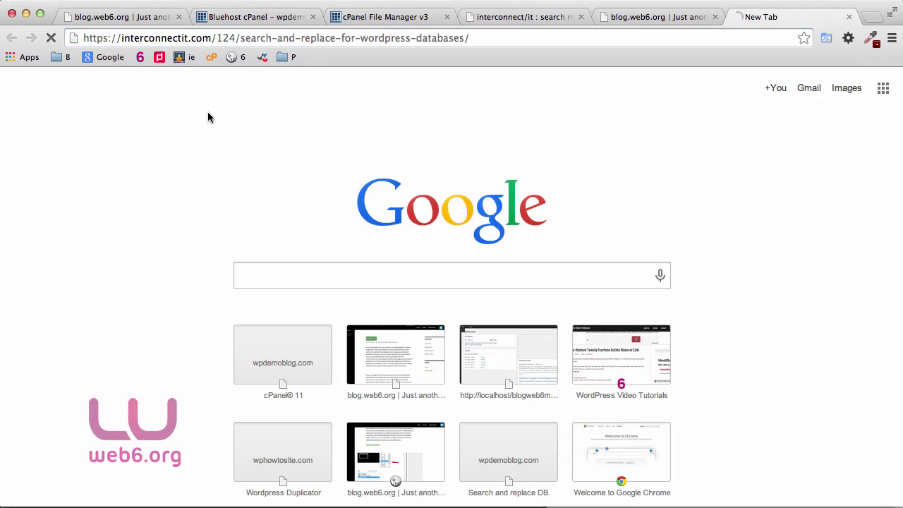
scroll(582, 286, "down", 5)
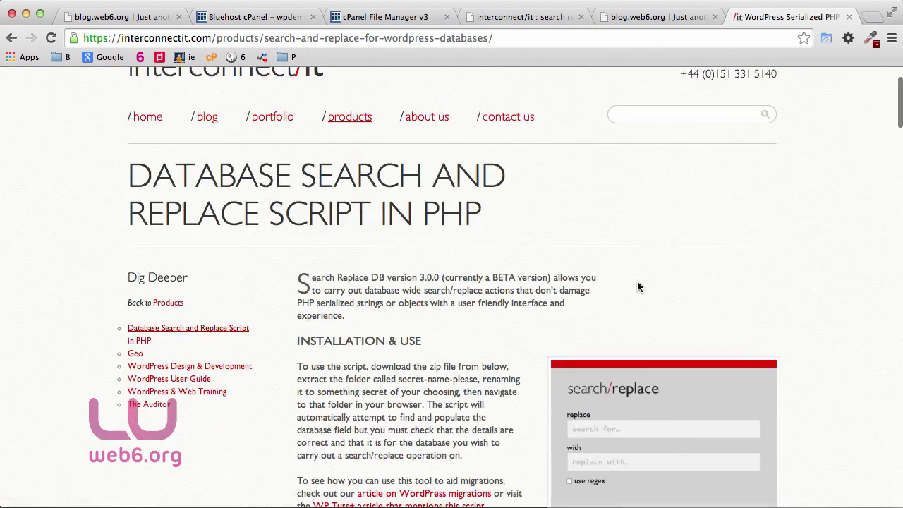
left_click_drag(297, 278, 483, 364)
scroll(483, 363, "down", 5)
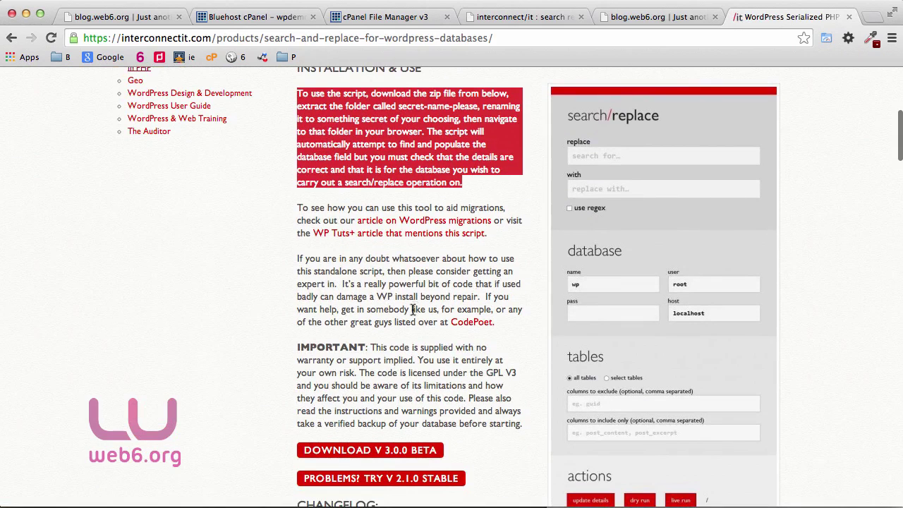
left_click(653, 17)
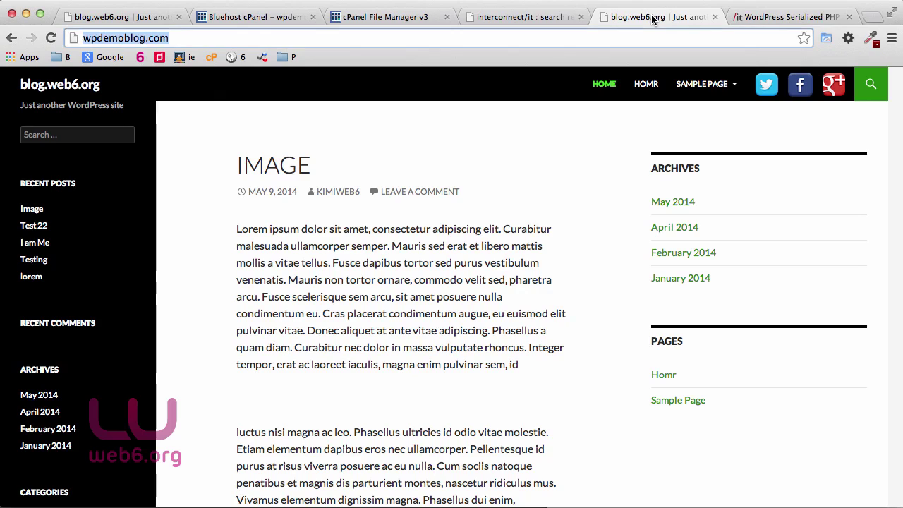
Run a dry run and review results: 25 tables, 1127 rows, 146 cells would change
left_click(524, 18)
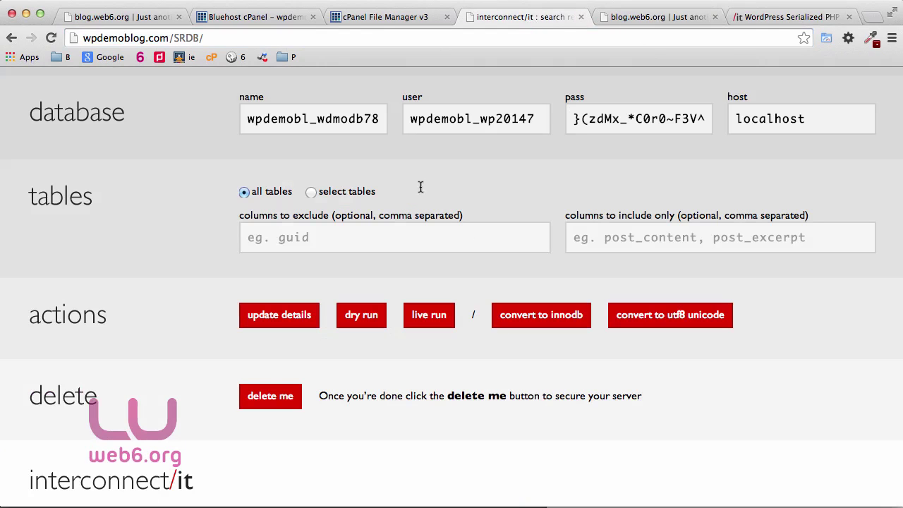
scroll(353, 336, "down", 2)
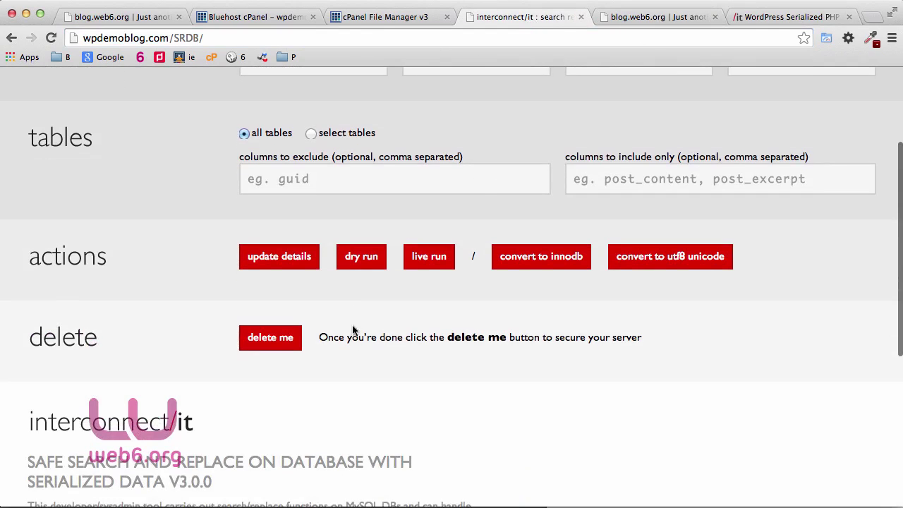
left_click(360, 260)
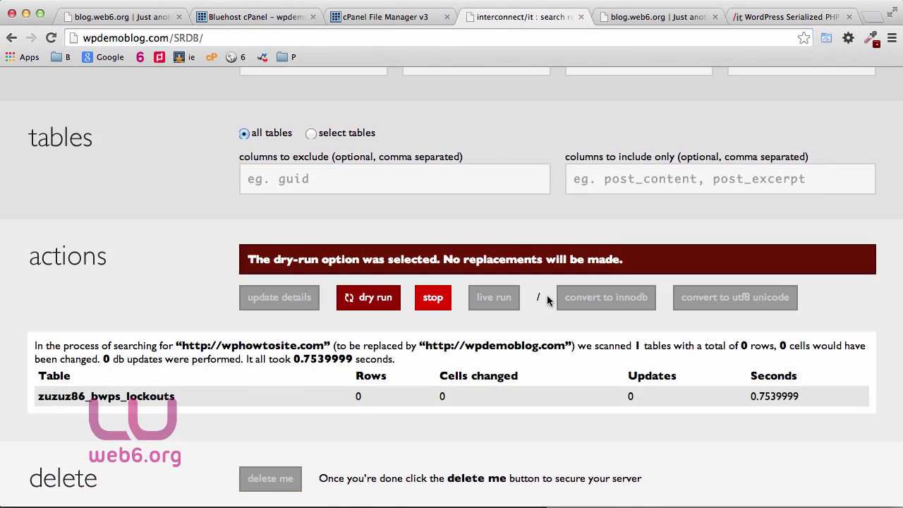
scroll(536, 268, "down", 3)
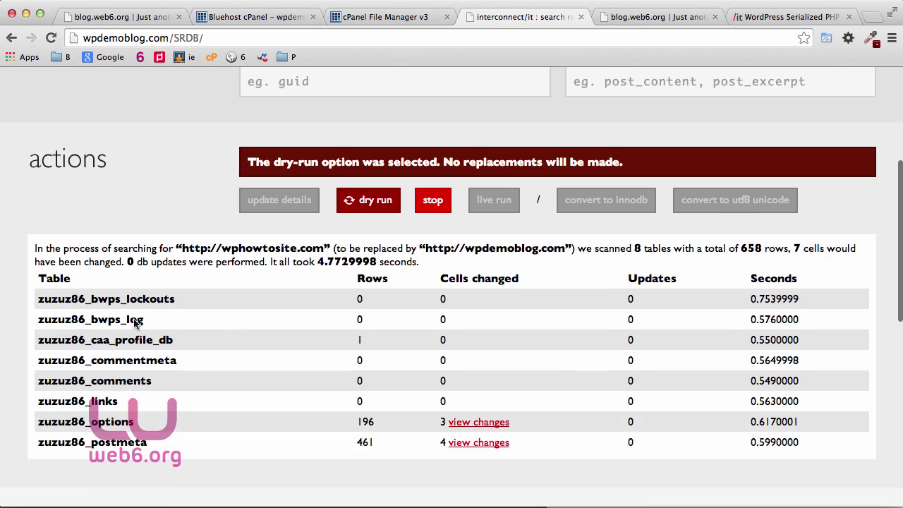
scroll(240, 378, "down", 2)
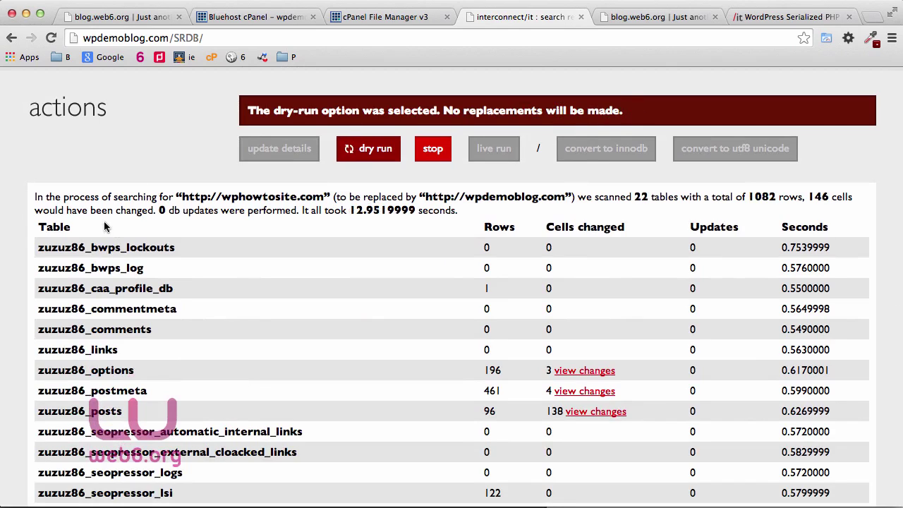
scroll(307, 314, "down", 5)
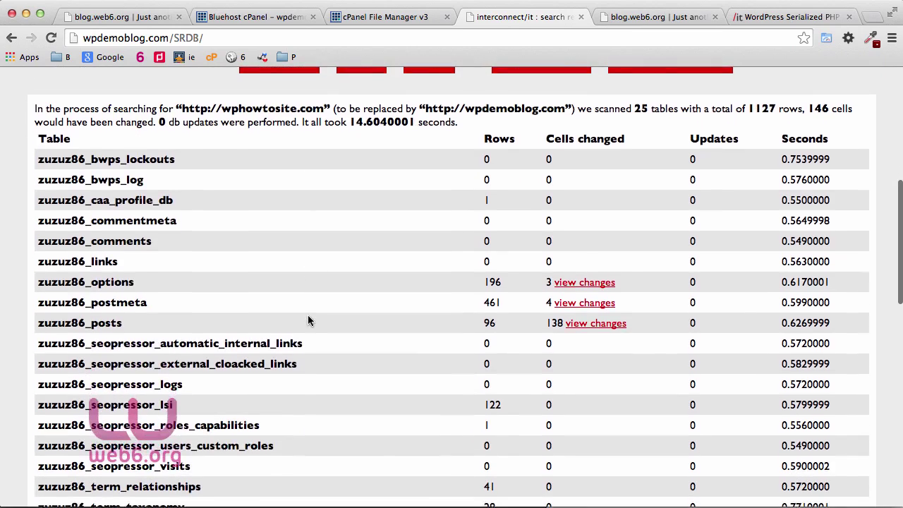
scroll(577, 298, "down", 2)
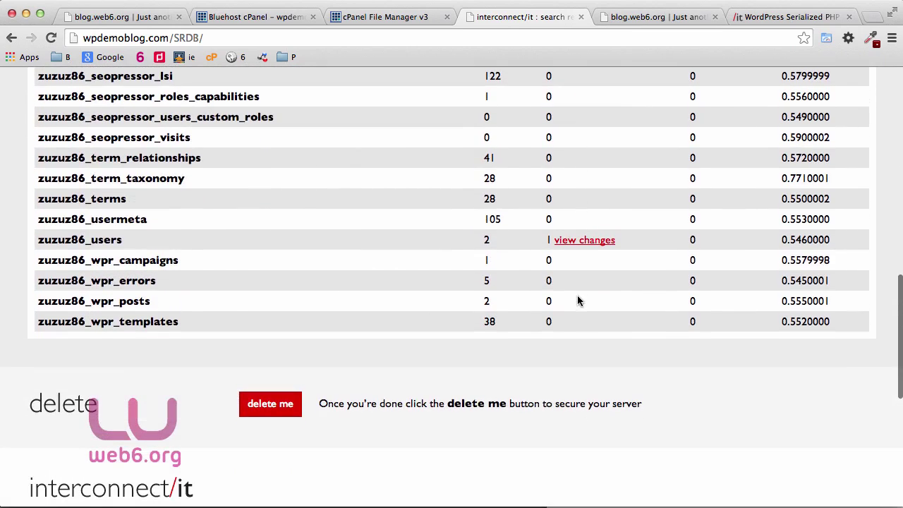
scroll(577, 300, "up", 6)
scroll(577, 294, "up", 3)
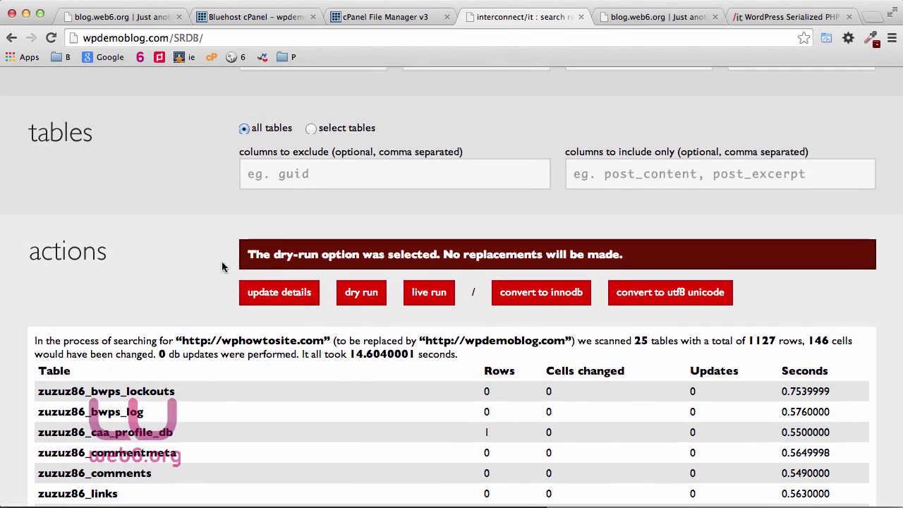
scroll(205, 288, "down", 4)
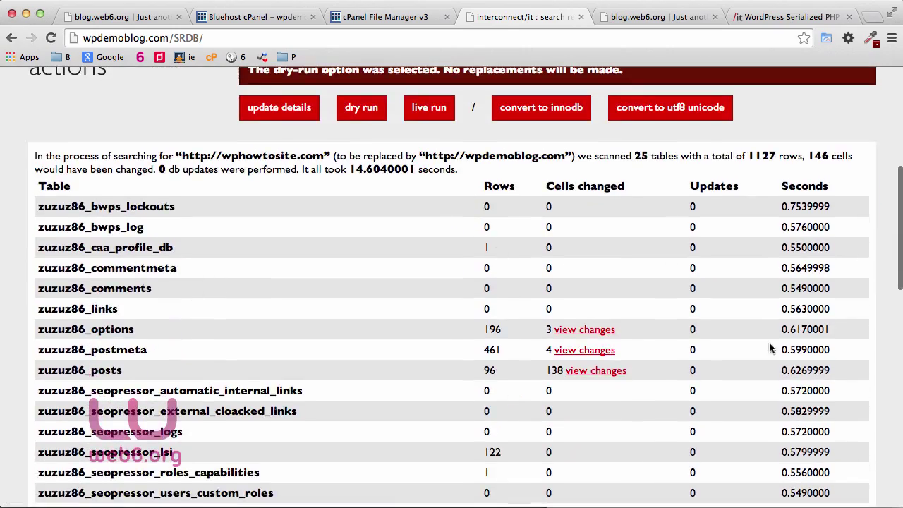
left_click(572, 336)
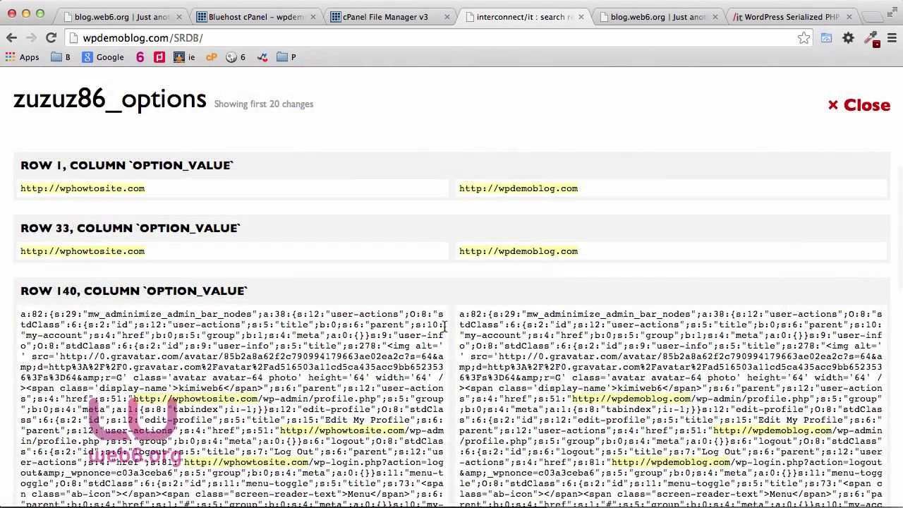
scroll(619, 390, "down", 2)
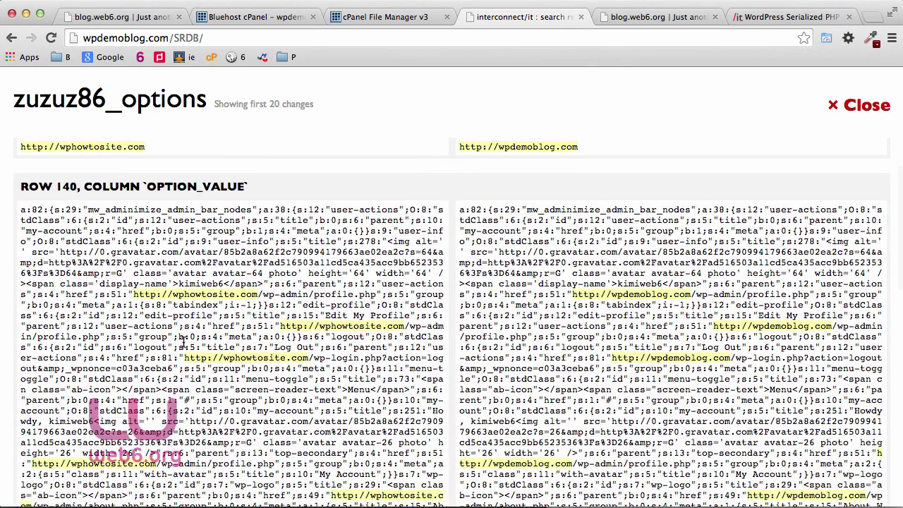
left_click_drag(100, 295, 124, 295)
scroll(251, 331, "down", 8)
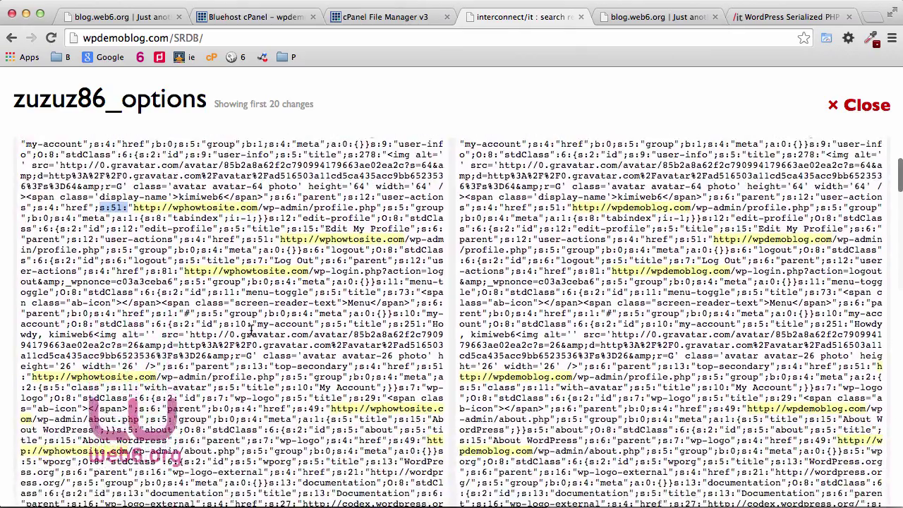
scroll(251, 330, "down", 3)
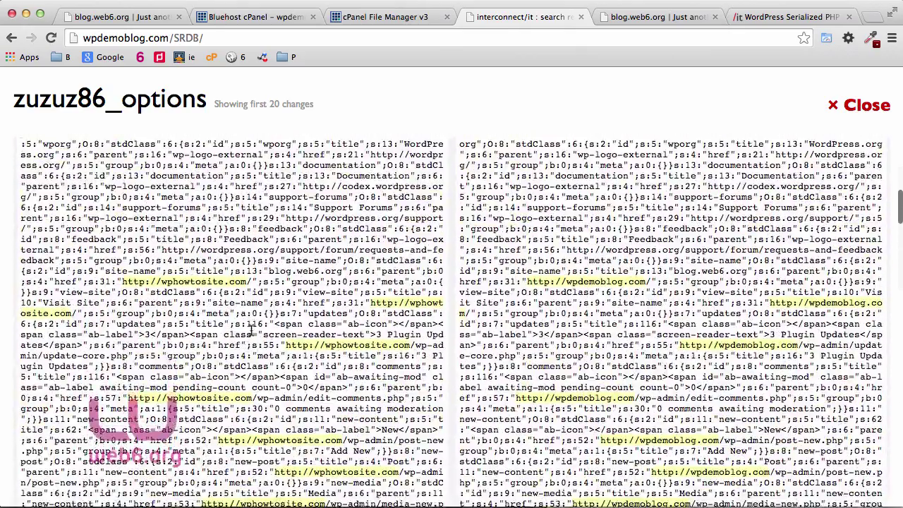
scroll(251, 330, "up", 12)
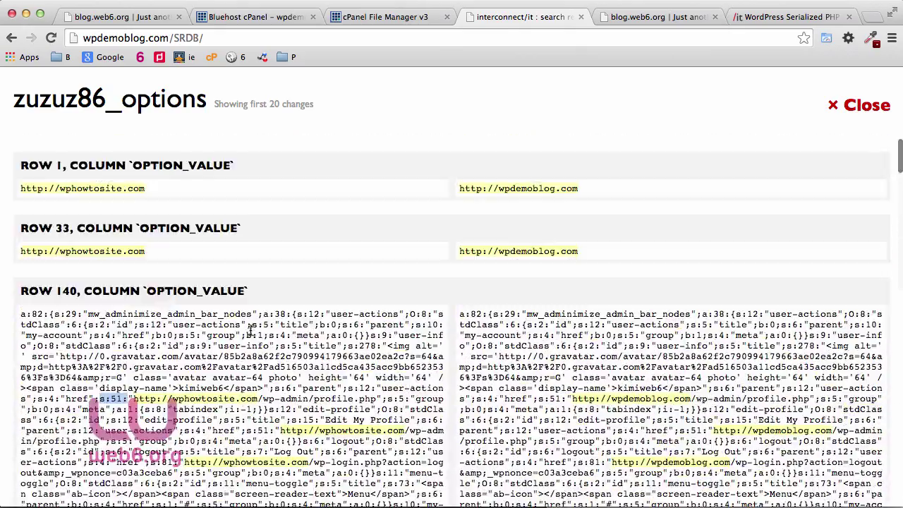
left_click(853, 107)
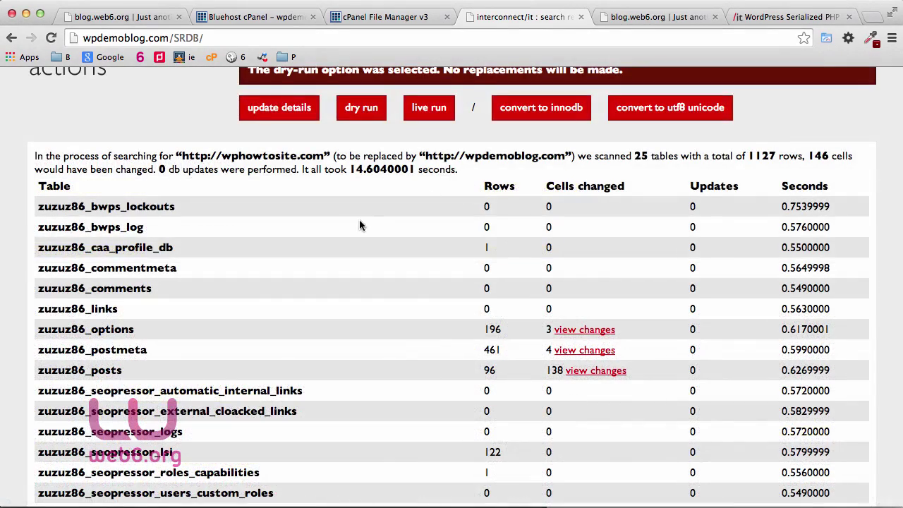
scroll(359, 225, "up", 2)
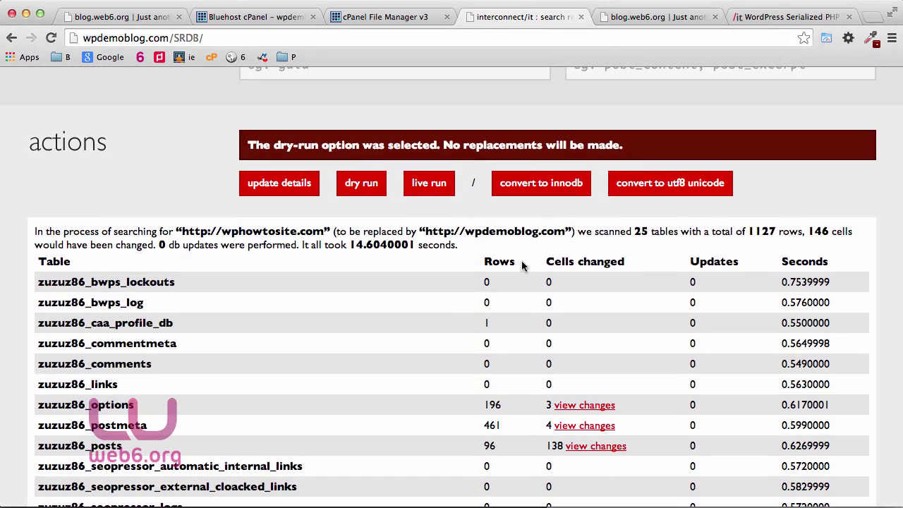
Confirm a live run, making 146 cell changes and 104 updates across 25 tables
scroll(500, 260, "up", 2)
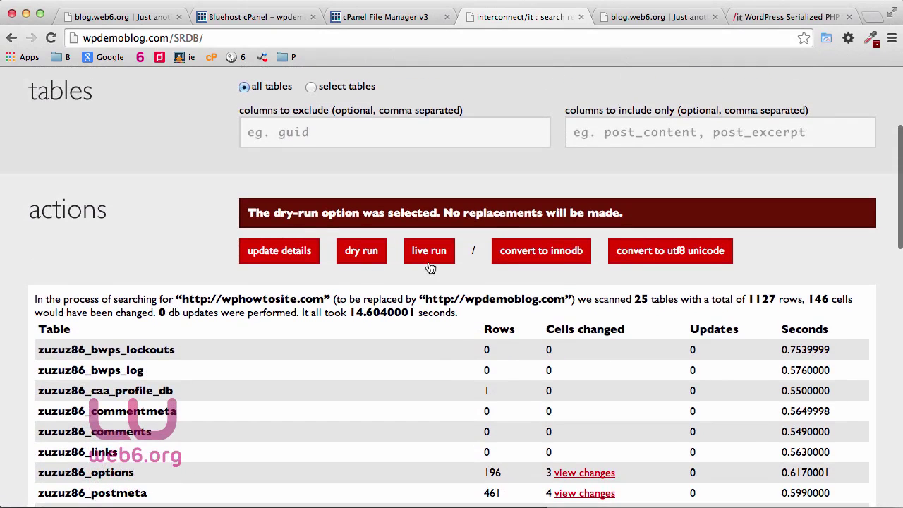
left_click(429, 266)
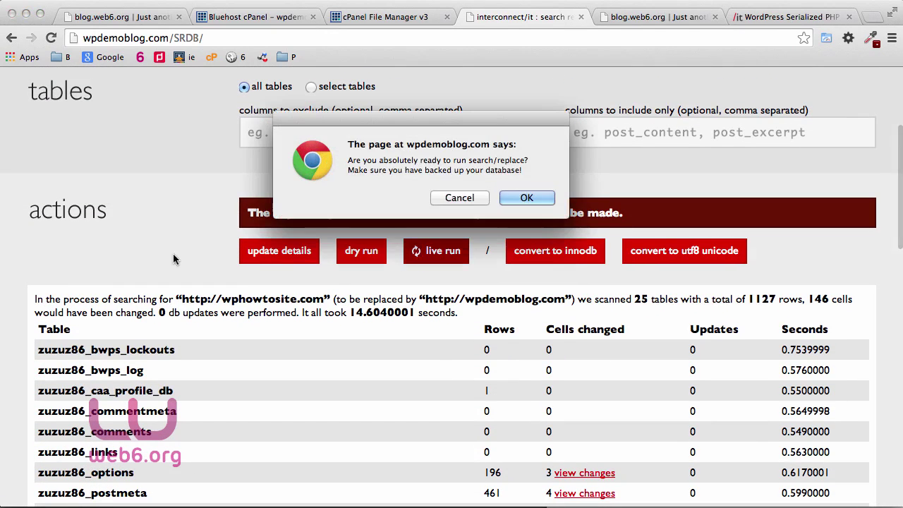
left_click(518, 199)
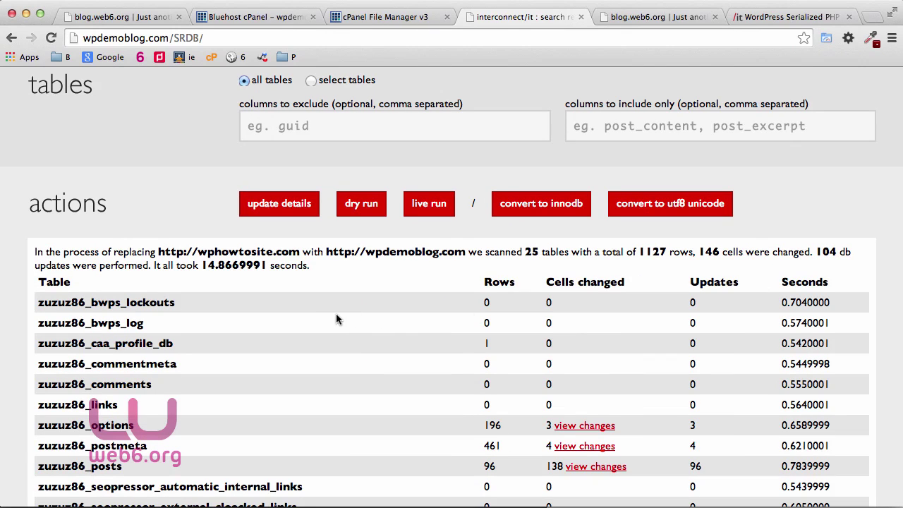
scroll(361, 324, "down", 10)
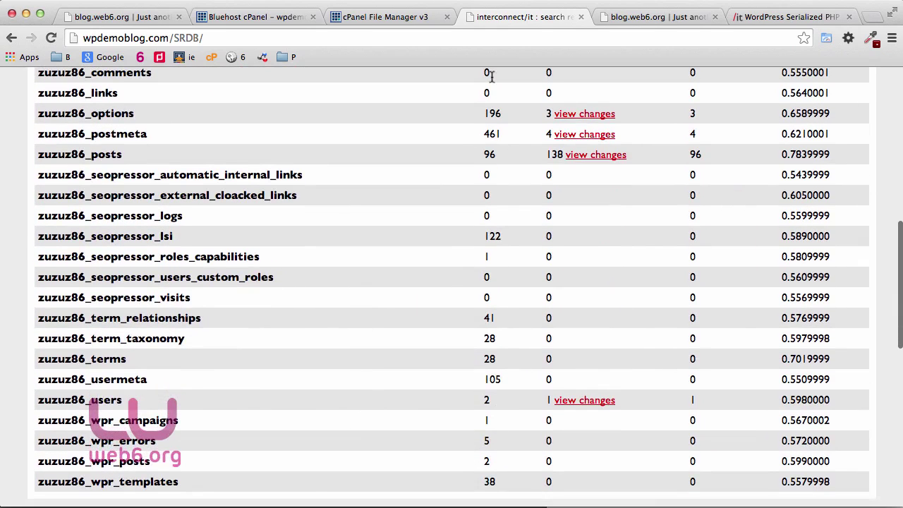
Reload wpdemoblog.com and open the IMAGE post, now at wpdemoblog.com/image/ with its image showing
left_click(652, 17)
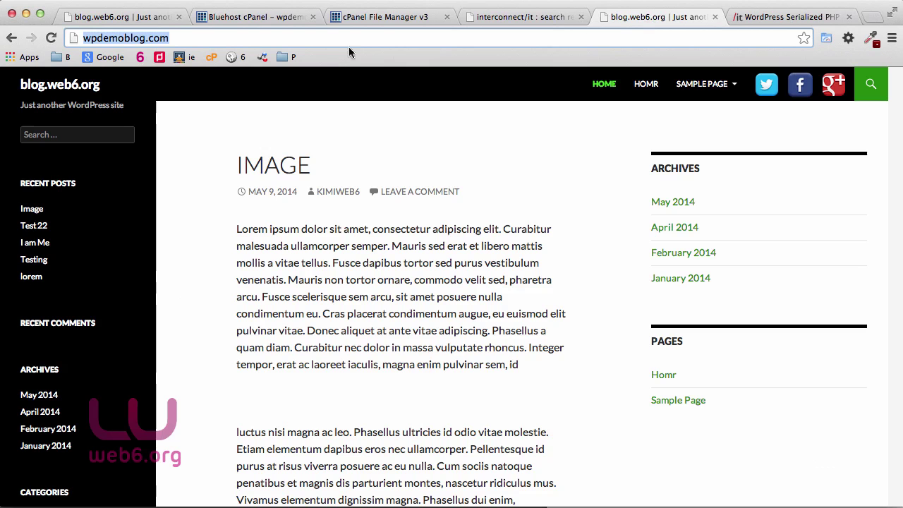
key("Return")
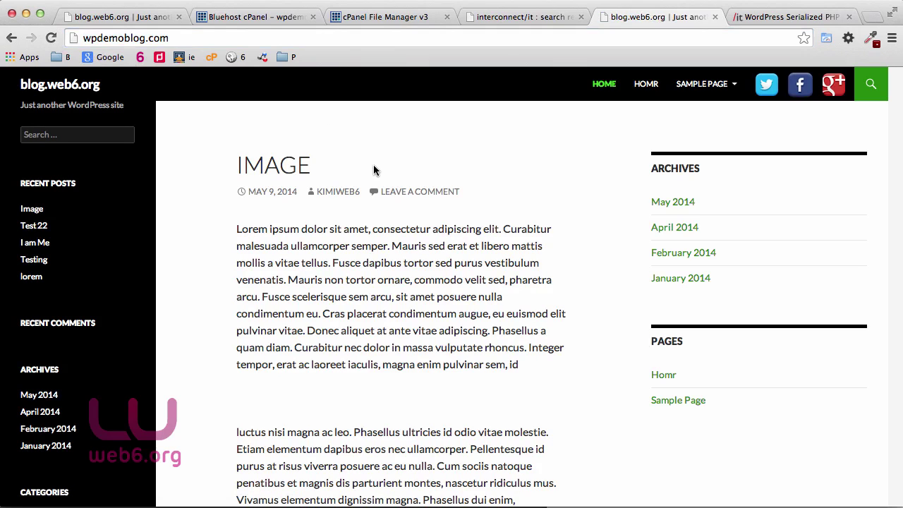
left_click(267, 172)
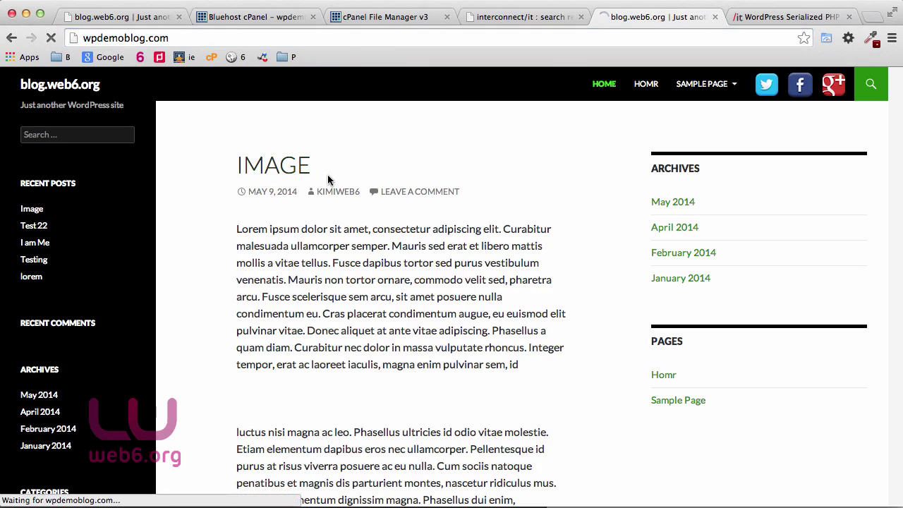
left_click(219, 38)
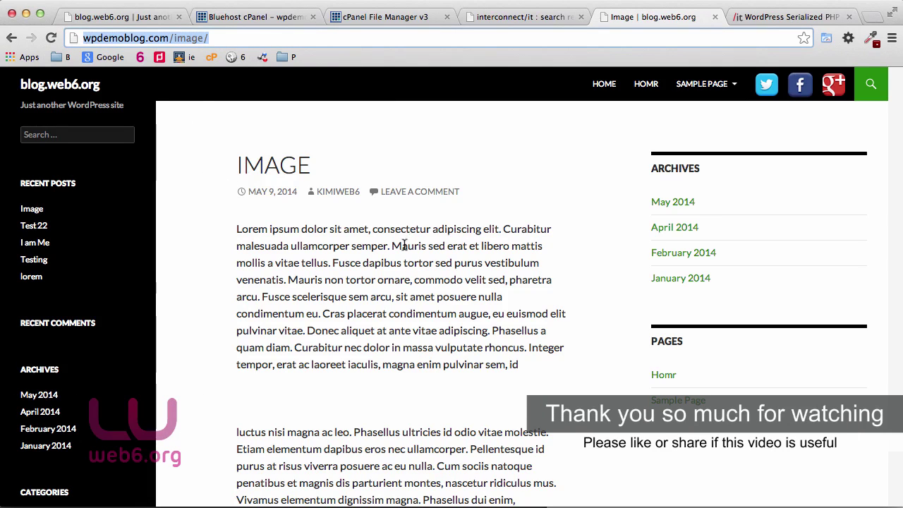
scroll(404, 244, "down", 10)
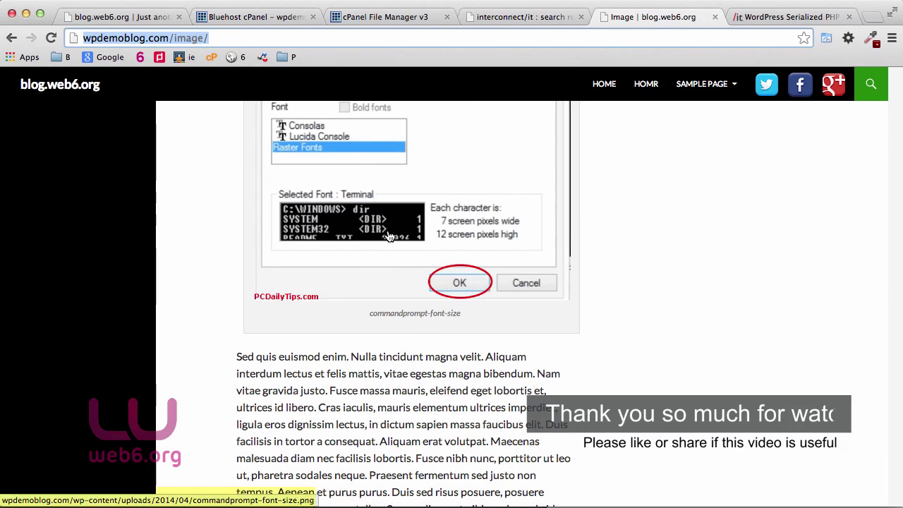
Try the script's 'delete me' removal, then close the tool after it fails and return to File Manager
left_click(516, 19)
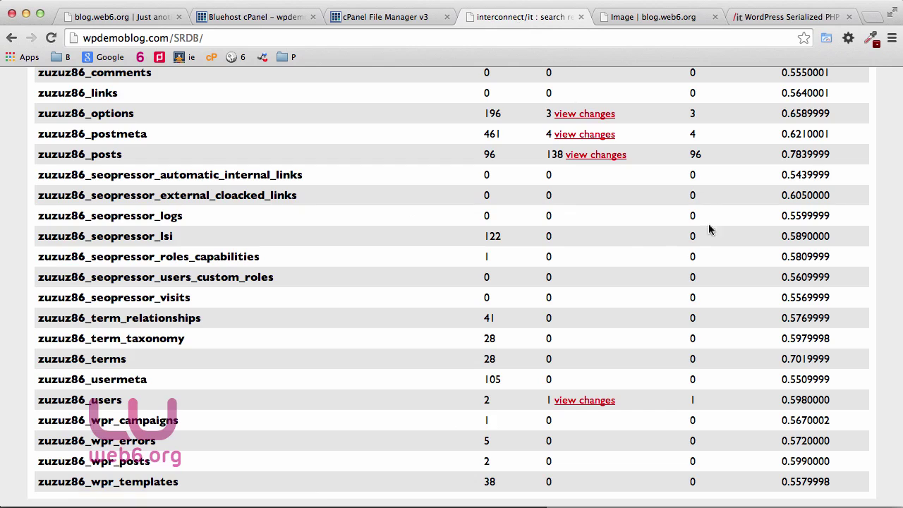
scroll(423, 290, "down", 8)
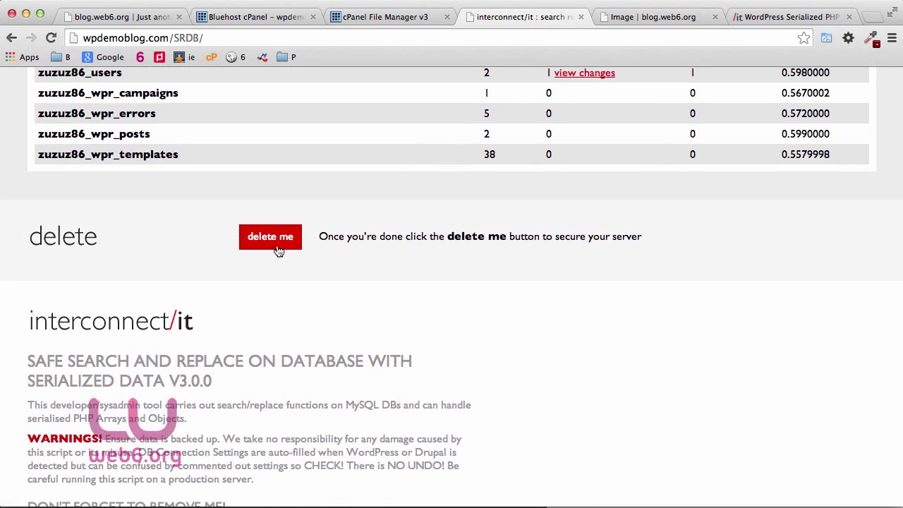
left_click(267, 240)
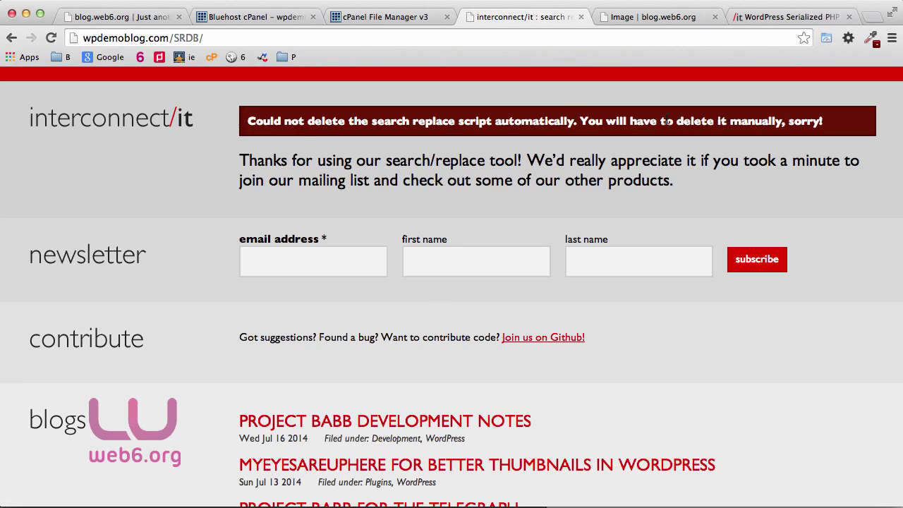
left_click(580, 17)
left_click(384, 17)
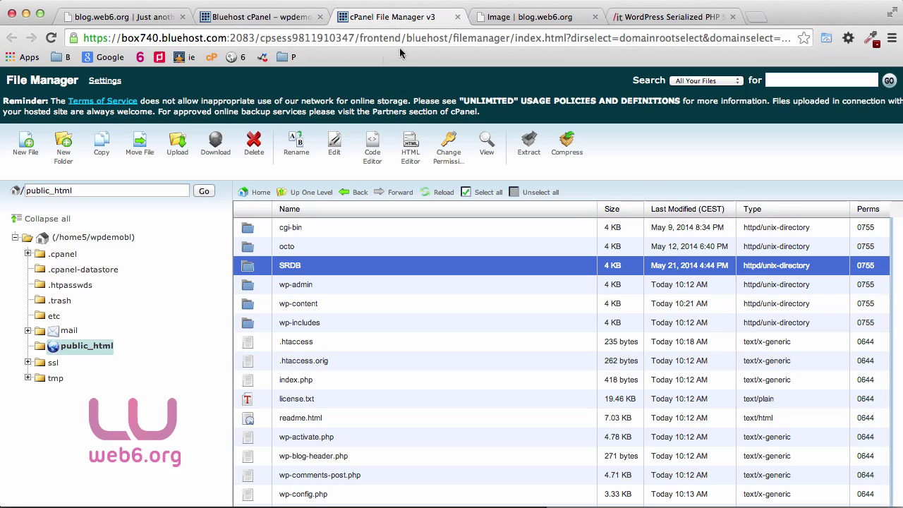
Reload public_html, delete the SRDB folder, and return to the wpdemoblog.com IMAGE post
left_click(442, 194)
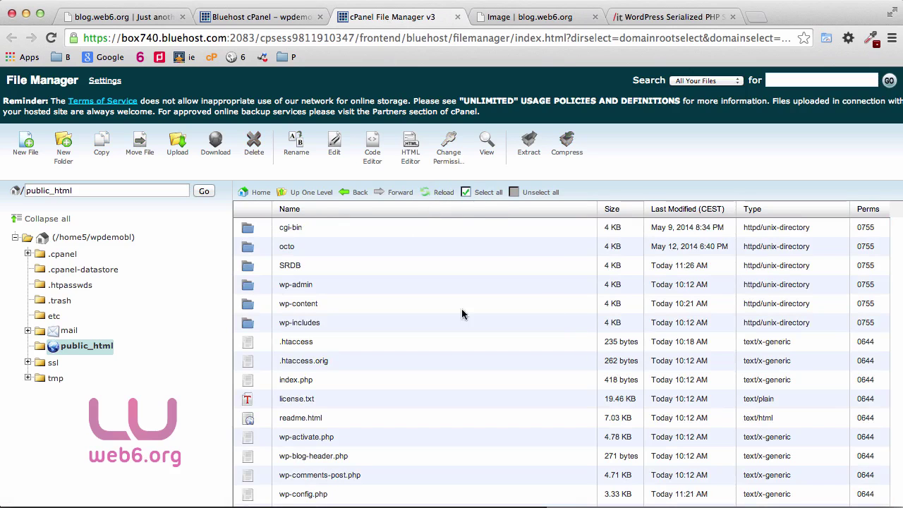
left_click(244, 270)
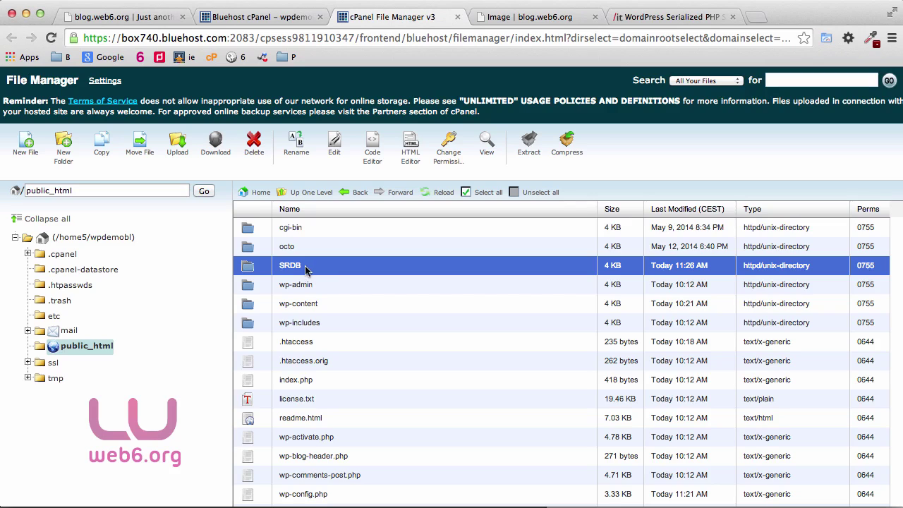
left_click(253, 157)
left_click(554, 330)
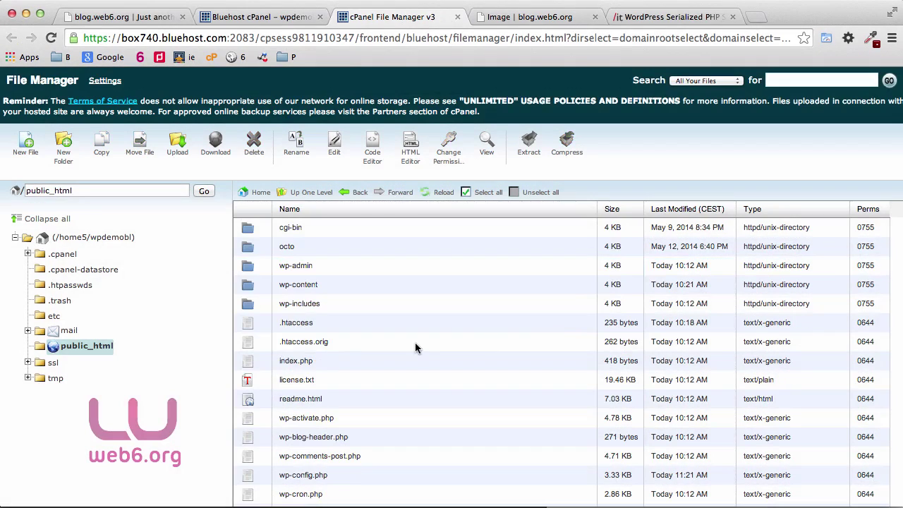
scroll(410, 344, "down", 5)
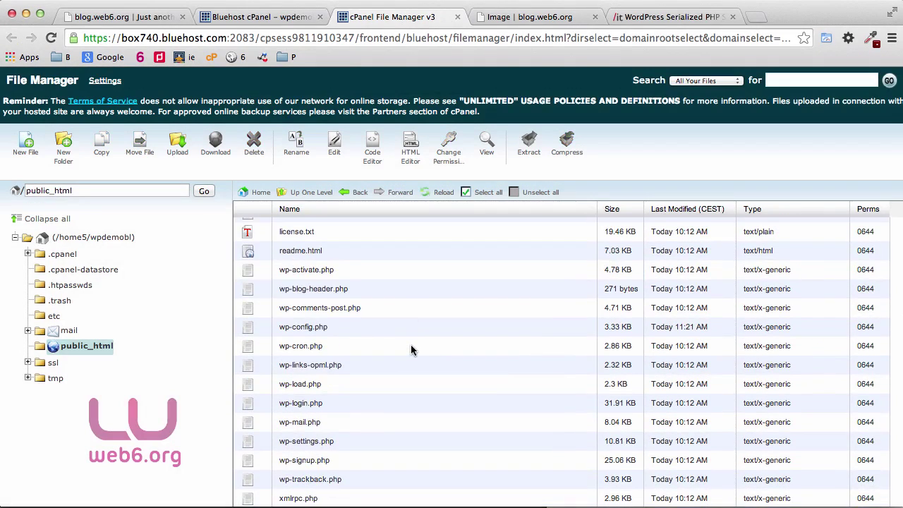
scroll(411, 344, "up", 5)
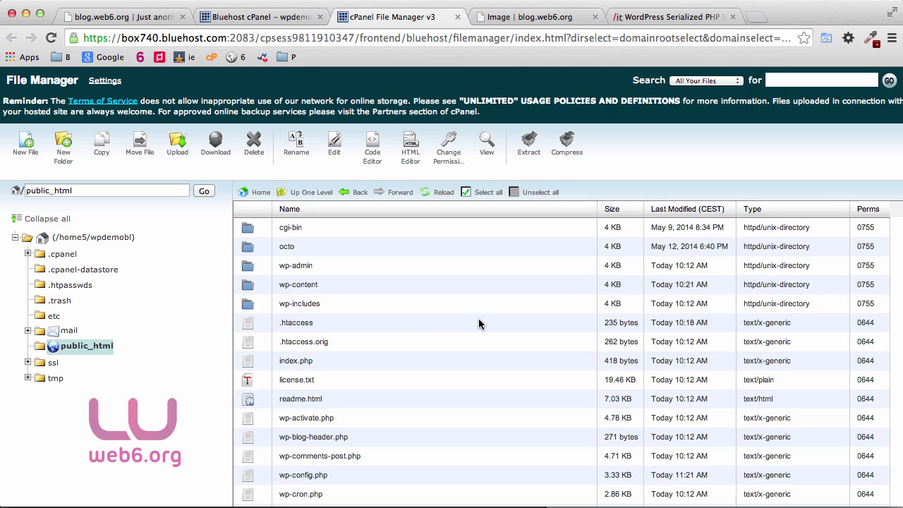
left_click(528, 16)
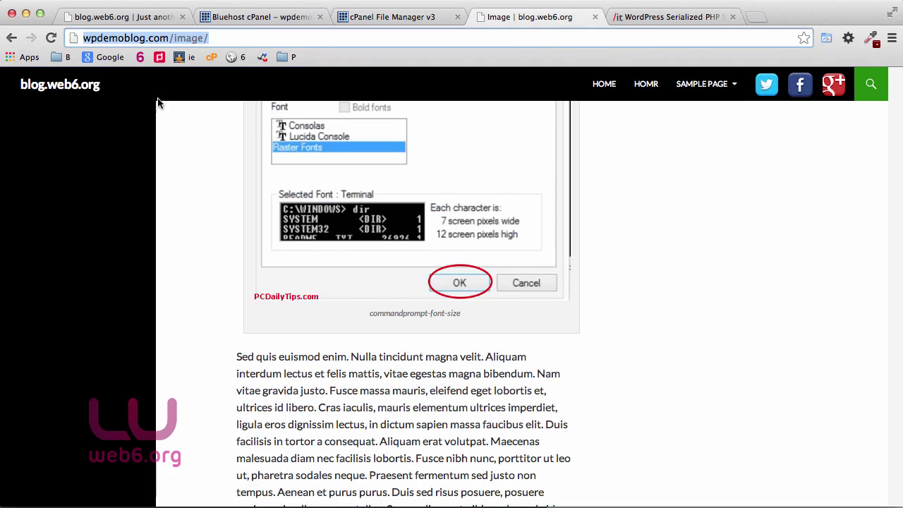
scroll(189, 137, "up", 10)
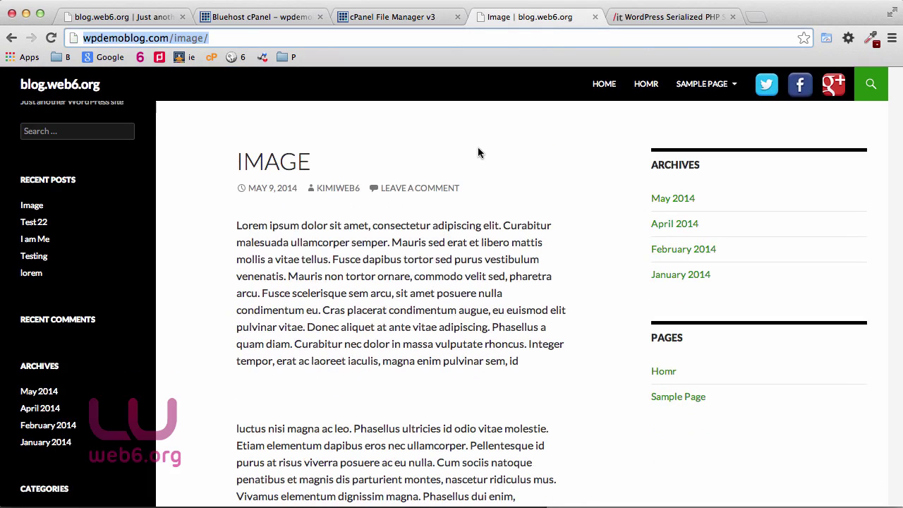